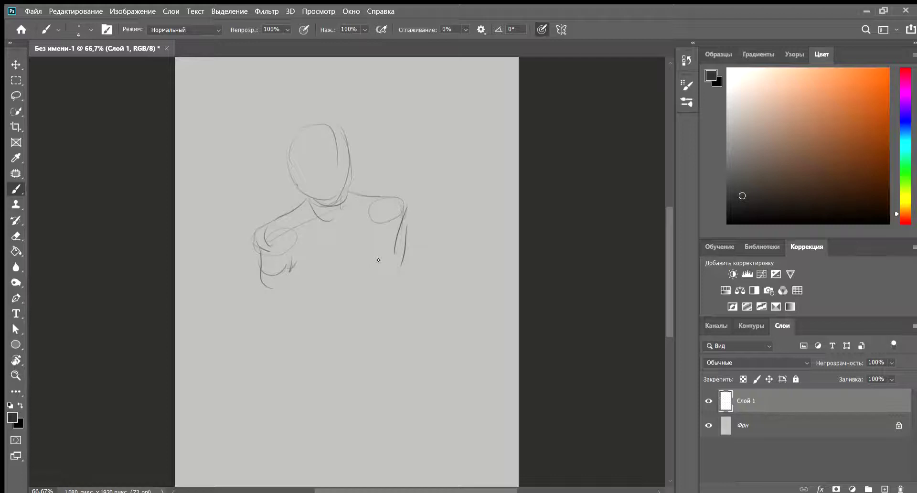
# Redraw firmer lines along the left arm, right side, hand, lap and hips
pyautogui.moveTo(385, 253); pyautogui.dragTo(382, 210)
pyautogui.hotkey('ctrl', 'z')
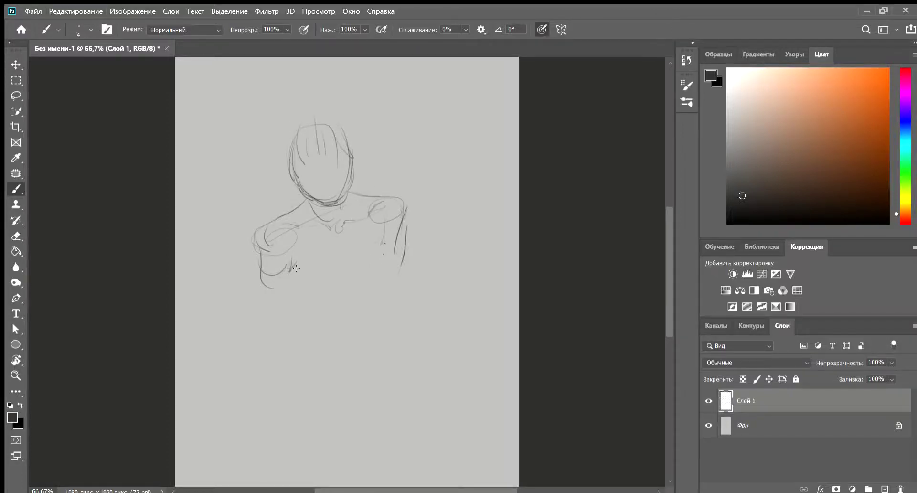
pyautogui.moveTo(266, 271); pyautogui.dragTo(276, 329)
pyautogui.moveTo(288, 270); pyautogui.dragTo(282, 326)
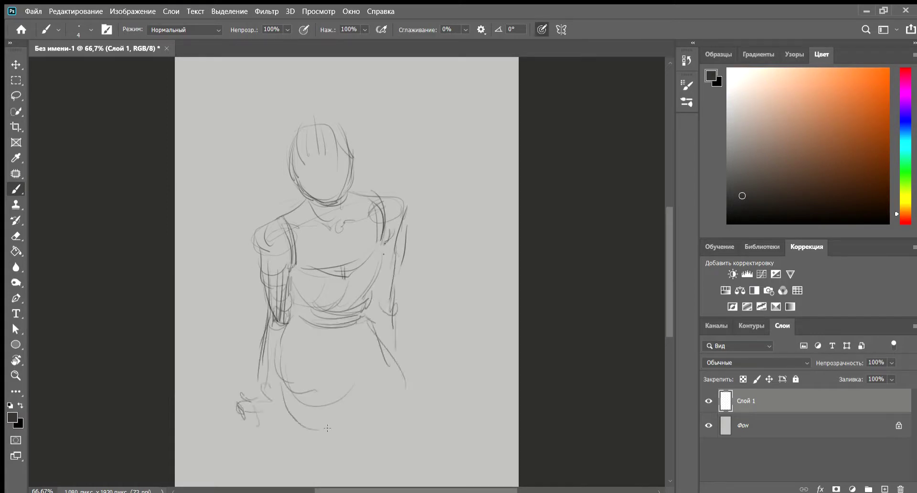
pyautogui.moveTo(389, 375); pyautogui.dragTo(401, 425)
pyautogui.moveTo(388, 391); pyautogui.dragTo(391, 444)
pyautogui.moveTo(374, 437); pyautogui.dragTo(372, 454)
pyautogui.moveTo(272, 399); pyautogui.dragTo(338, 455)
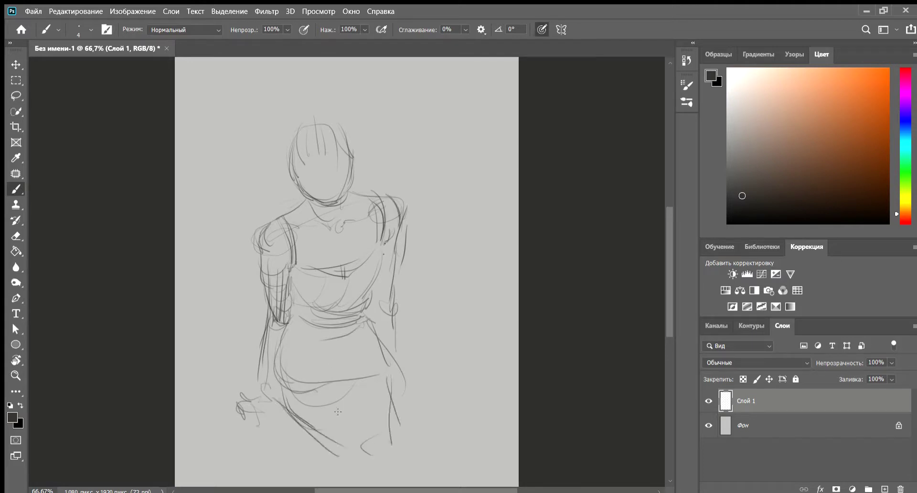
pyautogui.moveTo(287, 401); pyautogui.dragTo(385, 377)
pyautogui.moveTo(396, 370); pyautogui.dragTo(401, 309)
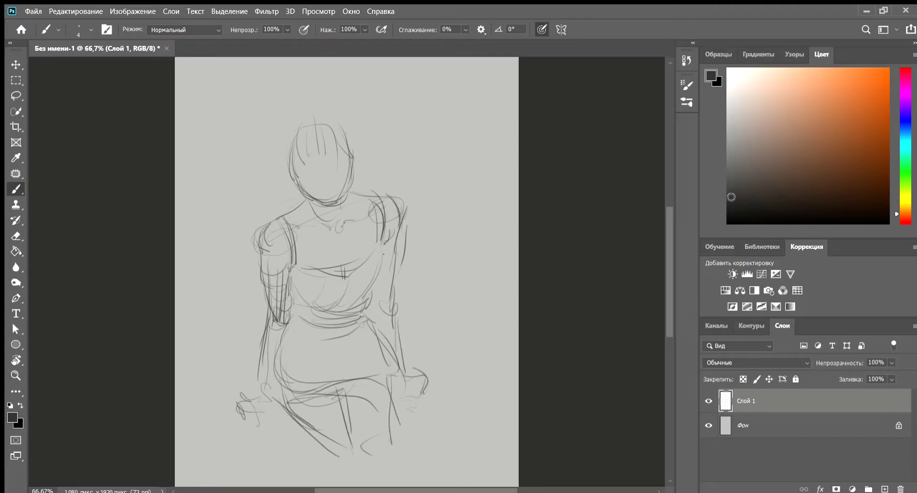
# Lighten the sketch strokes from head to legs and undo a stray V-shaped stroke
pyautogui.press('e')
pyautogui.moveTo(299, 138)
pyautogui.mouseDown()
pyautogui.moveTo(348, 461)
pyautogui.moveTo(373, 472)
pyautogui.mouseUp()
pyautogui.press('b')
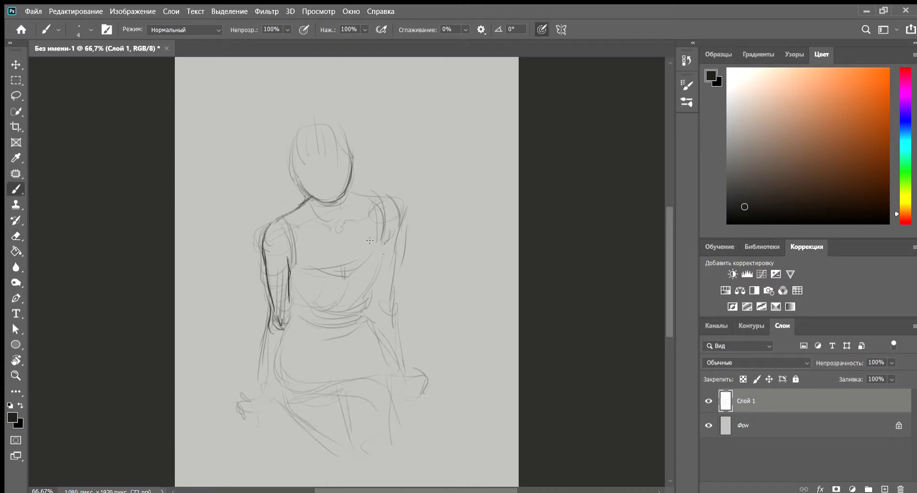
pyautogui.hotkey('ctrl', 'z')
# Extend the lap line, draw two dark leg lines, and erase stray strokes near the neckline
pyautogui.moveTo(307, 392); pyautogui.dragTo(396, 374)
pyautogui.moveTo(338, 385); pyautogui.dragTo(350, 442)
pyautogui.moveTo(394, 377); pyautogui.dragTo(391, 437)
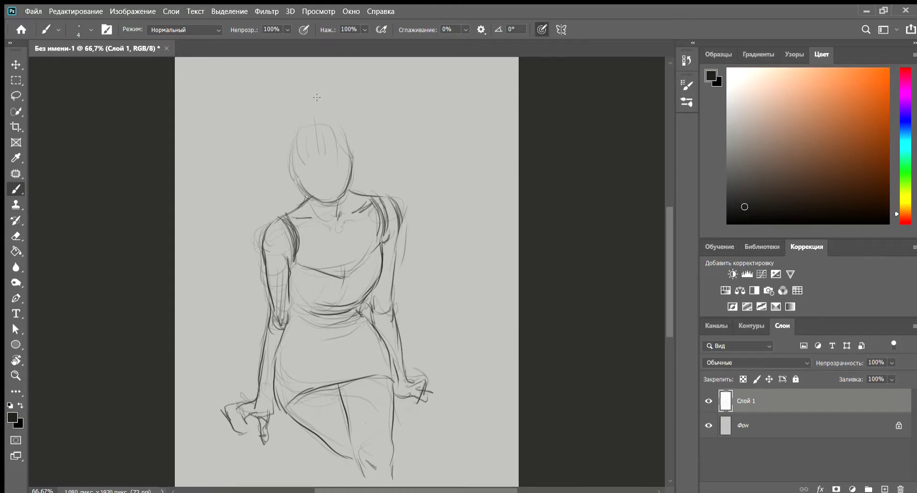
pyautogui.press('e')
pyautogui.moveTo(327, 222); pyautogui.dragTo(344, 223)
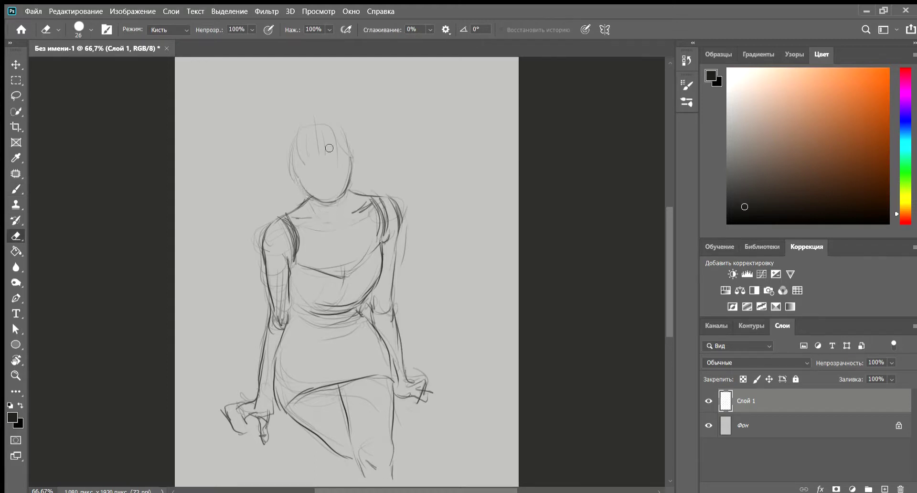
# Zoom in and sketch both eyes, the lids and the right eyebrow
pyautogui.press('b')
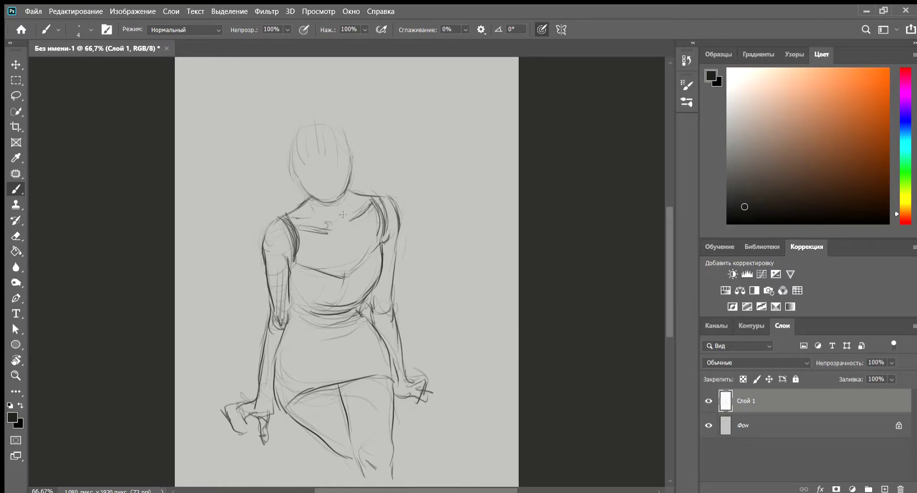
pyautogui.press('e')
pyautogui.press('b')
pyautogui.press('e')
pyautogui.press('b')
pyautogui.scroll(2, 346, 157)
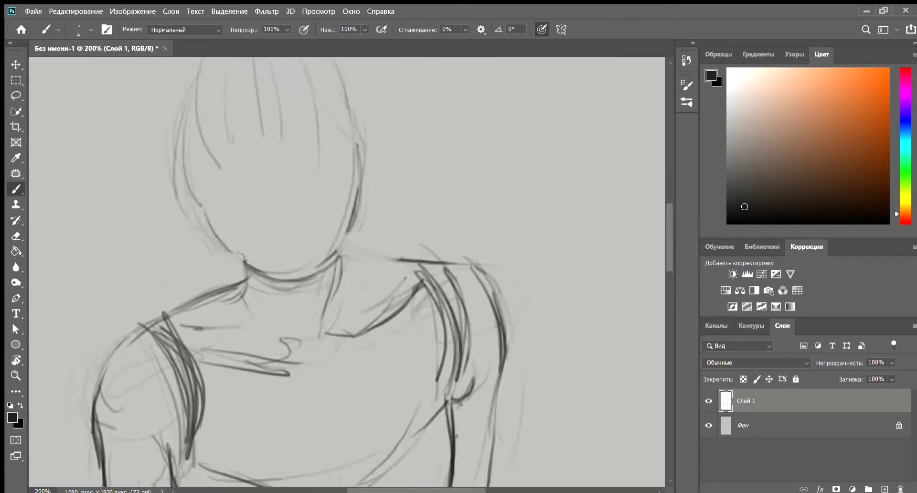
pyautogui.moveTo(310, 133); pyautogui.dragTo(289, 134)
pyautogui.moveTo(233, 142); pyautogui.dragTo(250, 142)
pyautogui.moveTo(217, 155); pyautogui.dragTo(253, 149)
pyautogui.moveTo(293, 159); pyautogui.dragTo(335, 153)
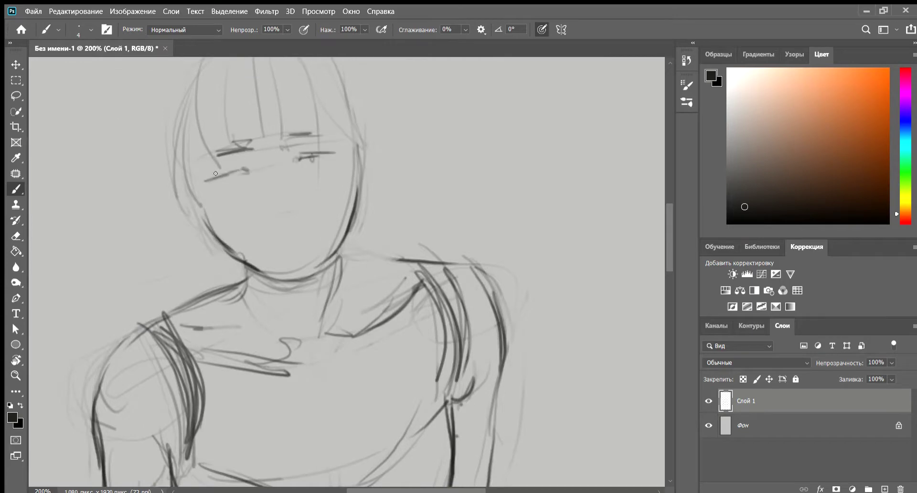
# Sketch hair curves around the head and a right jaw line, then zoom out
pyautogui.hotkey('ctrl', '-')
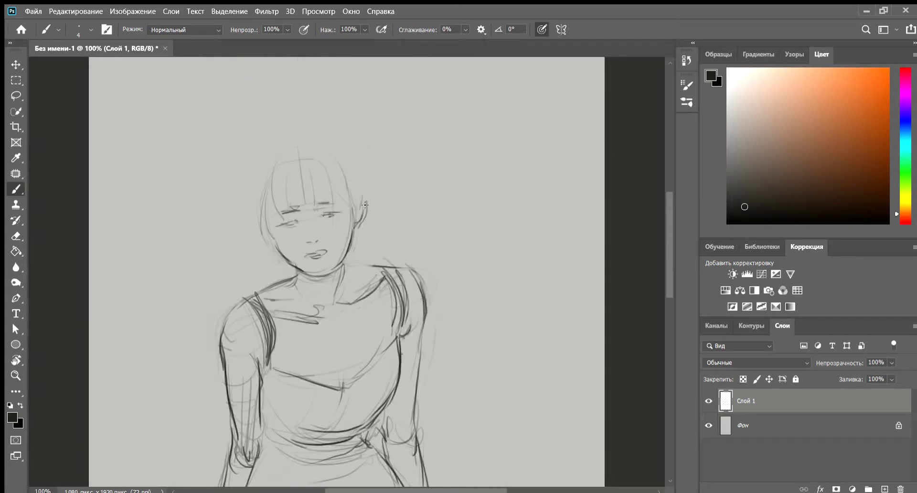
pyautogui.moveTo(278, 260); pyautogui.dragTo(288, 286)
pyautogui.moveTo(251, 235); pyautogui.dragTo(279, 276)
pyautogui.moveTo(357, 231); pyautogui.dragTo(346, 264)
pyautogui.hotkey('ctrl', '-')
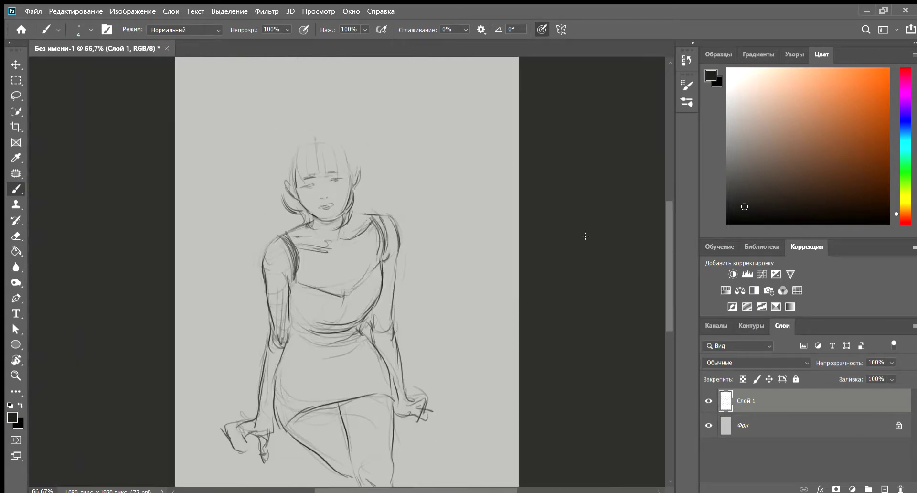
pyautogui.hotkey('ctrl', '-')
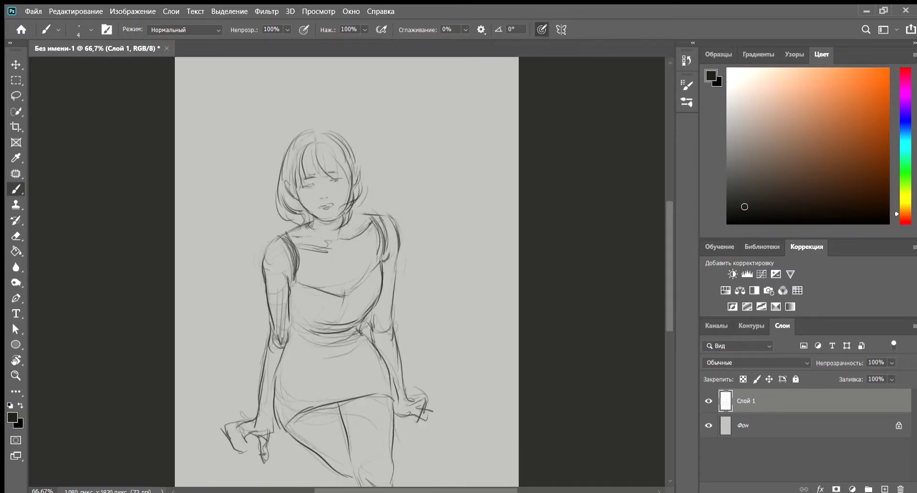
pyautogui.press('c')
pyautogui.hotkey('ctrl', '-')
# Crop the canvas shorter, add a new layer, and move the sketch above it at 38% opacity
pyautogui.moveTo(348, 201); pyautogui.dragTo(348, 213)
pyautogui.press('Return')
pyautogui.hotkey('ctrl', '+')
pyautogui.hotkey('ctrl', '+')
pyautogui.hotkey('ctrl', 'shift', 'alt', 'n')
pyautogui.moveTo(773, 424); pyautogui.dragTo(773, 402)
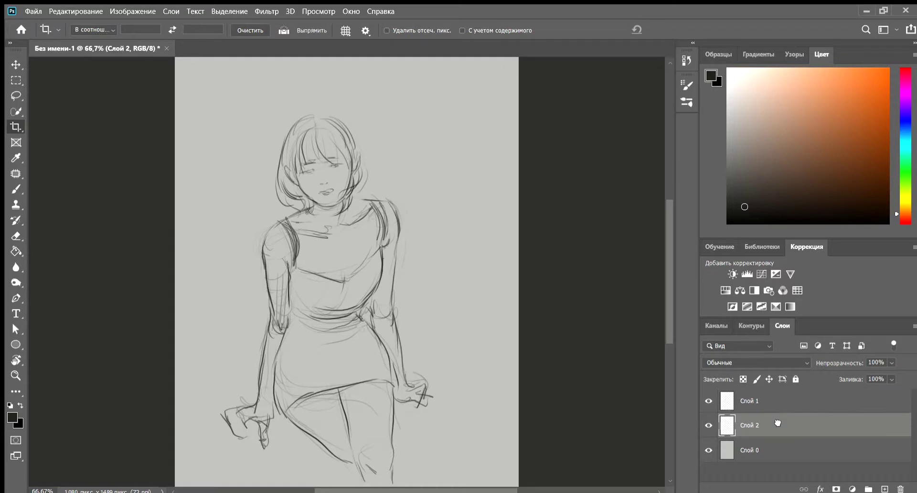
pyautogui.press('h')
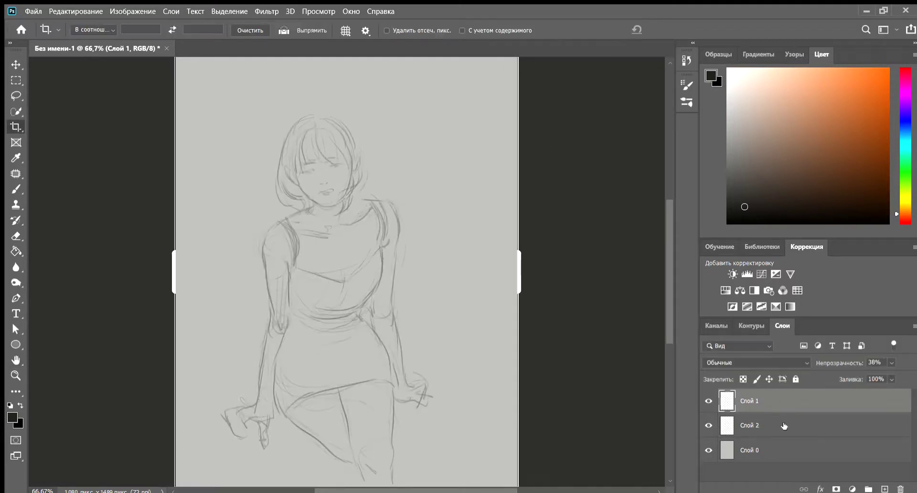
# Fill the bottom background layer Слой 0 with dark brown using the Paint Bucket
pyautogui.click(786, 426)
pyautogui.press('b')
pyautogui.press('g')
pyautogui.click(828, 184)
pyautogui.click(749, 450)
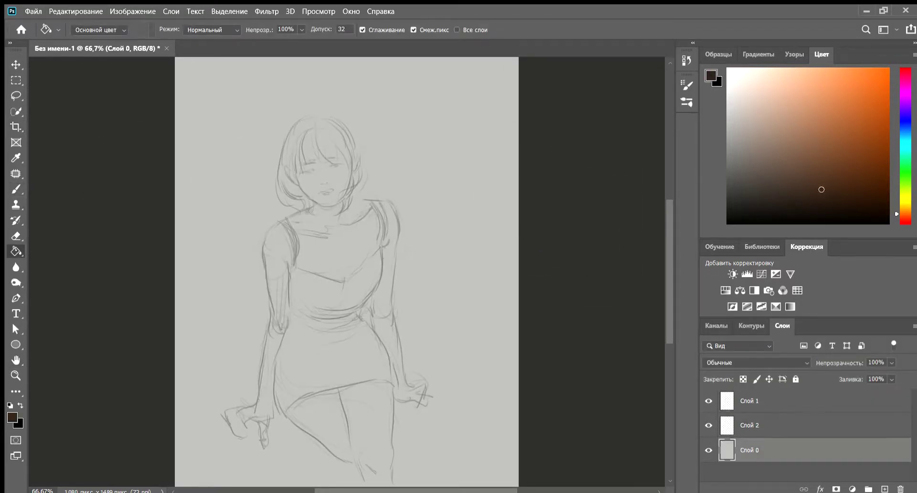
pyautogui.click(346, 271)
pyautogui.click(749, 425)
# Paint a lighter brown base shape over the figure, then a smaller skin-tone stroke
pyautogui.press('b')
pyautogui.click(796, 160)
pyautogui.moveTo(310, 144)
pyautogui.mouseDown()
pyautogui.moveTo(405, 317)
pyautogui.moveTo(385, 209)
pyautogui.mouseUp()
pyautogui.hotkey('ctrl', '1')
pyautogui.scroll(3, 674, 233)
pyautogui.click(787, 141)
pyautogui.moveTo(296, 144)
pyautogui.mouseDown()
pyautogui.moveTo(334, 232)
pyautogui.moveTo(295, 310)
pyautogui.mouseUp()
# Paint skin tones over the arms and face, with darker brown on face, neck and left arm
pyautogui.moveTo(268, 248); pyautogui.dragTo(382, 248)
pyautogui.moveTo(239, 268)
pyautogui.mouseDown()
pyautogui.moveTo(413, 260)
pyautogui.moveTo(411, 377)
pyautogui.mouseUp()
pyautogui.moveTo(249, 382)
pyautogui.mouseDown()
pyautogui.moveTo(311, 153)
pyautogui.moveTo(334, 239)
pyautogui.moveTo(382, 248)
pyautogui.mouseUp()
pyautogui.keyDown('alt'); pyautogui.click(317, 153); pyautogui.keyUp('alt')
pyautogui.moveTo(239, 300); pyautogui.dragTo(435, 338)
pyautogui.click(813, 139)
pyautogui.keyDown('alt'); pyautogui.click(317, 196); pyautogui.keyUp('alt')
# With a smaller brush, paint both eyes in dark red and a shadow on the nose
pyautogui.hotkey('ctrl', '-')
pyautogui.scroll(3, 319, 188)
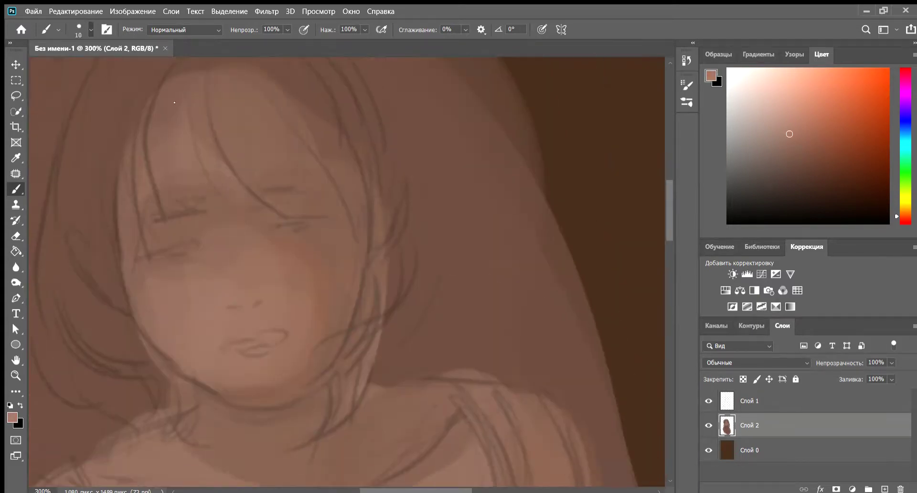
pyautogui.press('[')
pyautogui.press('[')
pyautogui.press('[')
pyautogui.keyDown('alt'); pyautogui.click(358, 221); pyautogui.keyUp('alt')
pyautogui.moveTo(354, 224); pyautogui.dragTo(410, 213)
pyautogui.moveTo(287, 236); pyautogui.dragTo(229, 260)
pyautogui.moveTo(363, 210); pyautogui.dragTo(343, 224)
pyautogui.moveTo(268, 232); pyautogui.dragTo(301, 224)
pyautogui.moveTo(310, 305); pyautogui.dragTo(328, 303)
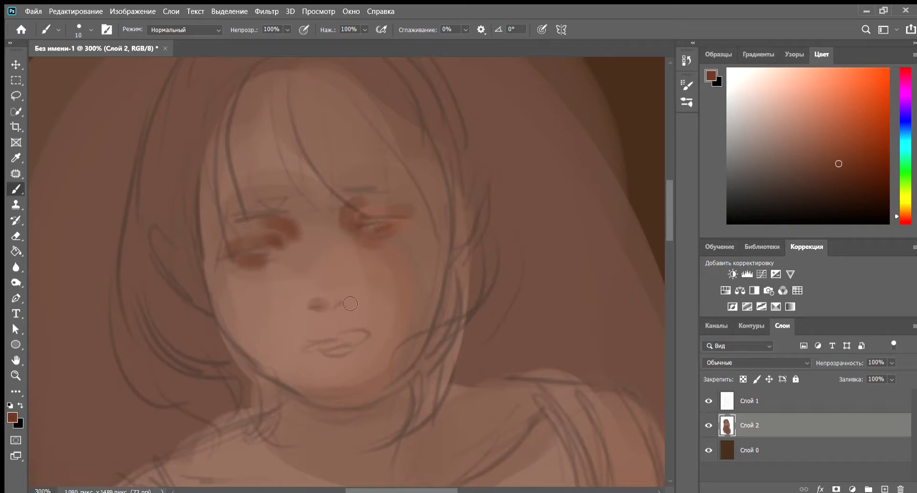
# Paint the lips dark reddish-brown and shade around both eyes
pyautogui.moveTo(310, 339); pyautogui.dragTo(363, 344)
pyautogui.moveTo(348, 210); pyautogui.dragTo(382, 209)
pyautogui.moveTo(287, 229); pyautogui.dragTo(259, 256)
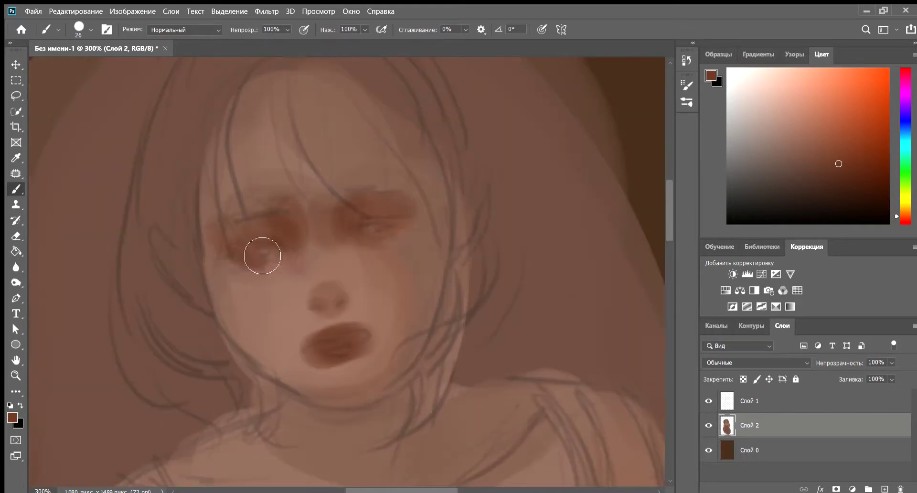
pyautogui.moveTo(410, 210); pyautogui.dragTo(347, 254)
pyautogui.press('[')
pyautogui.press('[')
pyautogui.press('[')
pyautogui.keyDown('alt'); pyautogui.click(329, 252); pyautogui.keyUp('alt')
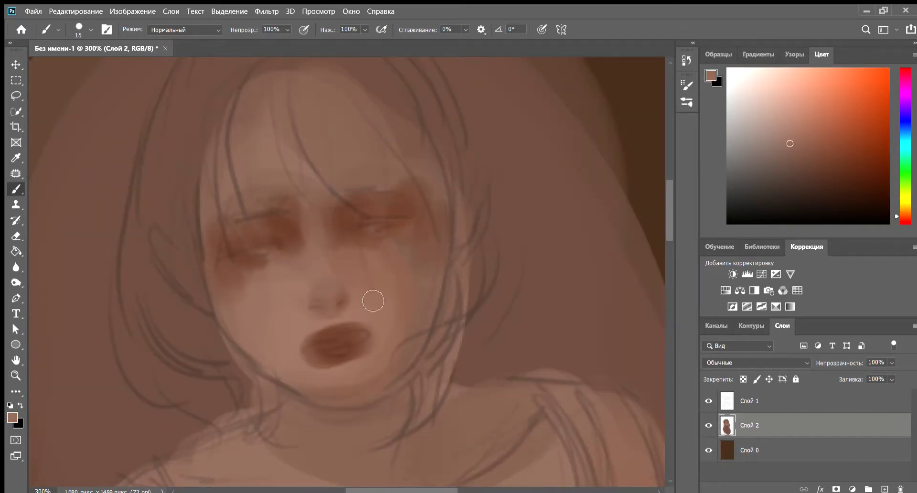
pyautogui.moveTo(310, 365); pyautogui.dragTo(336, 371)
# Darken both eyes with dark brown and add dark hair strands beside the face
pyautogui.scroll(-3, 352, 180)
pyautogui.scroll(4, 351, 180)
pyautogui.keyDown('alt'); pyautogui.click(382, 210); pyautogui.keyUp('alt')
pyautogui.moveTo(349, 200); pyautogui.dragTo(411, 229)
pyautogui.moveTo(234, 225)
pyautogui.mouseDown()
pyautogui.moveTo(191, 239)
pyautogui.moveTo(267, 339)
pyautogui.mouseUp()
pyautogui.scroll(-3, 241, 239)
pyautogui.moveTo(420, 205); pyautogui.dragTo(420, 301)
# Darken the lip corners and draw the dark line between the lips
pyautogui.scroll(3, 421, 272)
pyautogui.press('[')
pyautogui.press('[')
pyautogui.moveTo(286, 373); pyautogui.dragTo(385, 356)
pyautogui.keyDown('alt'); pyautogui.click(330, 368); pyautogui.keyUp('alt')
pyautogui.scroll(-1, 327, 368)
pyautogui.moveTo(318, 342); pyautogui.dragTo(352, 339)
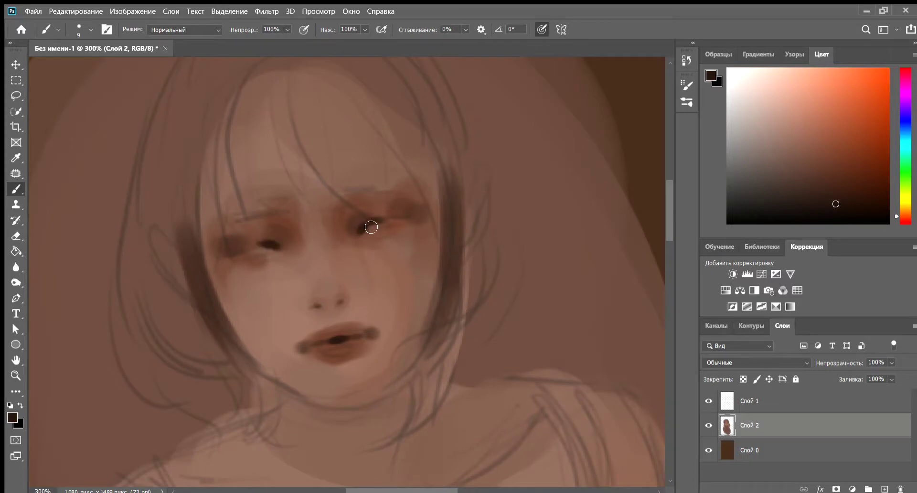
# Darken the eyebrows, add pupils, and paint dark bangs and hair over the head
pyautogui.scroll(-1, 334, 239)
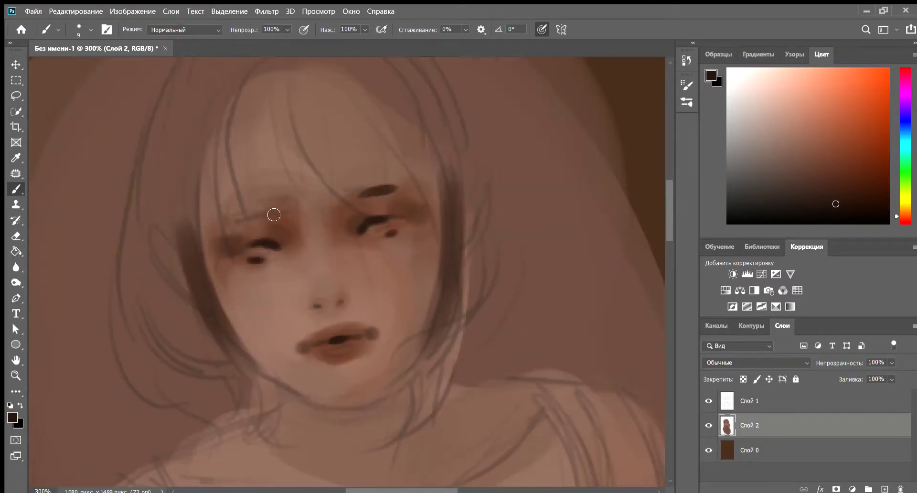
pyautogui.moveTo(363, 191); pyautogui.dragTo(396, 189)
pyautogui.moveTo(220, 219); pyautogui.dragTo(277, 205)
pyautogui.moveTo(267, 162)
pyautogui.mouseDown()
pyautogui.moveTo(253, 265)
pyautogui.moveTo(329, 236)
pyautogui.mouseUp()
pyautogui.moveTo(305, 162); pyautogui.dragTo(346, 229)
pyautogui.moveTo(342, 200); pyautogui.dragTo(406, 248)
pyautogui.press(']')
pyautogui.press(']')
pyautogui.press(']')
pyautogui.moveTo(296, 114)
pyautogui.mouseDown()
pyautogui.moveTo(307, 185)
pyautogui.moveTo(262, 194)
pyautogui.moveTo(481, 209)
pyautogui.mouseUp()
# Paint two dark round hair buns on either side of the face
pyautogui.scroll(1, 344, 268)
pyautogui.moveTo(201, 286); pyautogui.dragTo(158, 392)
pyautogui.moveTo(477, 239)
pyautogui.mouseDown()
pyautogui.moveTo(497, 369)
pyautogui.moveTo(506, 249)
pyautogui.mouseUp()
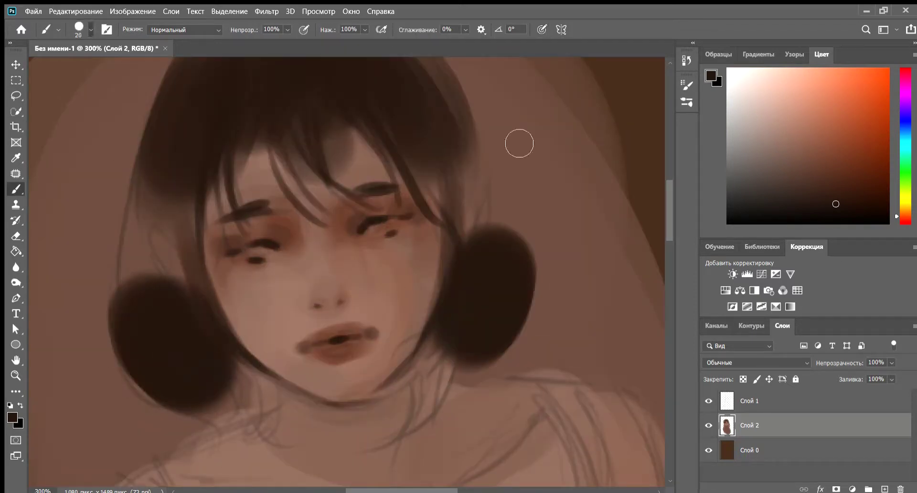
# Using the sampled skin tone, lighten the forehead and shade the face and neck
pyautogui.keyDown('alt'); pyautogui.click(256, 191); pyautogui.keyUp('alt')
pyautogui.press('[')
pyautogui.press('[')
pyautogui.press('[')
pyautogui.moveTo(326, 204); pyautogui.dragTo(297, 143)
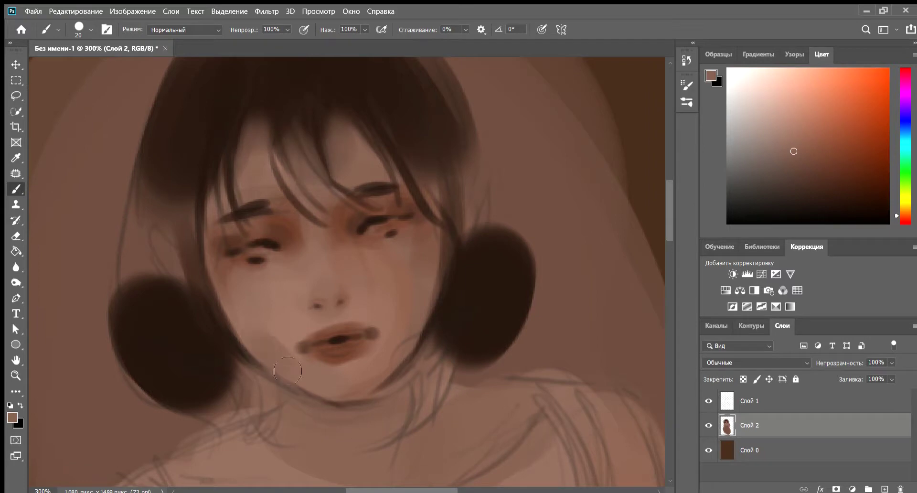
pyautogui.moveTo(430, 267); pyautogui.dragTo(388, 301)
pyautogui.hotkey('ctrl', '-')
pyautogui.moveTo(354, 186); pyautogui.dragTo(334, 229)
pyautogui.moveTo(401, 339); pyautogui.dragTo(373, 420)
# Paint thin dark hair strands above the head with brown sampled from the hair
pyautogui.scroll(-5, 266, 248)
pyautogui.scroll(5, 267, 247)
pyautogui.moveTo(162, 248); pyautogui.dragTo(196, 296)
pyautogui.moveTo(374, 215); pyautogui.dragTo(382, 258)
pyautogui.keyDown('alt'); pyautogui.click(158, 310); pyautogui.keyUp('alt')
pyautogui.moveTo(198, 119); pyautogui.dragTo(267, 97)
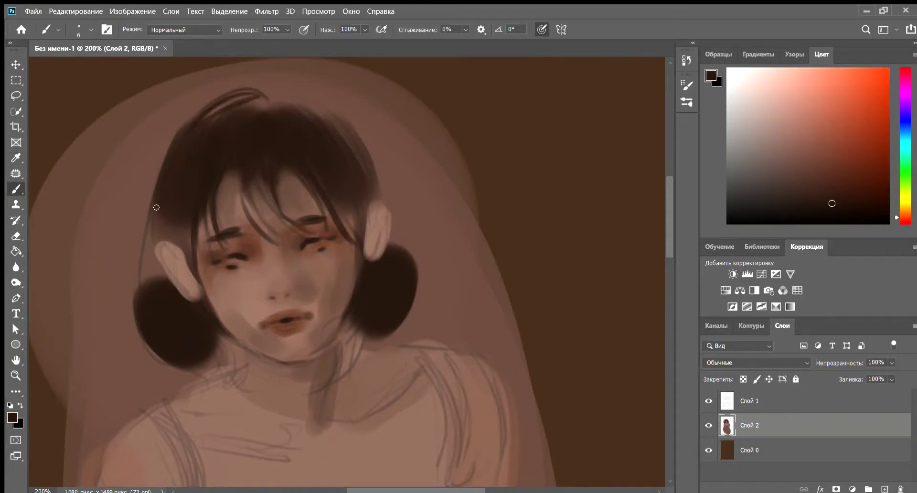
# With a larger brush, darken the hair next to both ears
pyautogui.hotkey('ctrl', '-')
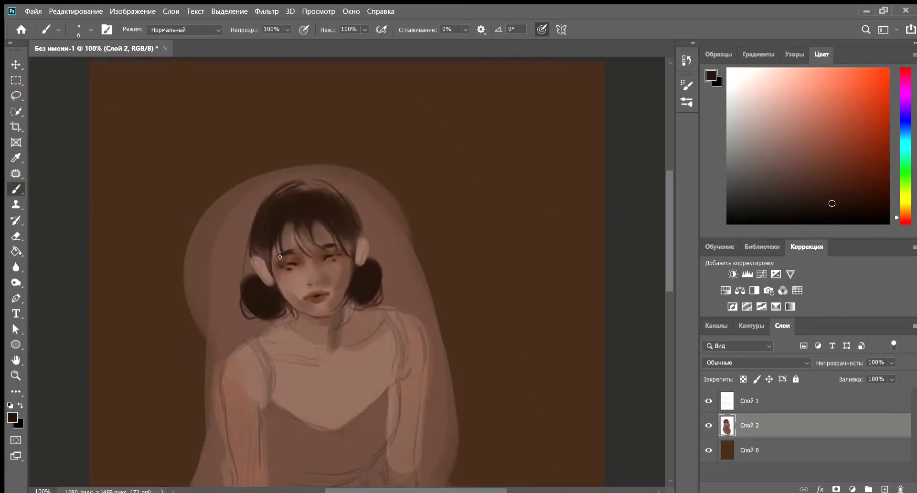
pyautogui.hotkey('ctrl', '+')
pyautogui.hotkey('ctrl', '-')
pyautogui.scroll(2, 268, 183)
pyautogui.press(']')
pyautogui.press(']')
pyautogui.press(']')
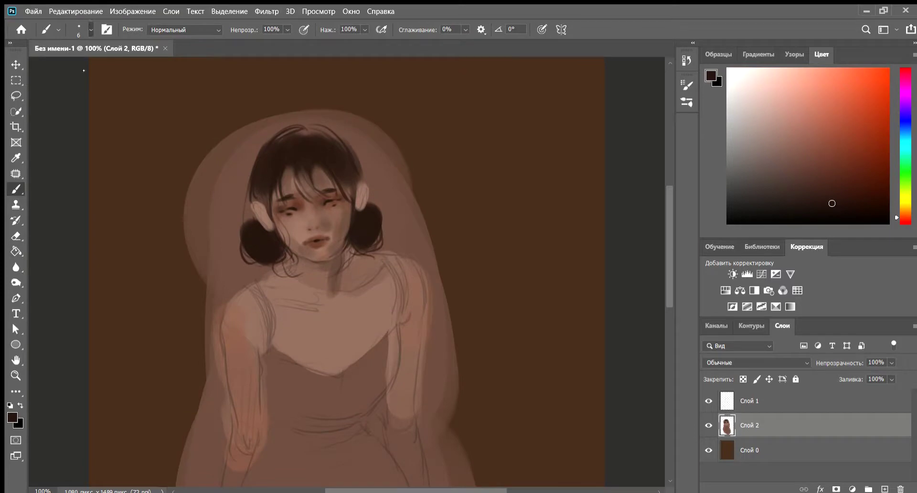
pyautogui.moveTo(268, 189); pyautogui.dragTo(258, 207)
pyautogui.moveTo(348, 179); pyautogui.dragTo(358, 197)
pyautogui.hotkey('ctrl', '+')
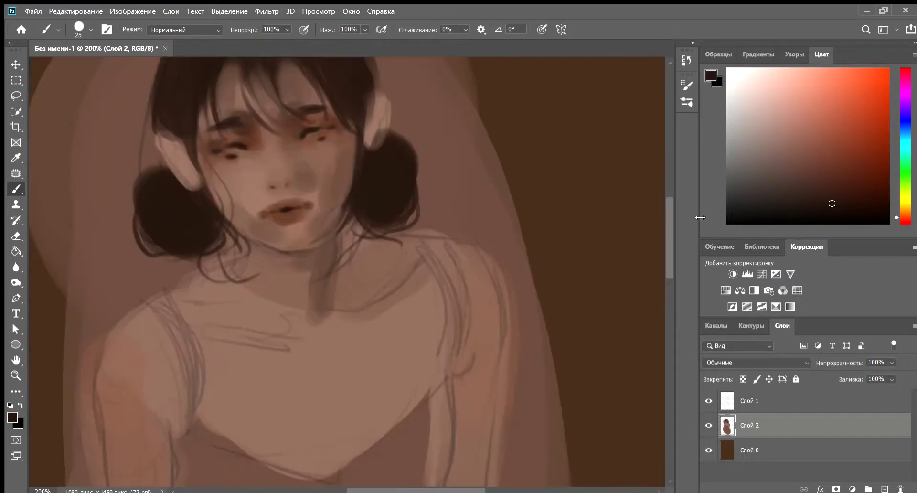
# Paint a light pink highlight on the lower lip with a smaller brush
pyautogui.press('[')
pyautogui.press('[')
pyautogui.press('[')
pyautogui.click(313, 256)
pyautogui.hotkey('ctrl', '+')
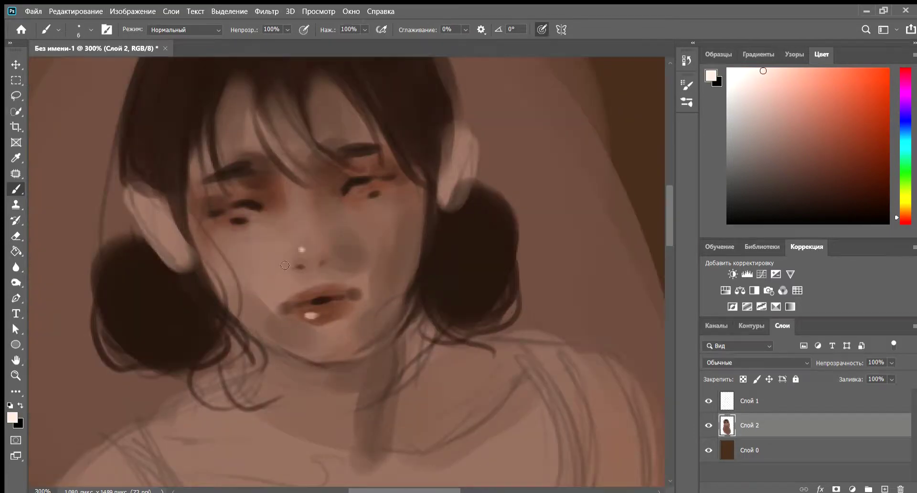
pyautogui.moveTo(291, 330); pyautogui.dragTo(308, 330)
pyautogui.hotkey('ctrl', '-')
pyautogui.hotkey('ctrl', '-')
# Shade the neck with dark brown strokes using a larger brush
pyautogui.hotkey('ctrl', '+')
pyautogui.hotkey('ctrl', '-')
pyautogui.hotkey('ctrl', '+')
pyautogui.press(']')
pyautogui.press(']')
pyautogui.press(']')
pyautogui.keyDown('alt'); pyautogui.click(368, 343); pyautogui.keyUp('alt')
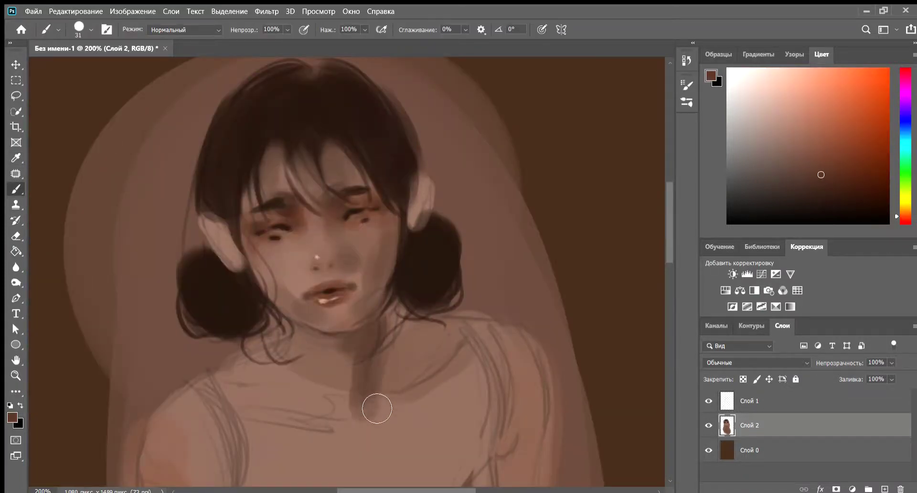
pyautogui.moveTo(363, 334); pyautogui.dragTo(374, 407)
pyautogui.hotkey('ctrl', '-')
pyautogui.hotkey('ctrl', '-')
pyautogui.hotkey('ctrl', '+')
pyautogui.press(']')
pyautogui.press(']')
pyautogui.press(']')
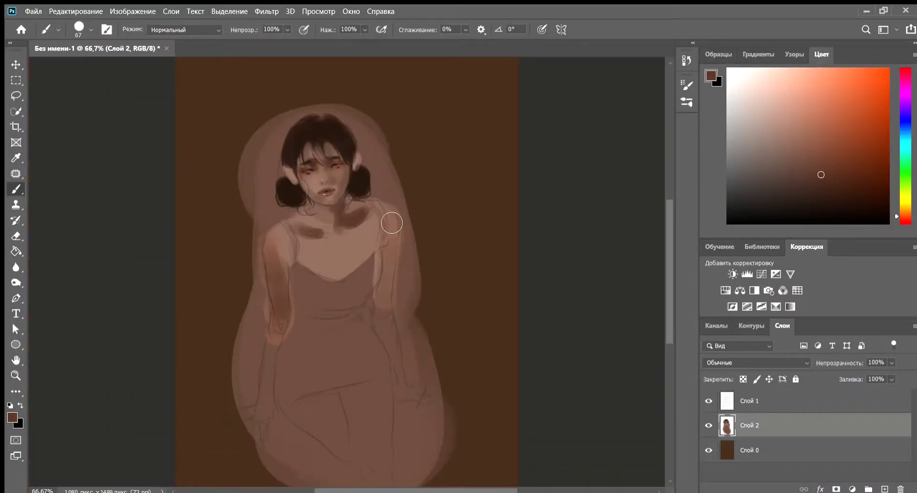
pyautogui.hotkey('ctrl', '+')
pyautogui.hotkey('ctrl', '+')
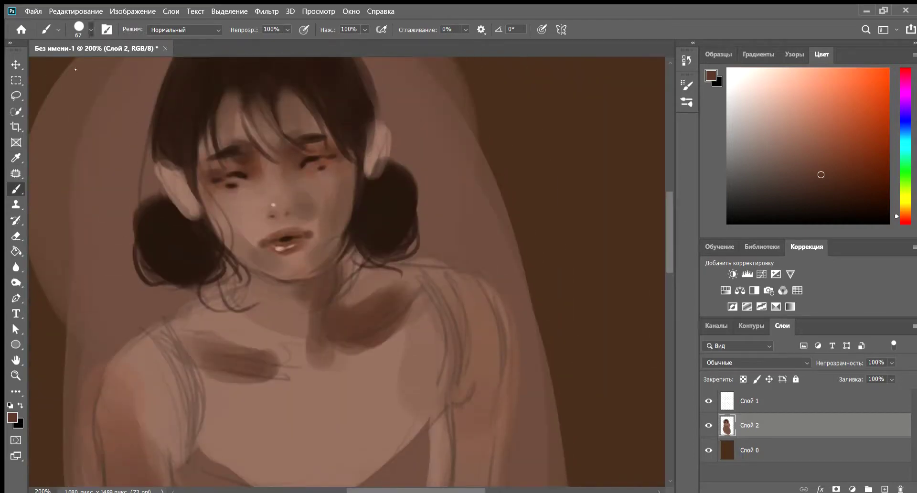
# Erase the stray hair strands beside the neck
pyautogui.press('e')
pyautogui.moveTo(232, 281); pyautogui.dragTo(186, 308)
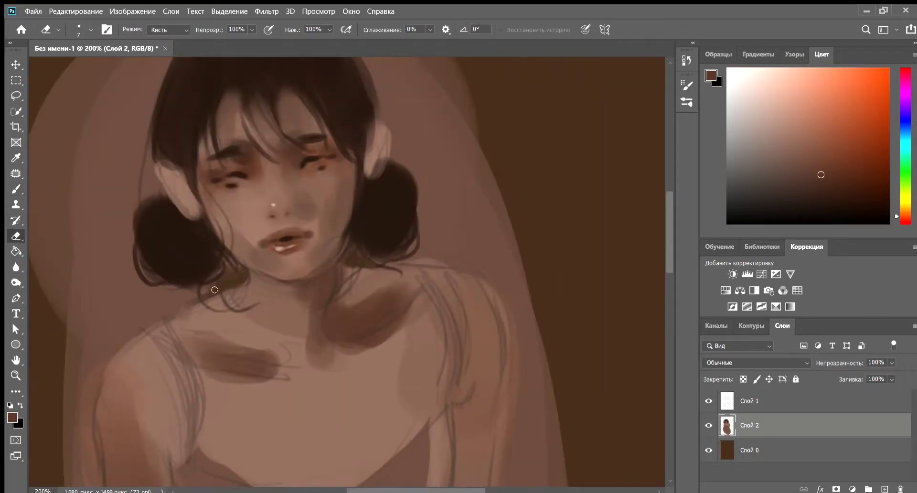
pyautogui.press('b')
# Lighten the chest and both shoulders with skin tones sampled from the face
pyautogui.press(']')
pyautogui.press(']')
pyautogui.keyDown('alt'); pyautogui.click(323, 371); pyautogui.keyUp('alt')
pyautogui.keyDown('alt'); pyautogui.click(324, 335); pyautogui.keyUp('alt')
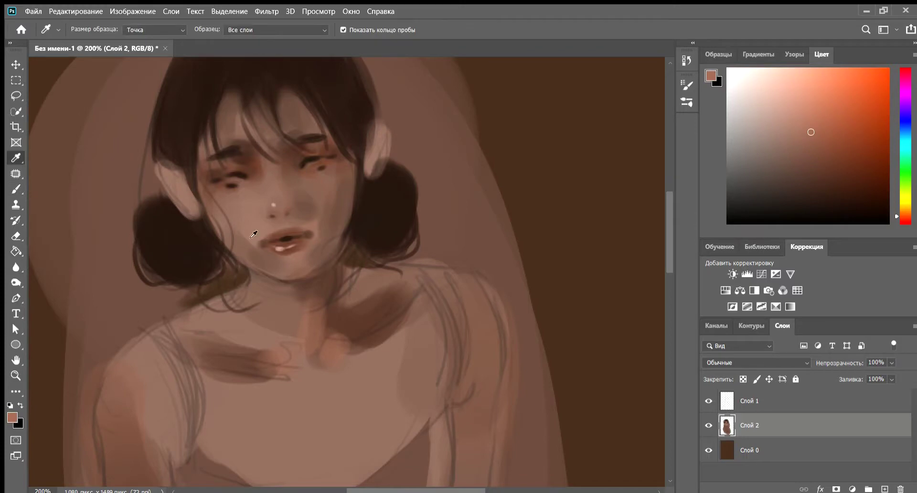
pyautogui.moveTo(263, 329); pyautogui.dragTo(201, 358)
pyautogui.moveTo(296, 377); pyautogui.dragTo(201, 363)
pyautogui.moveTo(363, 335); pyautogui.dragTo(411, 329)
pyautogui.hotkey('ctrl', '-')
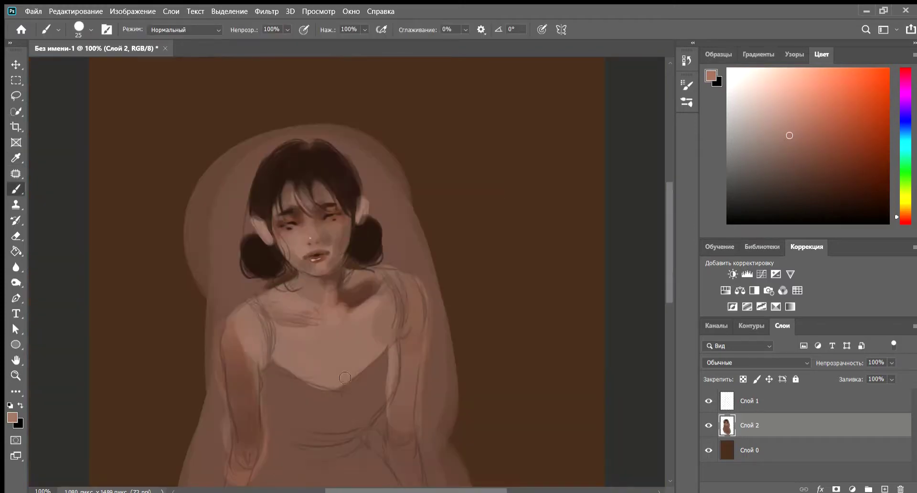
pyautogui.keyDown('alt'); pyautogui.click(336, 366); pyautogui.keyUp('alt')
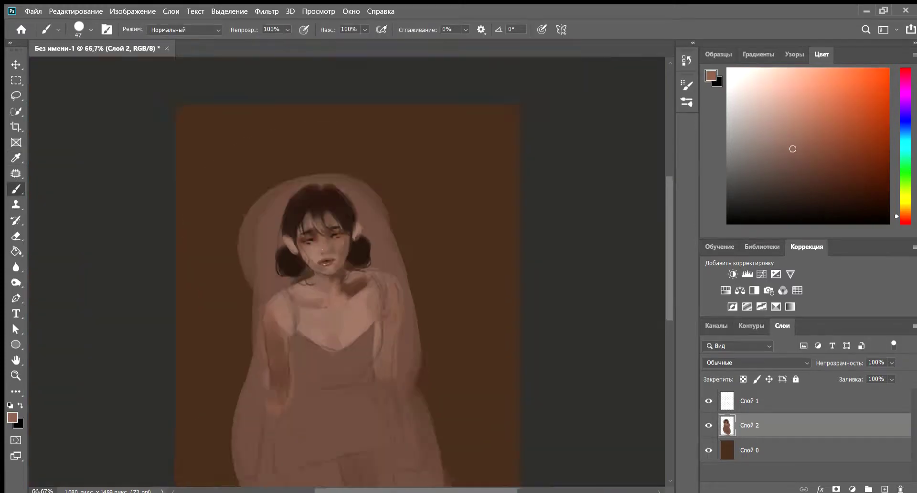
pyautogui.hotkey('ctrl', '-')
# Block in skin tone on the lower skirt area, thigh, and right forearm and hand
pyautogui.hotkey('ctrl', '+')
pyautogui.hotkey('ctrl', '-')
pyautogui.moveTo(390, 399)
pyautogui.mouseDown()
pyautogui.moveTo(344, 444)
pyautogui.moveTo(382, 482)
pyautogui.mouseUp()
pyautogui.moveTo(375, 296); pyautogui.dragTo(425, 401)
pyautogui.moveTo(253, 382)
pyautogui.mouseDown()
pyautogui.moveTo(262, 414)
pyautogui.moveTo(234, 425)
pyautogui.mouseUp()
pyautogui.hotkey('ctrl', '+')
# Paint the left hand, then fill the dress in near-black from neckline to hips
pyautogui.hotkey('ctrl', '-')
pyautogui.moveTo(828, 176); pyautogui.dragTo(859, 207)
pyautogui.moveTo(299, 311)
pyautogui.mouseDown()
pyautogui.moveTo(295, 271)
pyautogui.moveTo(350, 290)
pyautogui.moveTo(328, 310)
pyautogui.moveTo(344, 310)
pyautogui.moveTo(304, 313)
pyautogui.moveTo(307, 331)
pyautogui.moveTo(373, 351)
pyautogui.mouseUp()
pyautogui.moveTo(353, 309)
pyautogui.mouseDown()
pyautogui.moveTo(366, 372)
pyautogui.moveTo(295, 363)
pyautogui.mouseUp()
# Add thin black straps on both shoulders with a smaller brush
pyautogui.press('[')
pyautogui.press('[')
pyautogui.press('[')
pyautogui.moveTo(296, 265); pyautogui.dragTo(377, 257)
pyautogui.moveTo(373, 201); pyautogui.dragTo(374, 241)
pyautogui.moveTo(285, 219); pyautogui.dragTo(292, 262)
pyautogui.moveTo(373, 200); pyautogui.dragTo(378, 228)
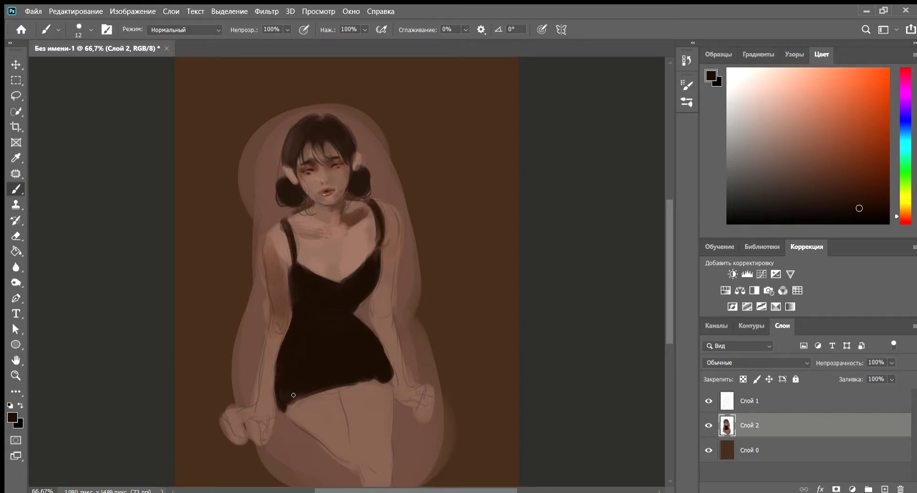
pyautogui.hotkey('ctrl', '+')
pyautogui.hotkey('ctrl', '+')
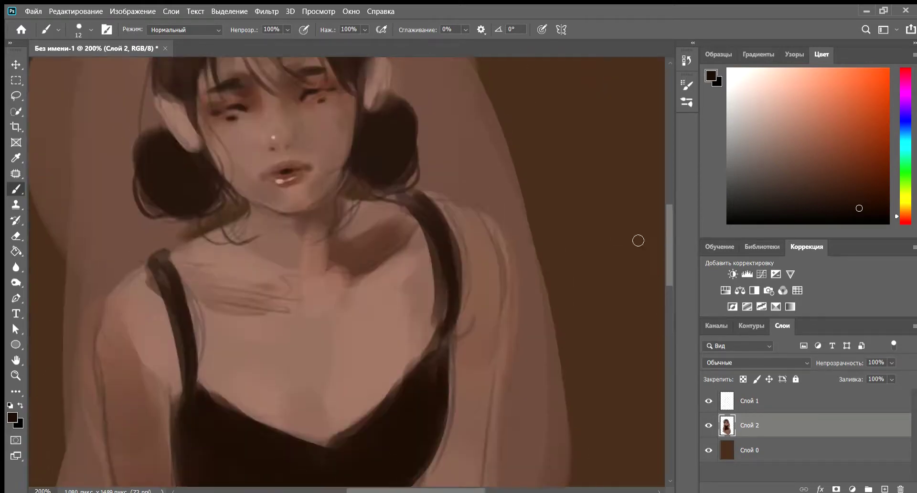
pyautogui.hotkey('ctrl', '-')
pyautogui.hotkey('ctrl', '-')
pyautogui.hotkey('ctrl', '-')
# Narrow the right strap and shade the chest, collarbone, neck and right waist with sampled skin tones
pyautogui.hotkey('ctrl', '+')
pyautogui.press('e')
pyautogui.press('b')
pyautogui.hotkey('ctrl', '+')
pyautogui.keyDown('alt'); pyautogui.click(204, 98); pyautogui.keyUp('alt')
pyautogui.moveTo(391, 225); pyautogui.dragTo(386, 179)
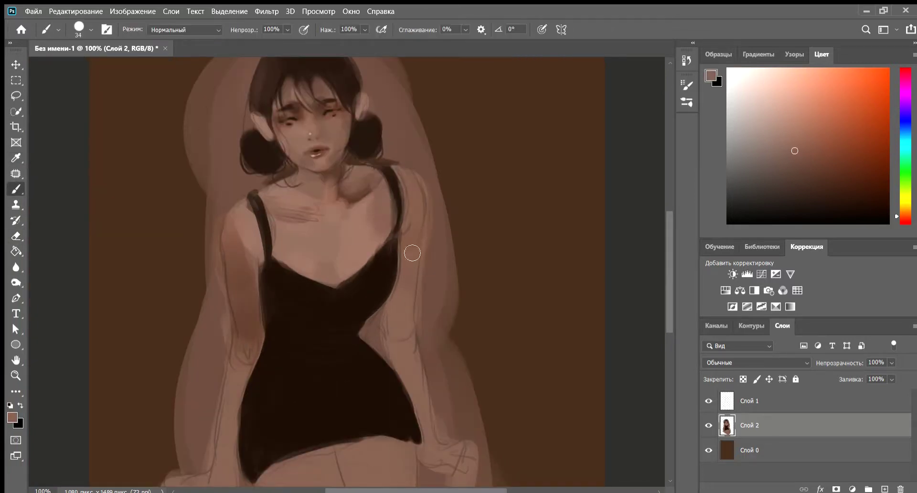
pyautogui.moveTo(297, 241)
pyautogui.mouseDown()
pyautogui.moveTo(363, 230)
pyautogui.moveTo(358, 258)
pyautogui.mouseUp()
pyautogui.moveTo(286, 200); pyautogui.dragTo(326, 196)
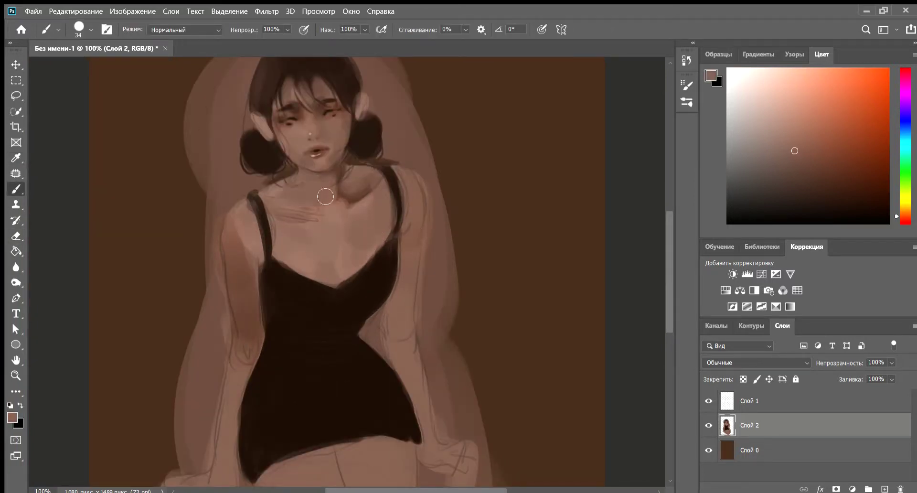
pyautogui.keyDown('alt'); pyautogui.click(245, 262); pyautogui.keyUp('alt')
pyautogui.moveTo(415, 196)
pyautogui.mouseDown()
pyautogui.moveTo(393, 221)
pyautogui.moveTo(399, 321)
pyautogui.moveTo(418, 380)
pyautogui.mouseUp()
# Erase the pale halo around the head, arms, right side and lower legs with a large eraser
pyautogui.press('e')
pyautogui.moveTo(505, 190)
pyautogui.mouseDown()
pyautogui.moveTo(467, 270)
pyautogui.moveTo(480, 427)
pyautogui.mouseUp()
pyautogui.hotkey('ctrl', '-')
pyautogui.moveTo(285, 125)
pyautogui.mouseDown()
pyautogui.moveTo(348, 102)
pyautogui.moveTo(250, 262)
pyautogui.moveTo(260, 301)
pyautogui.moveTo(250, 377)
pyautogui.moveTo(258, 350)
pyautogui.mouseUp()
pyautogui.press('b')
pyautogui.press('e')
pyautogui.moveTo(286, 416)
pyautogui.mouseDown()
pyautogui.moveTo(317, 430)
pyautogui.moveTo(417, 430)
pyautogui.moveTo(366, 450)
pyautogui.mouseUp()
# Clean up the hair edges on both sides with a smaller eraser
pyautogui.hotkey('ctrl', '+')
pyautogui.hotkey('ctrl', '+')
pyautogui.scroll(5, 299, 271)
pyautogui.press('[')
pyautogui.press('[')
pyautogui.press('[')
pyautogui.moveTo(182, 347)
pyautogui.mouseDown()
pyautogui.moveTo(123, 268)
pyautogui.moveTo(145, 232)
pyautogui.moveTo(130, 286)
pyautogui.moveTo(158, 234)
pyautogui.mouseUp()
pyautogui.moveTo(404, 138)
pyautogui.mouseDown()
pyautogui.moveTo(448, 305)
pyautogui.moveTo(458, 296)
pyautogui.mouseUp()
pyautogui.hotkey('ctrl', '-')
pyautogui.hotkey('ctrl', '-')
pyautogui.hotkey('ctrl', '-')
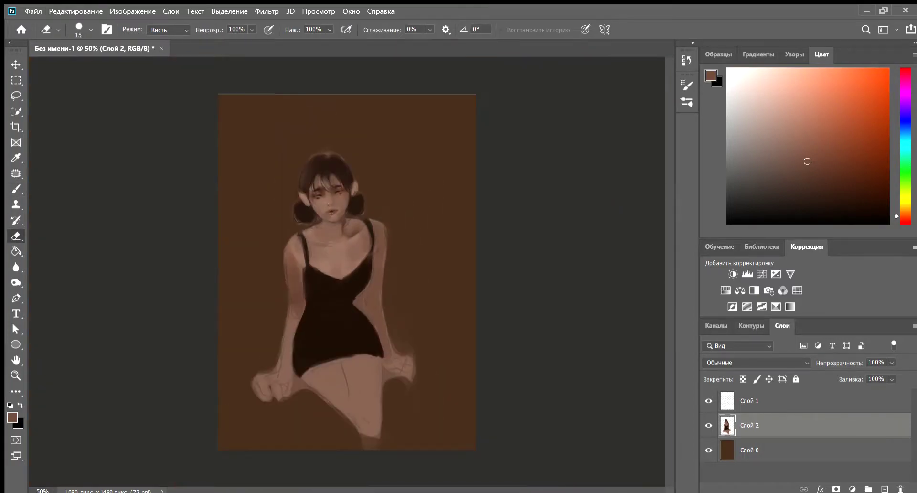
pyautogui.hotkey('ctrl', '+')
pyautogui.hotkey('ctrl', '+')
pyautogui.hotkey('ctrl', '+')
pyautogui.scroll(5, 594, 119)
# Paint darker brown shadows on the upper chest and along the collarbone
pyautogui.press('b')
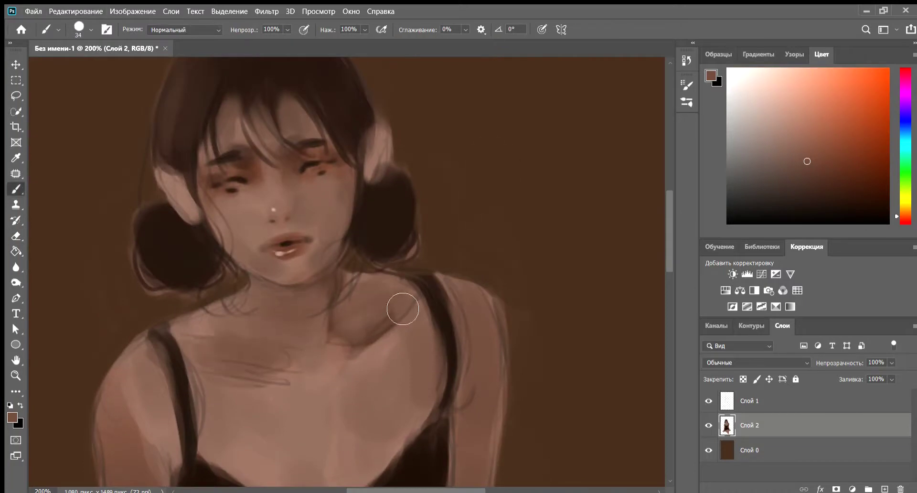
pyautogui.keyDown('alt'); pyautogui.click(330, 426); pyautogui.keyUp('alt')
pyautogui.keyDown('alt'); pyautogui.click(96, 102); pyautogui.keyUp('alt')
pyautogui.moveTo(275, 366)
pyautogui.mouseDown()
pyautogui.moveTo(197, 366)
pyautogui.moveTo(205, 321)
pyautogui.mouseUp()
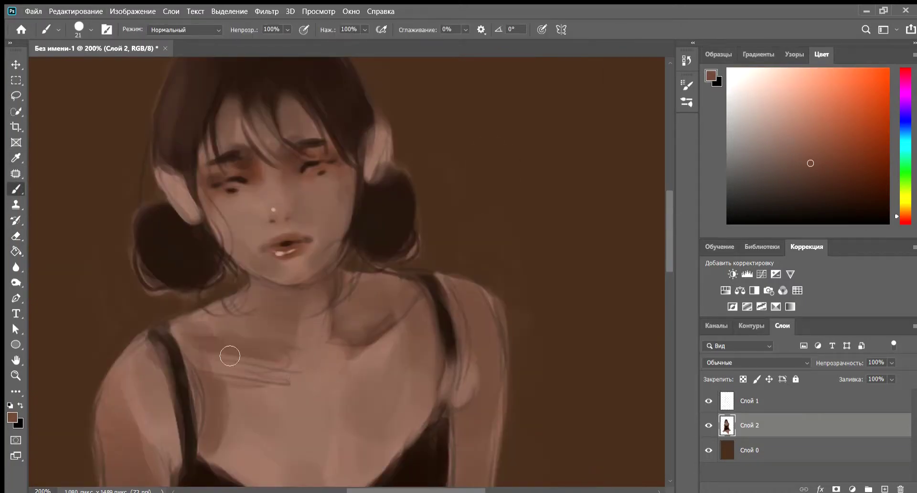
pyautogui.moveTo(237, 395); pyautogui.dragTo(173, 436)
# Repaint the neck strokes and soften the upper-chest shadow with lighter pinkish skin tones
pyautogui.keyDown('alt'); pyautogui.click(259, 362); pyautogui.keyUp('alt')
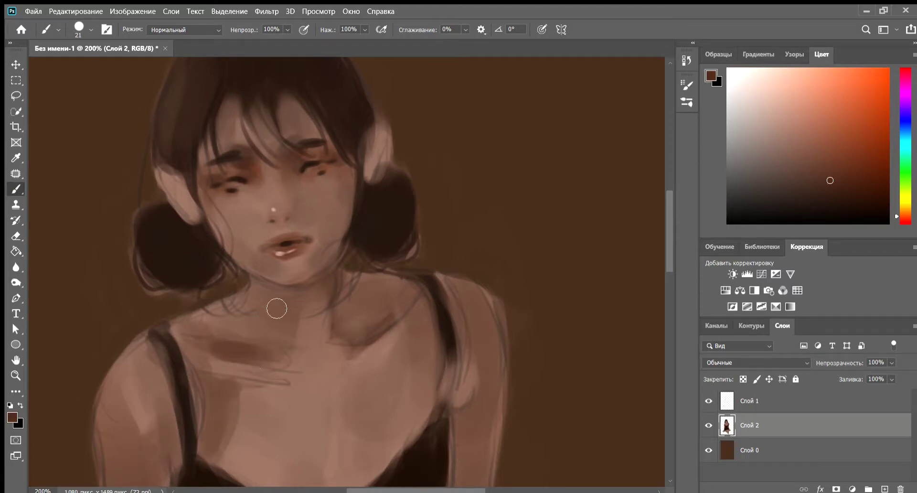
pyautogui.moveTo(276, 308); pyautogui.dragTo(321, 348)
pyautogui.keyDown('alt'); pyautogui.click(315, 339); pyautogui.keyUp('alt')
pyautogui.moveTo(277, 298)
pyautogui.mouseDown()
pyautogui.moveTo(280, 350)
pyautogui.moveTo(294, 313)
pyautogui.mouseUp()
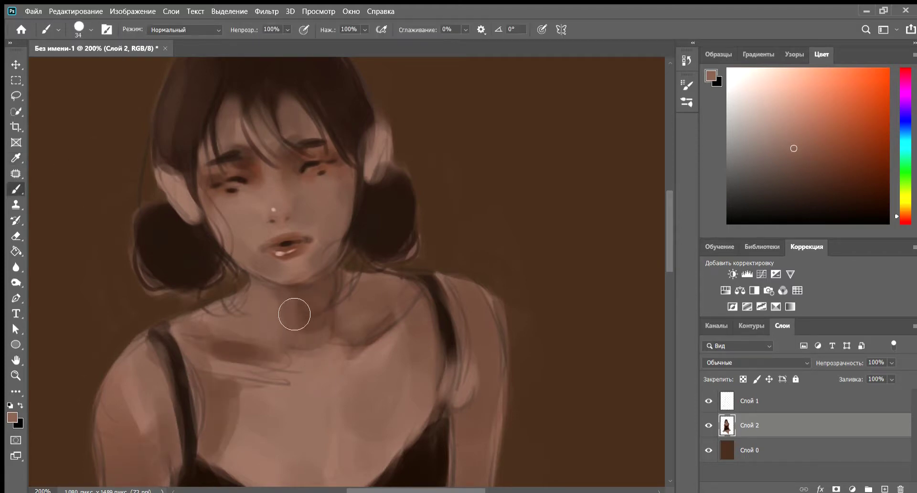
pyautogui.keyDown('alt'); pyautogui.click(240, 345); pyautogui.keyUp('alt')
pyautogui.moveTo(240, 345); pyautogui.dragTo(262, 345)
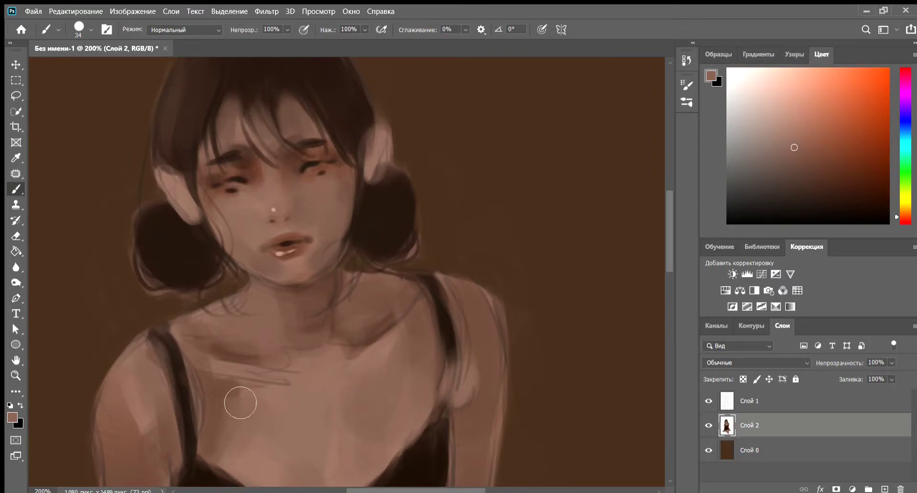
pyautogui.hotkey('ctrl', '-')
pyautogui.hotkey('ctrl', '-')
# Darken a thin line along the right dress strap with near-black from the dress
pyautogui.keyDown('alt'); pyautogui.click(341, 282); pyautogui.keyUp('alt')
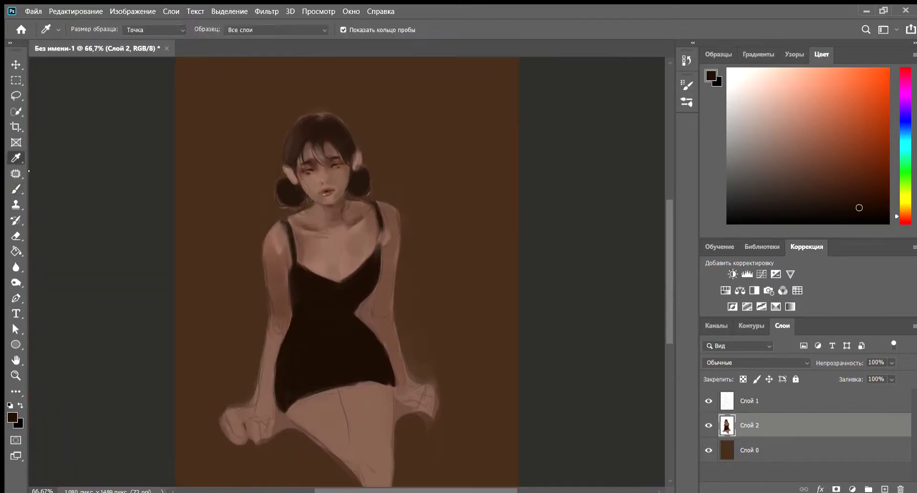
pyautogui.hotkey('ctrl', '+')
pyautogui.press('[')
pyautogui.press('[')
pyautogui.keyDown('alt'); pyautogui.click(340, 166); pyautogui.keyUp('alt')
pyautogui.keyDown('alt'); pyautogui.click(308, 210); pyautogui.keyUp('alt')
pyautogui.press(']')
pyautogui.press(']')
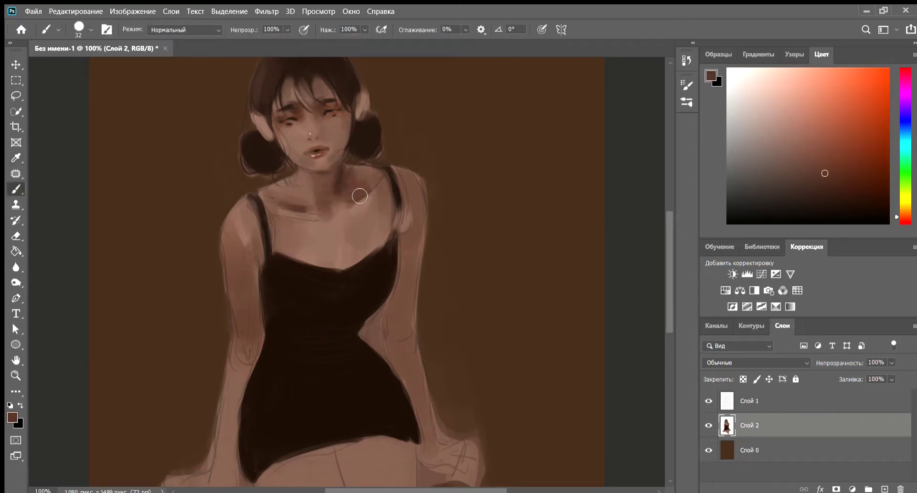
pyautogui.keyDown('alt'); pyautogui.click(390, 195); pyautogui.keyUp('alt')
pyautogui.press('[')
pyautogui.press('[')
pyautogui.press('[')
pyautogui.moveTo(390, 172); pyautogui.dragTo(387, 224)
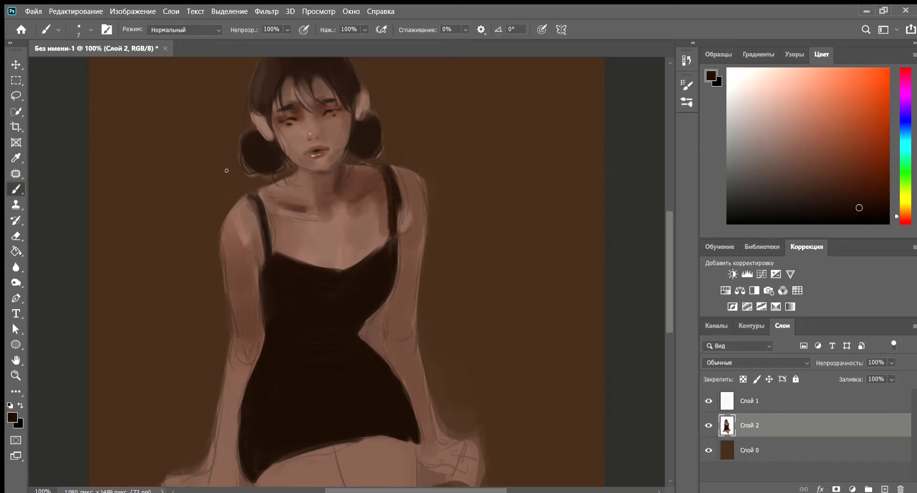
pyautogui.keyDown('alt'); pyautogui.click(392, 178); pyautogui.keyUp('alt')
pyautogui.scroll(-1, 356, 223)
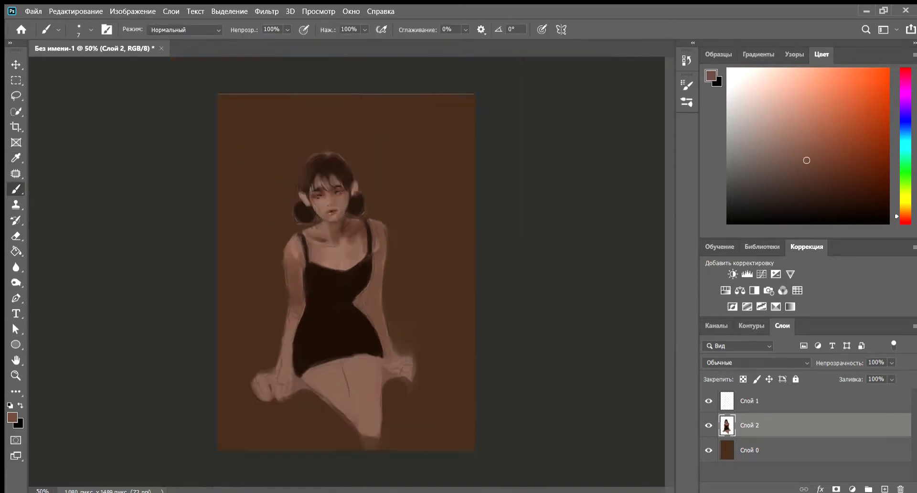
pyautogui.scroll(4, 355, 223)
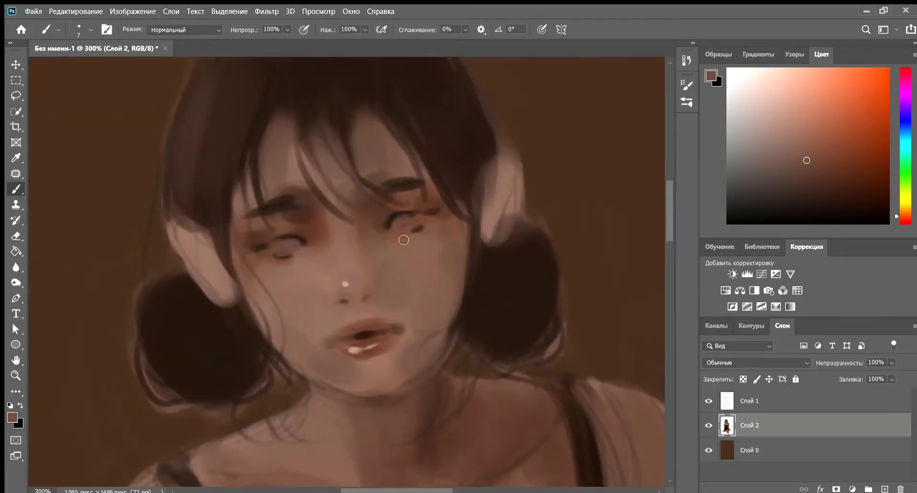
# Shade the cheek beside the nose, smooth the jaw, and highlight the eyelid and lower lash line
pyautogui.moveTo(397, 291); pyautogui.dragTo(393, 238)
pyautogui.moveTo(458, 292); pyautogui.dragTo(442, 344)
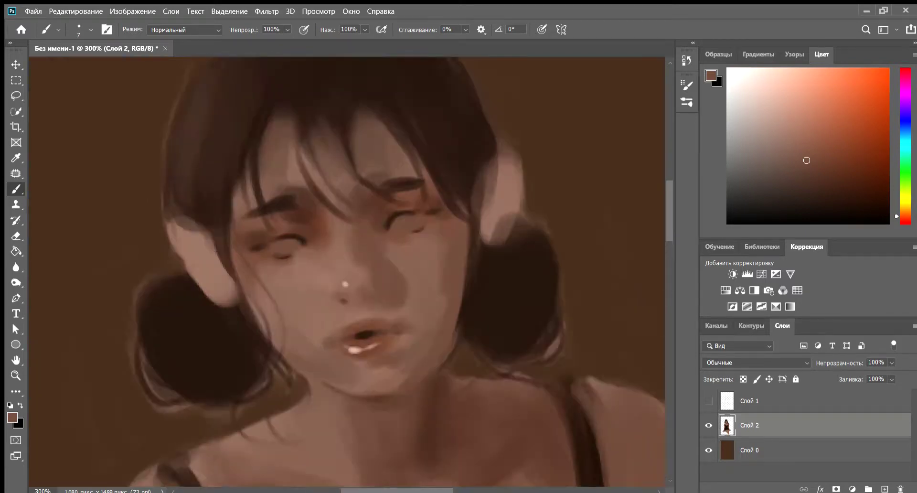
pyautogui.hotkey('ctrl', '+')
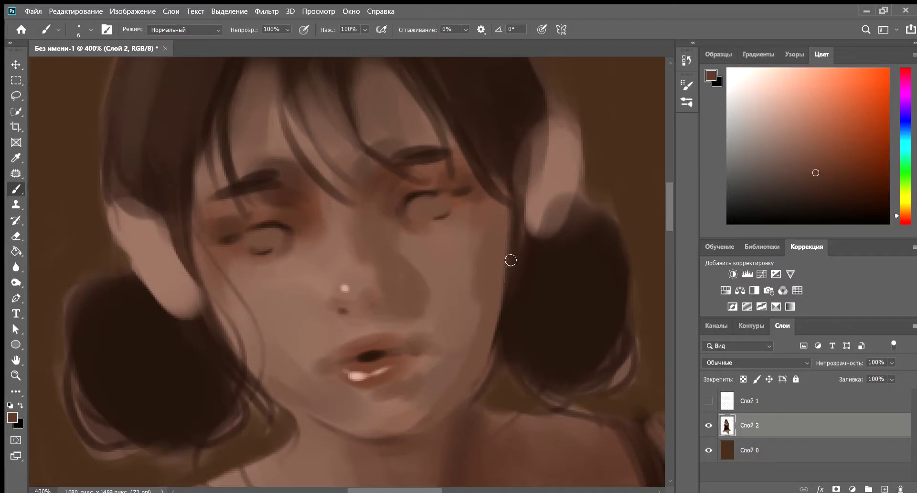
pyautogui.keyDown('alt'); pyautogui.click(408, 220); pyautogui.keyUp('alt')
pyautogui.moveTo(419, 188); pyautogui.dragTo(436, 184)
pyautogui.moveTo(252, 250); pyautogui.dragTo(280, 251)
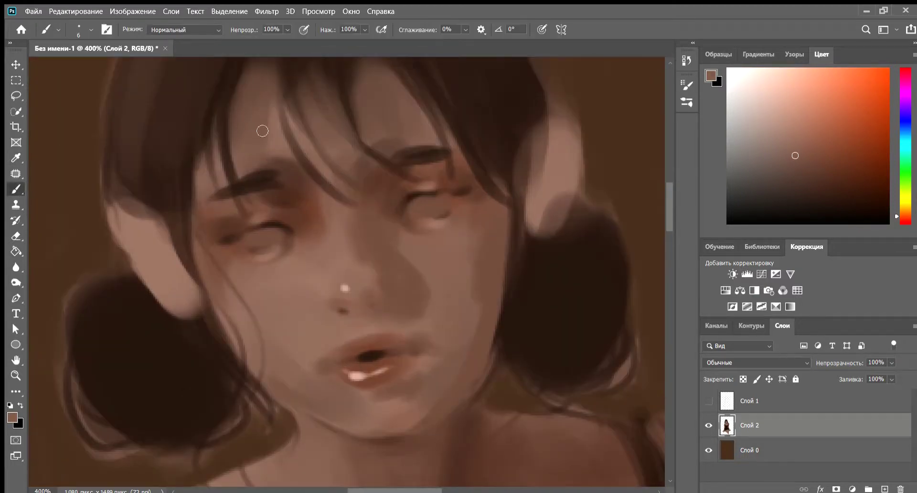
pyautogui.keyDown('alt'); pyautogui.click(349, 216); pyautogui.keyUp('alt')
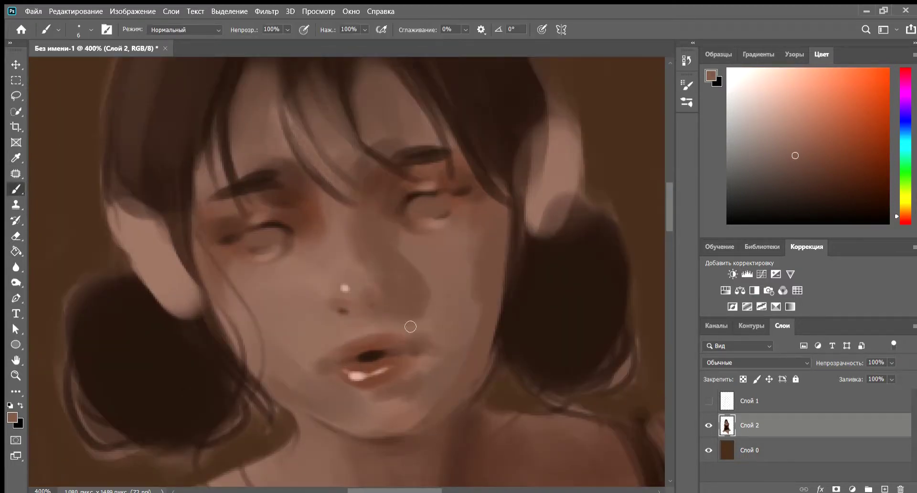
pyautogui.hotkey('ctrl', '-')
# Paint a light hair strand beside the face, then lighten the chin with a light skin tone
pyautogui.keyDown('alt'); pyautogui.click(210, 201); pyautogui.keyUp('alt')
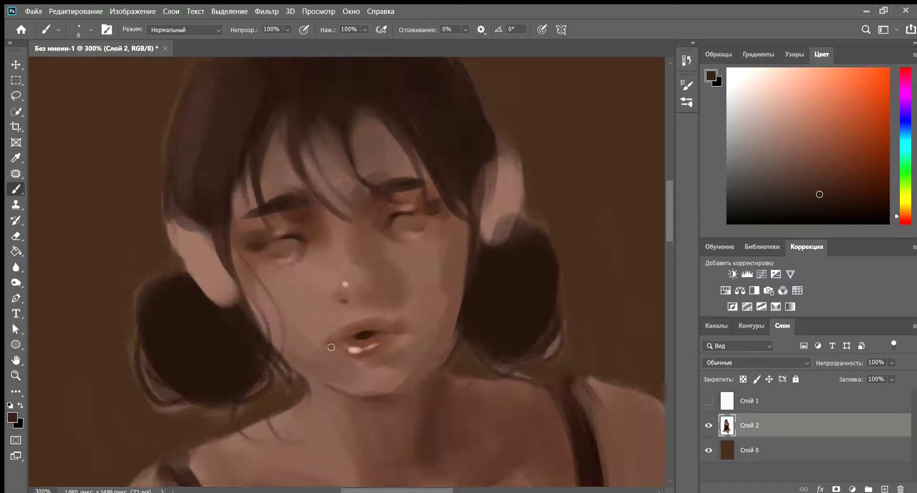
pyautogui.keyDown('alt'); pyautogui.click(333, 337); pyautogui.keyUp('alt')
pyautogui.press(']')
pyautogui.press(']')
pyautogui.press(']')
pyautogui.moveTo(289, 190); pyautogui.dragTo(275, 139)
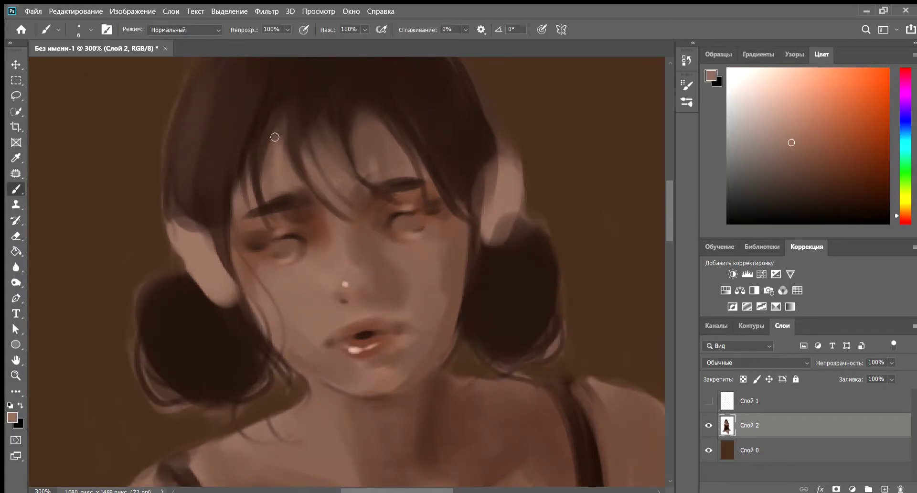
pyautogui.keyDown('alt'); pyautogui.click(232, 270); pyautogui.keyUp('alt')
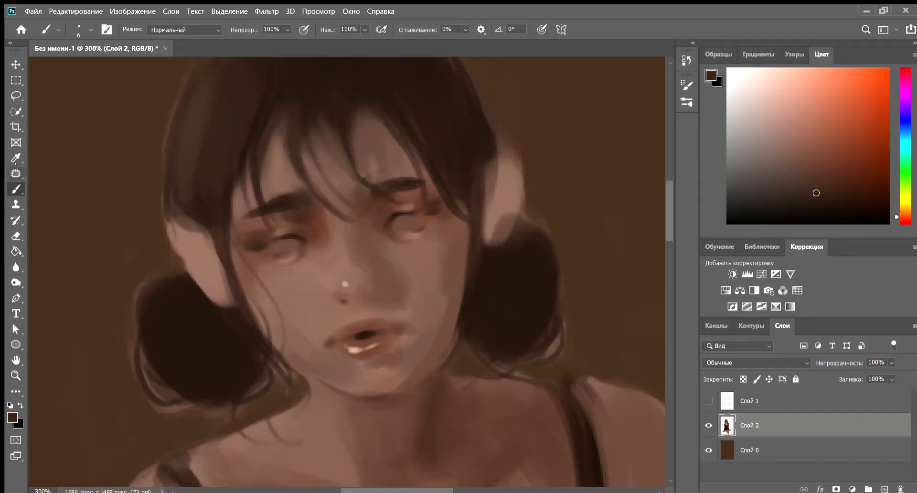
pyautogui.keyDown('alt'); pyautogui.click(314, 329); pyautogui.keyUp('alt')
pyautogui.moveTo(370, 383); pyautogui.dragTo(335, 394)
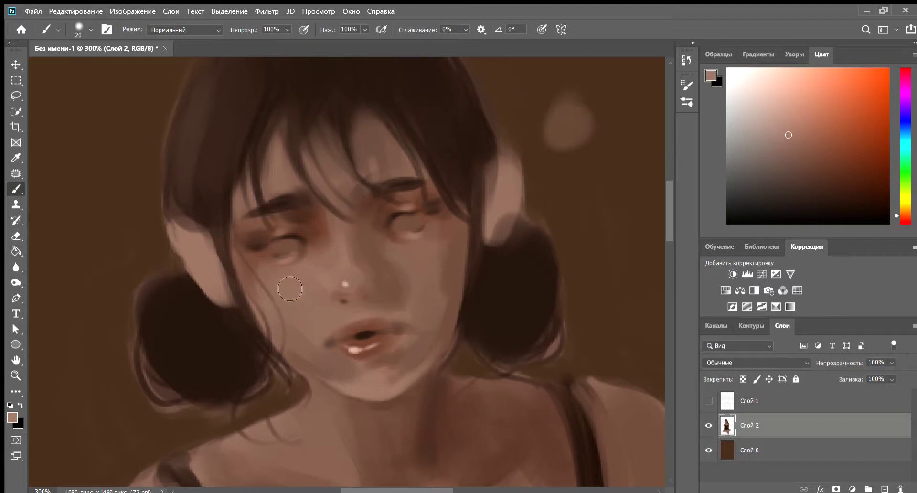
# Sample a dark hair brown and paint a thin dark line along the hair by the ear
pyautogui.hotkey('ctrl', '-')
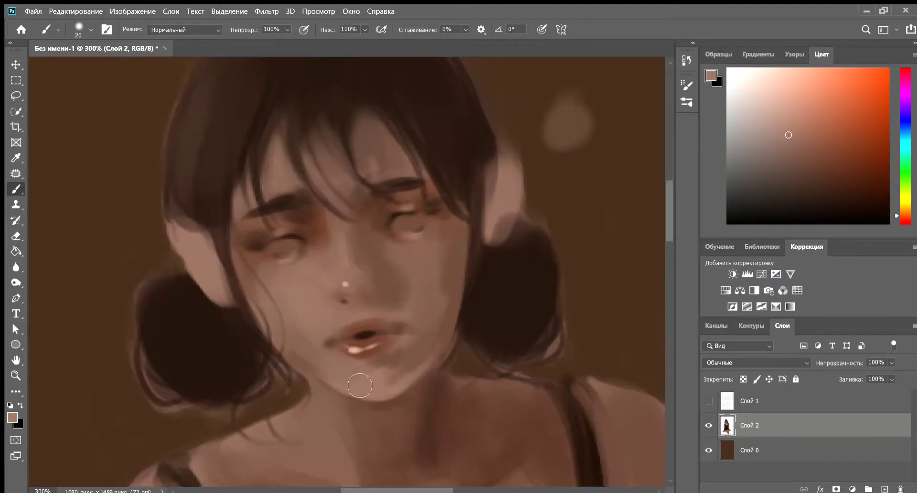
pyautogui.hotkey('ctrl', '0')
pyautogui.hotkey('ctrl', '+')
pyautogui.hotkey('ctrl', '+')
pyautogui.hotkey('ctrl', '+')
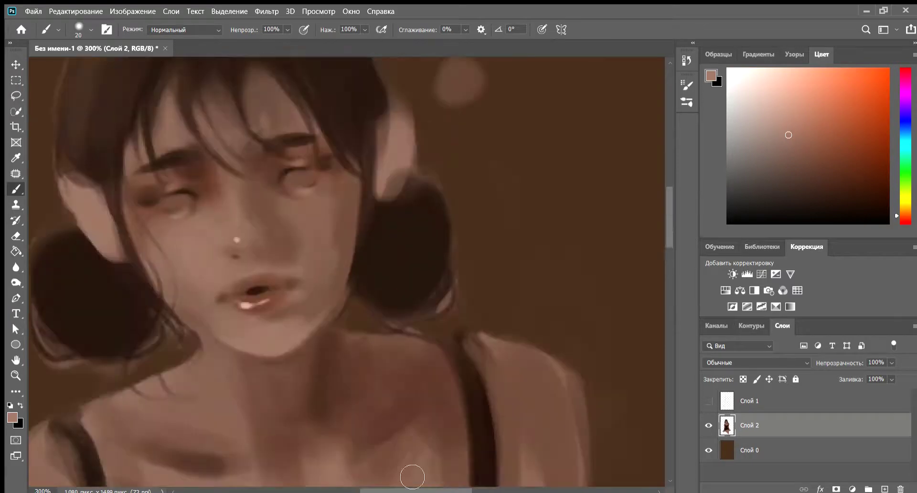
pyautogui.press('[')
pyautogui.press('[')
pyautogui.press('[')
pyautogui.keyDown('alt'); pyautogui.click(273, 306); pyautogui.keyUp('alt')
pyautogui.hotkey('ctrl', '-')
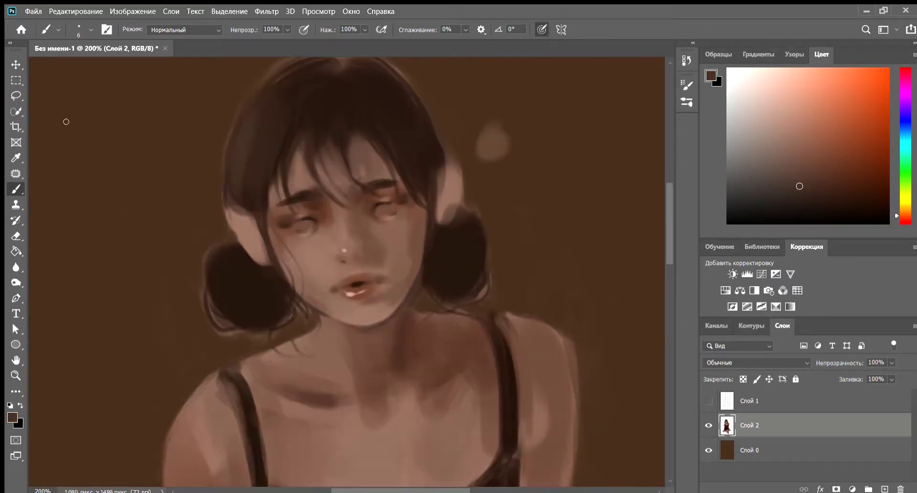
pyautogui.keyDown('alt'); pyautogui.click(233, 156); pyautogui.keyUp('alt')
pyautogui.moveTo(424, 204); pyautogui.dragTo(437, 171)
# Pick a saturated red with a smaller brush, then undo the red stroke under the eye
pyautogui.hotkey('ctrl', '+')
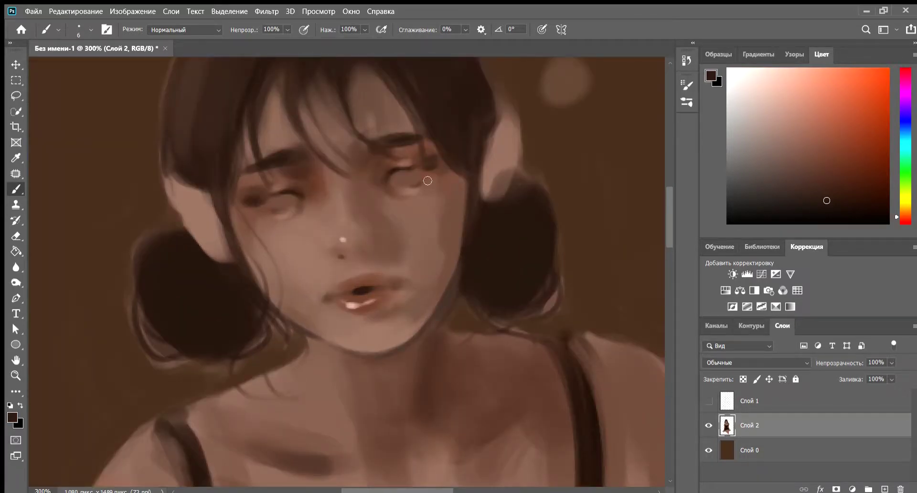
pyautogui.scroll(-5, 438, 171)
pyautogui.scroll(6, 438, 171)
pyautogui.press('[')
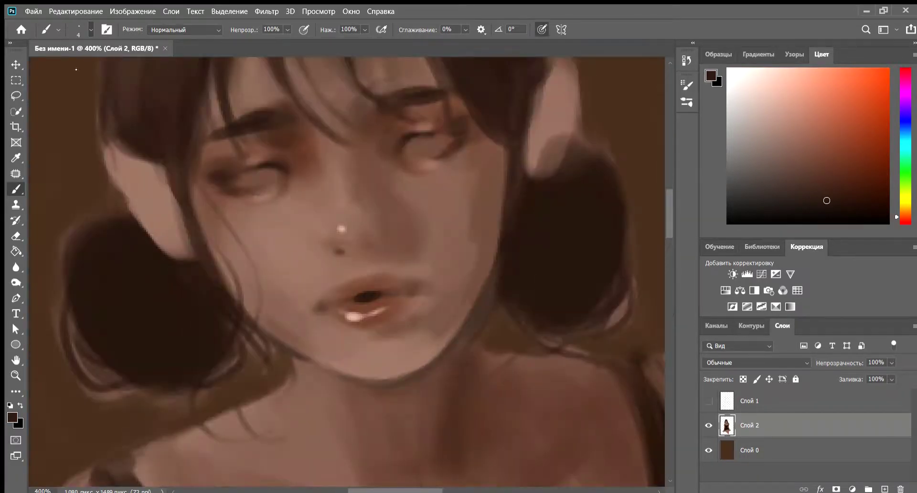
pyautogui.click(904, 223)
pyautogui.click(887, 125)
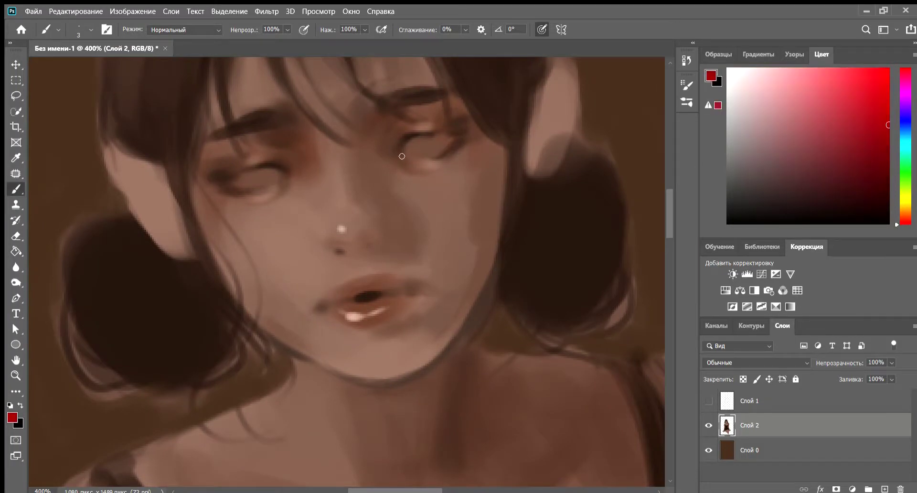
pyautogui.hotkey('ctrl', 'z')
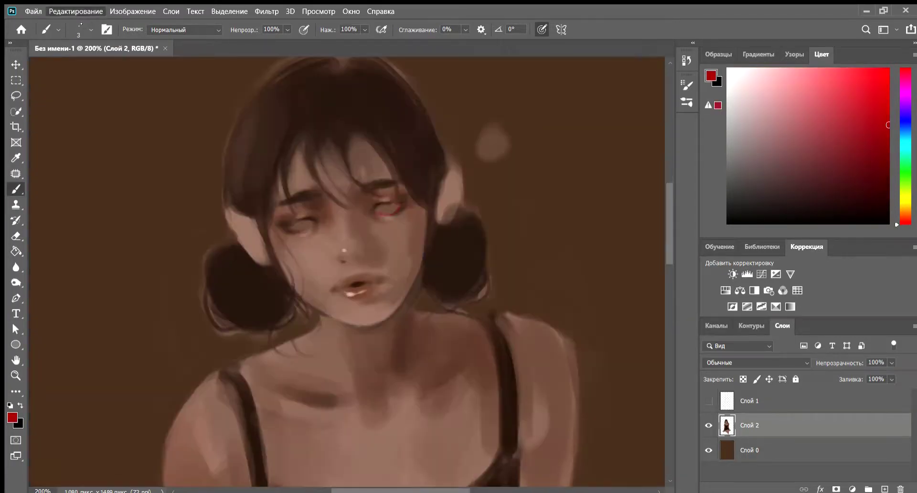
# Sample a dark brown from the painting and resize the brush while checking the full figure
pyautogui.keyDown('alt'); pyautogui.click(438, 153); pyautogui.keyUp('alt')
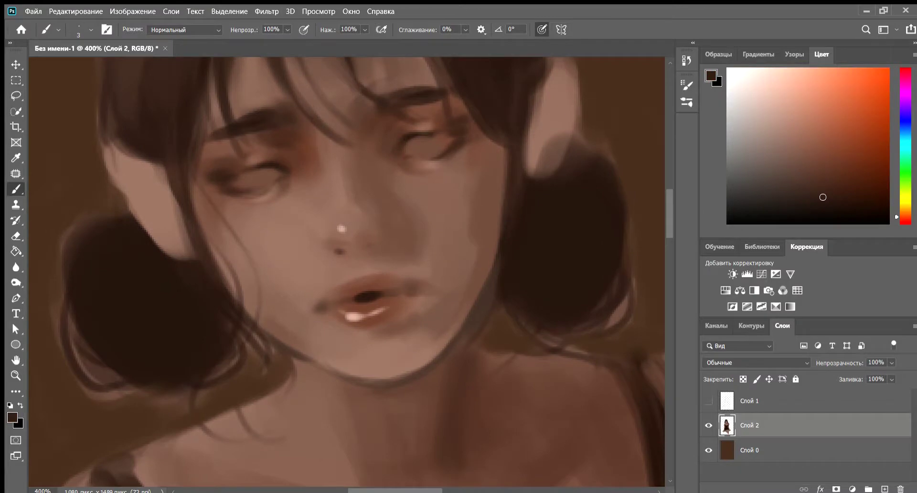
pyautogui.hotkey('ctrl', '-')
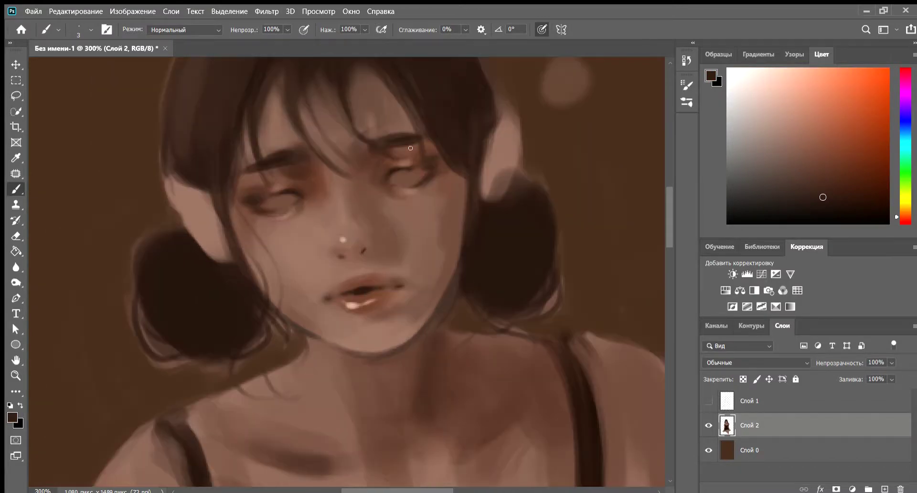
pyautogui.hotkey('ctrl', '-')
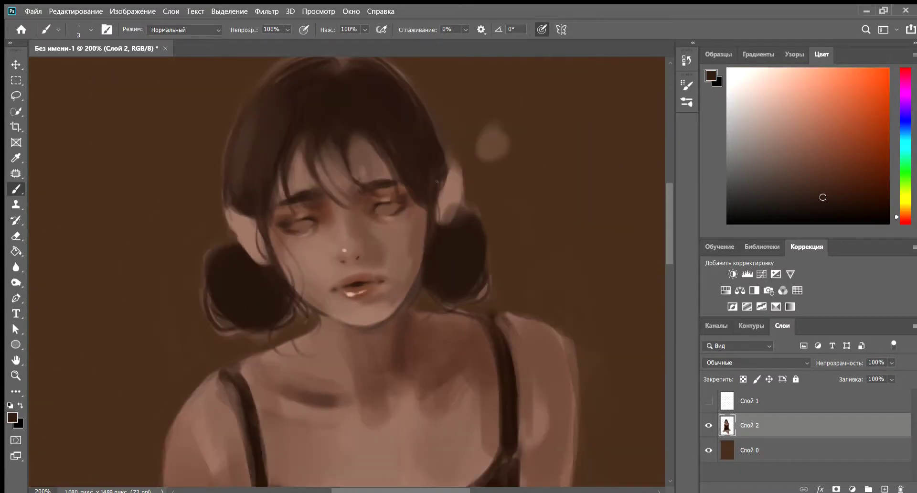
pyautogui.hotkey('ctrl', '-')
pyautogui.hotkey('ctrl', '-')
pyautogui.hotkey('ctrl', '+')
pyautogui.hotkey('ctrl', '+')
pyautogui.hotkey('ctrl', '+')
pyautogui.hotkey('ctrl', '+')
pyautogui.hotkey('ctrl', '+')
pyautogui.press(']')
pyautogui.press(']')
pyautogui.press(']')
pyautogui.hotkey('ctrl', '-')
pyautogui.hotkey('ctrl', '-')
pyautogui.press(']')
pyautogui.press(']')
pyautogui.press(']')
pyautogui.hotkey('ctrl', '-')
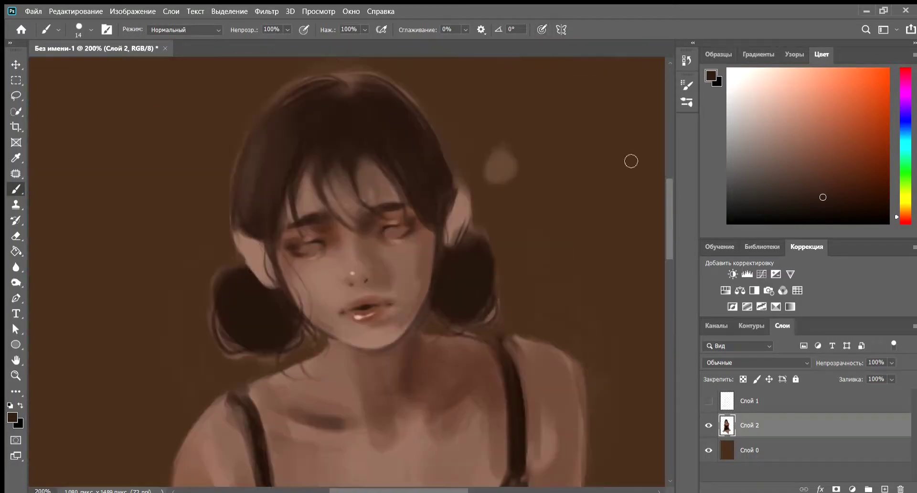
pyautogui.press('[')
pyautogui.press('[')
pyautogui.press('[')
pyautogui.hotkey('ctrl', '+')
pyautogui.hotkey('ctrl', '+')
# Resample a mid-brown skin tone from the face with a larger brush for the chin
pyautogui.keyDown('alt'); pyautogui.click(464, 255); pyautogui.keyUp('alt')
pyautogui.keyDown('alt'); pyautogui.click(464, 256); pyautogui.keyUp('alt')
pyautogui.hotkey('ctrl', '-')
pyautogui.hotkey('ctrl', '+')
pyautogui.press(']')
pyautogui.press(']')
pyautogui.press(']')
pyautogui.hotkey('ctrl', '-')
pyautogui.hotkey('ctrl', '-')
pyautogui.hotkey('ctrl', '+')
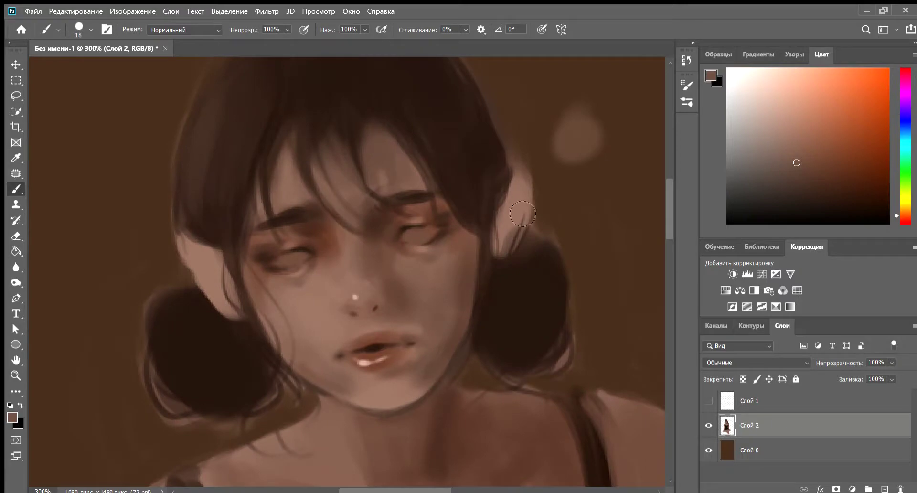
pyautogui.hotkey('ctrl', '-')
pyautogui.hotkey('ctrl', '-')
pyautogui.hotkey('ctrl', '-')
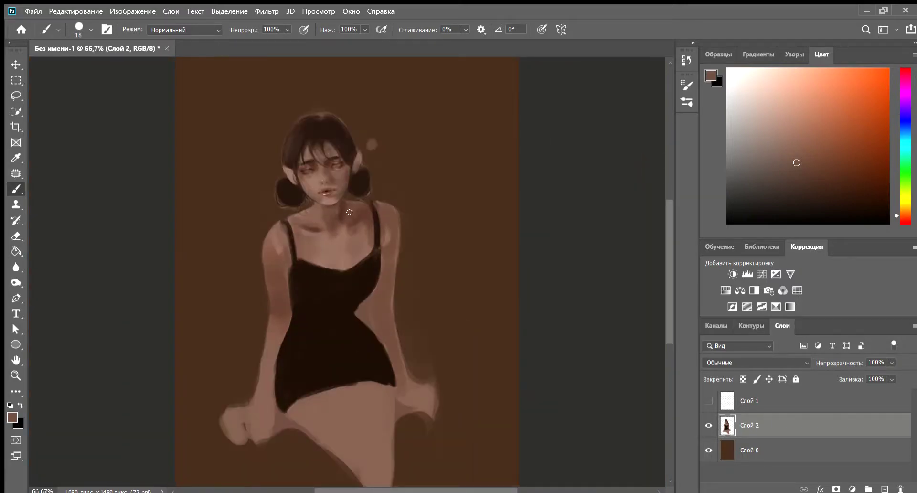
# Paint over the bright lower-lip highlight, tinting the lips a warmer orange
pyautogui.press('e')
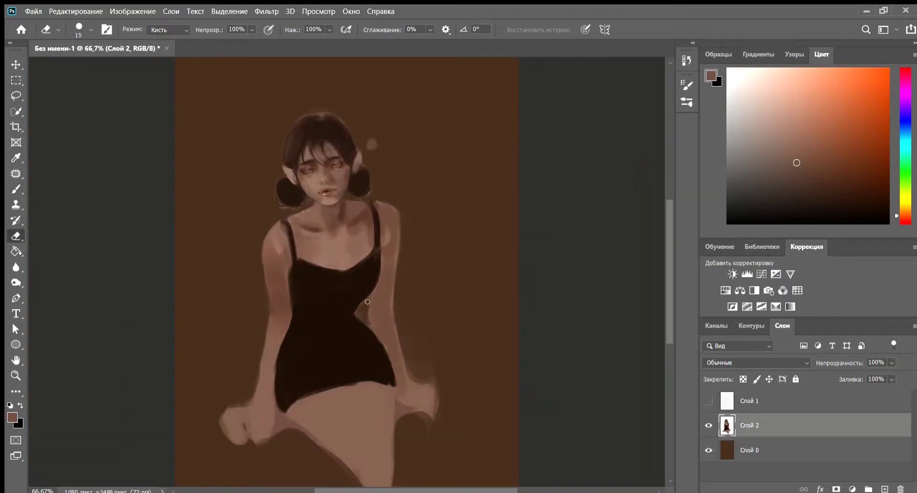
pyautogui.hotkey('ctrl', '-')
pyautogui.hotkey('ctrl', '+')
pyautogui.hotkey('ctrl', '+')
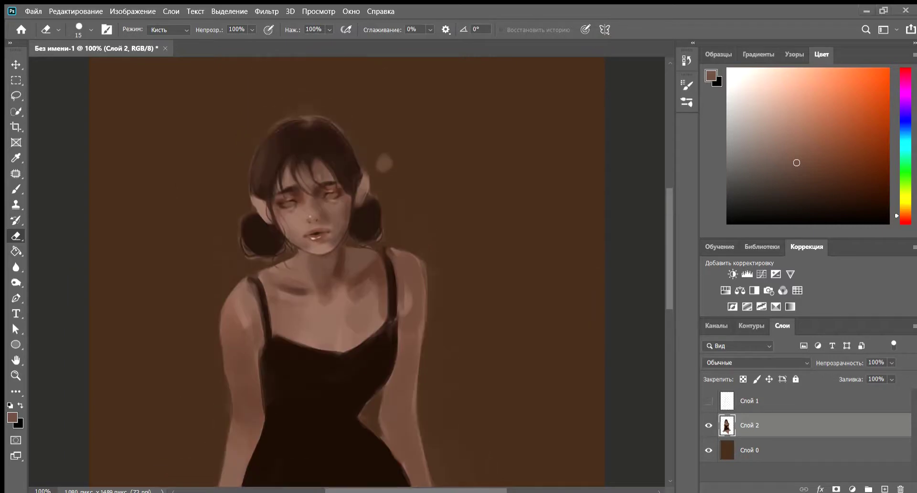
pyautogui.hotkey('ctrl', '+')
pyautogui.hotkey('ctrl', '+')
pyautogui.press('b')
pyautogui.keyDown('alt'); pyautogui.click(143, 145); pyautogui.keyUp('alt')
pyautogui.moveTo(392, 358); pyautogui.dragTo(433, 351)
pyautogui.keyDown('alt'); pyautogui.click(432, 389); pyautogui.keyUp('alt')
pyautogui.moveTo(432, 389); pyautogui.dragTo(415, 392)
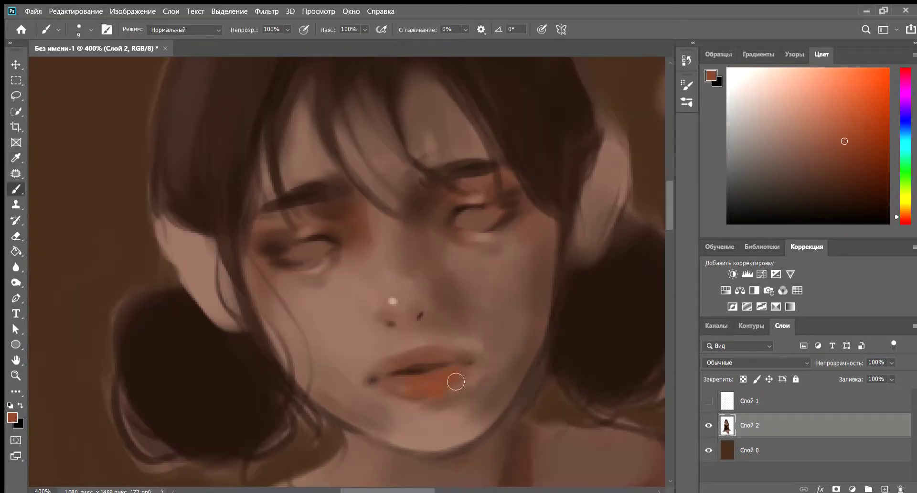
# Sample a darker lip tone, shrink the brush to 1 and enable pen-pressure size control
pyautogui.hotkey('ctrl', '+')
pyautogui.keyDown('alt'); pyautogui.click(418, 243); pyautogui.keyUp('alt')
pyautogui.press('[')
pyautogui.press('[')
pyautogui.press('[')
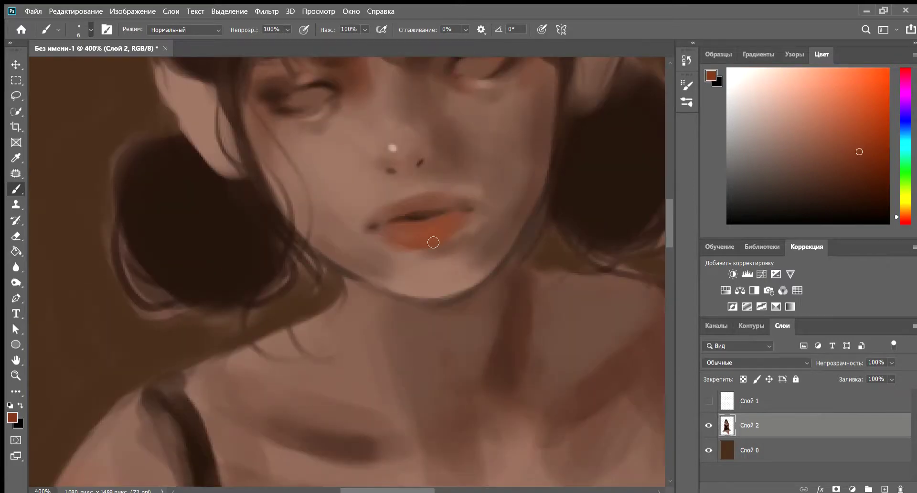
pyautogui.moveTo(411, 228); pyautogui.dragTo(360, 395)
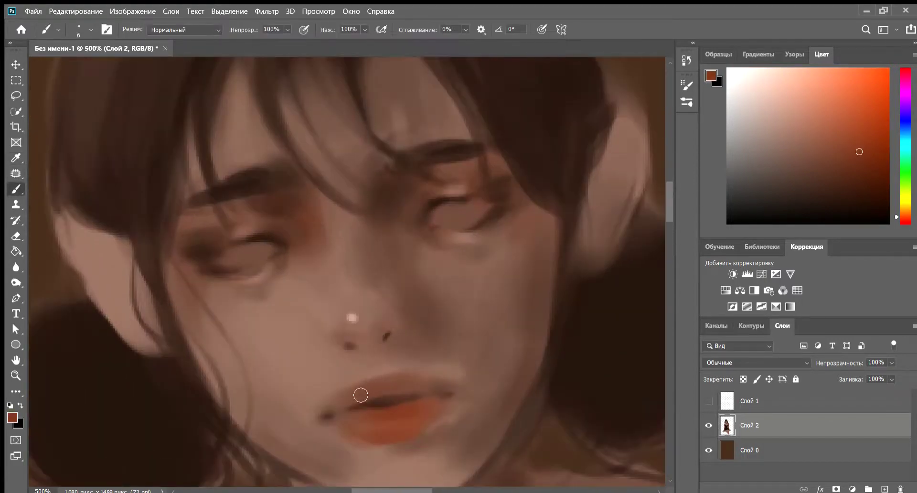
pyautogui.hotkey('ctrl', '-')
pyautogui.hotkey('ctrl', '-')
pyautogui.keyDown('alt'); pyautogui.click(444, 354); pyautogui.keyUp('alt')
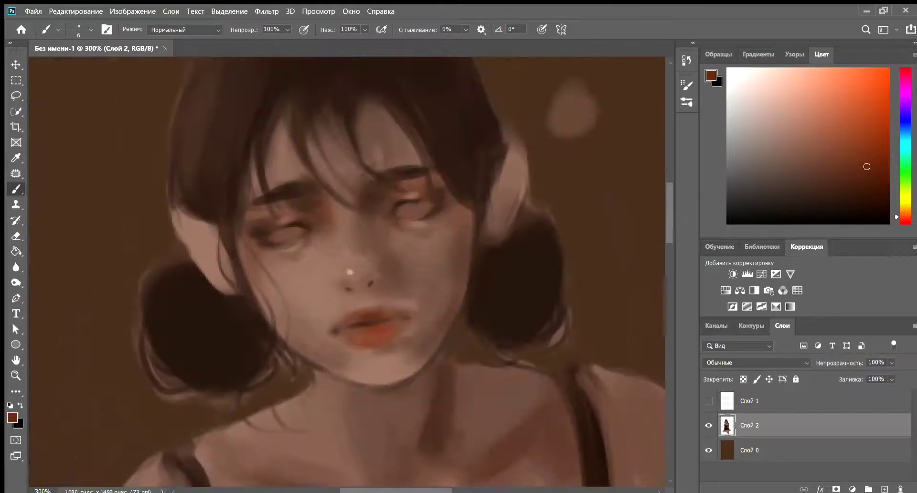
pyautogui.click(542, 29)
# Paint highlights on the upper lip and a bright stroke across the lower lip
pyautogui.hotkey('ctrl', '+')
pyautogui.hotkey('ctrl', '+')
pyautogui.hotkey('ctrl', '+')
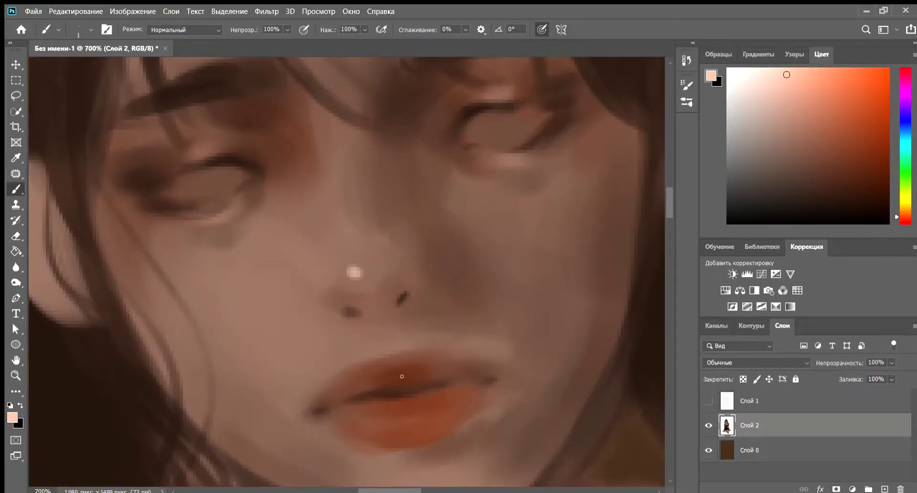
pyautogui.click(392, 361)
pyautogui.hotkey('ctrl', '-')
pyautogui.hotkey('ctrl', '-')
pyautogui.hotkey('ctrl', '-')
pyautogui.hotkey('ctrl', '-')
pyautogui.hotkey('ctrl', '-')
pyautogui.hotkey('ctrl', '+')
pyautogui.hotkey('ctrl', '+')
pyautogui.hotkey('ctrl', '+')
pyautogui.press(']')
pyautogui.moveTo(367, 379); pyautogui.dragTo(409, 377)
pyautogui.hotkey('ctrl', '-')
pyautogui.hotkey('ctrl', '-')
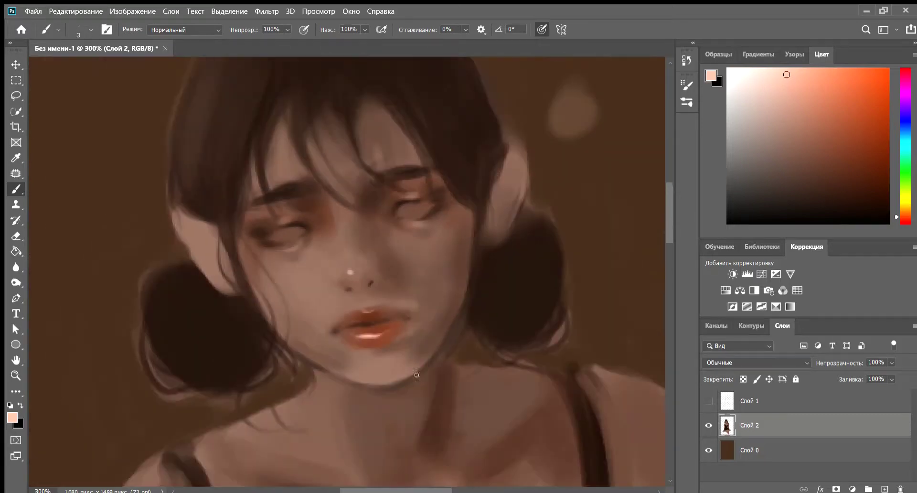
pyautogui.hotkey('ctrl', '+')
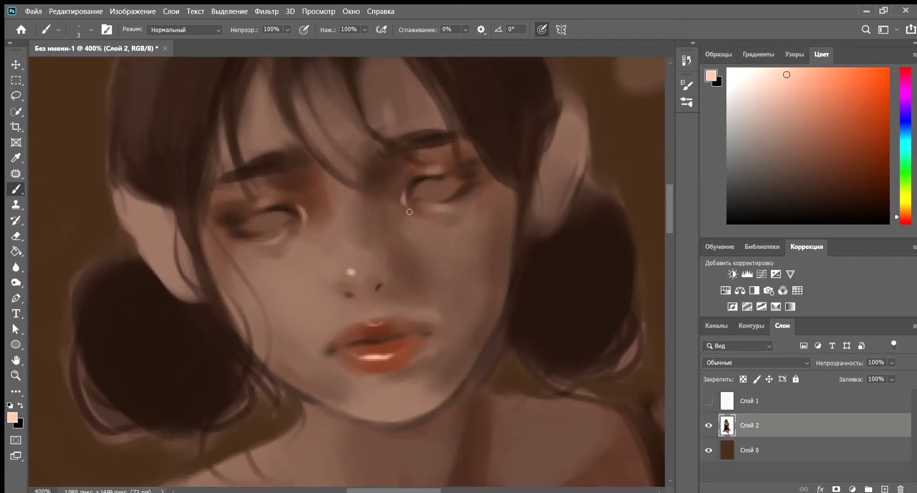
# Sample a brown and then a lighter pink skin tone, reducing the brush size
pyautogui.hotkey('ctrl', '-')
pyautogui.hotkey('ctrl', '-')
pyautogui.hotkey('ctrl', '-')
pyautogui.hotkey('ctrl', '+')
pyautogui.hotkey('ctrl', '+')
pyautogui.hotkey('ctrl', '+')
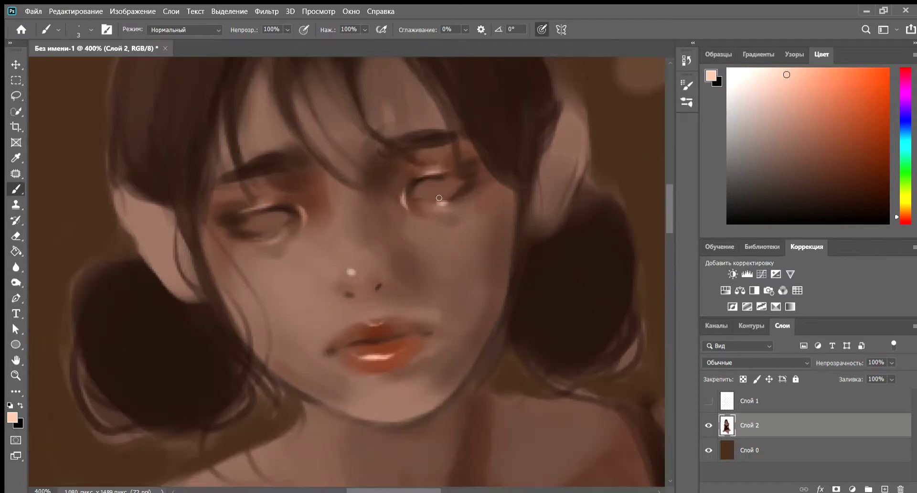
pyautogui.hotkey('ctrl', '-')
pyautogui.hotkey('ctrl', '-')
pyautogui.hotkey('ctrl', '-')
pyautogui.hotkey('ctrl', '+')
pyautogui.hotkey('ctrl', '+')
pyautogui.hotkey('ctrl', '+')
pyautogui.press(']')
pyautogui.press(']')
pyautogui.press(']')
pyautogui.keyDown('alt'); pyautogui.click(398, 313); pyautogui.keyUp('alt')
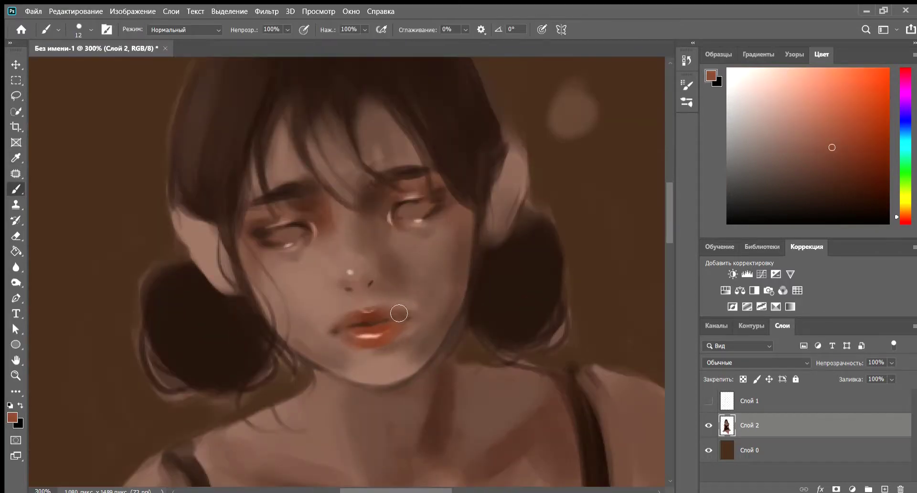
pyautogui.hotkey('ctrl', '+')
pyautogui.press('[')
pyautogui.press('[')
pyautogui.press('[')
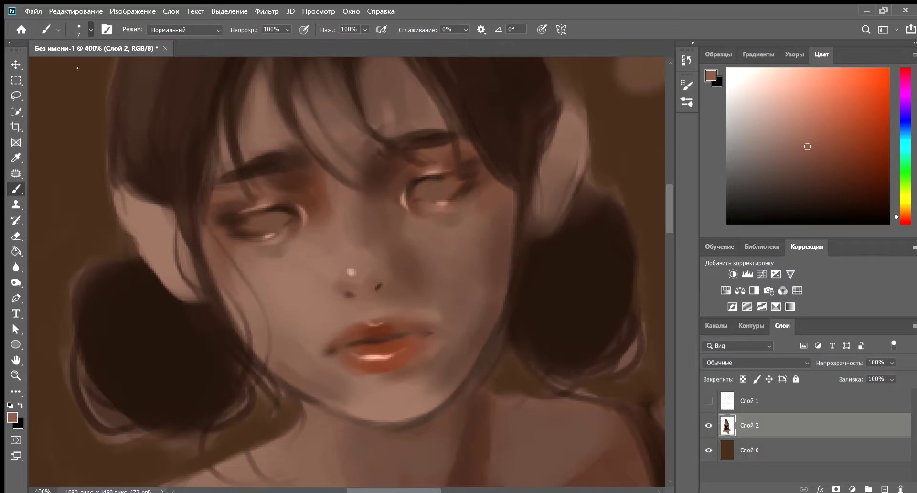
pyautogui.hotkey('ctrl', '-')
pyautogui.hotkey('ctrl', '+')
pyautogui.keyDown('alt'); pyautogui.click(408, 212); pyautogui.keyUp('alt')
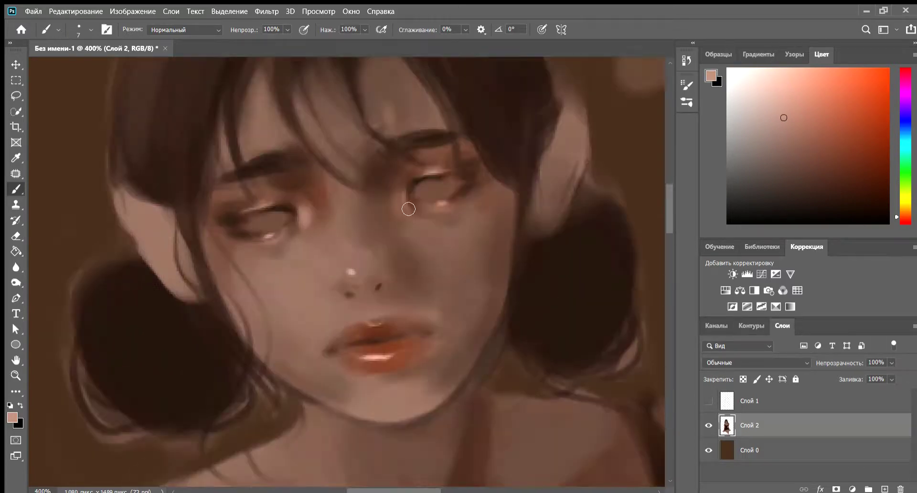
pyautogui.hotkey('ctrl', '-')
pyautogui.press('[')
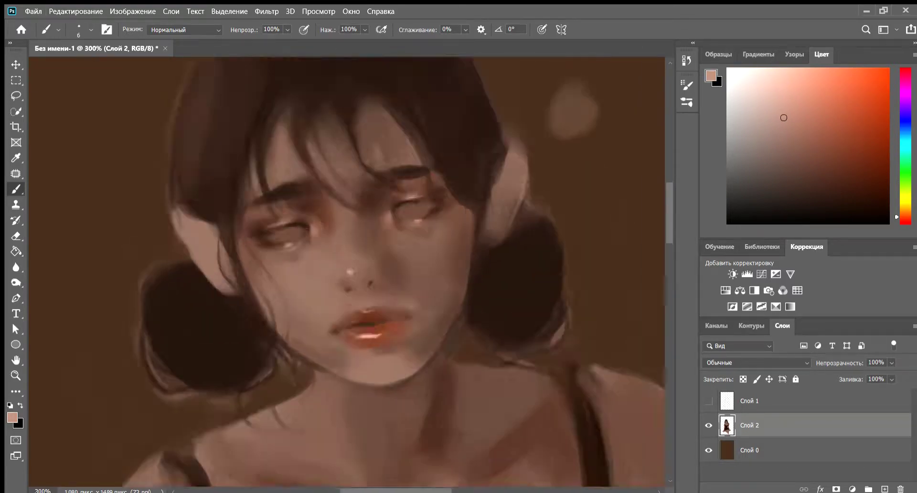
pyautogui.hotkey('ctrl', '+')
# Sample a darker mauve-brown and add a small dark stroke above the upper lip
pyautogui.keyDown('alt'); pyautogui.click(235, 238); pyautogui.keyUp('alt')
pyautogui.hotkey('ctrl', '-')
pyautogui.hotkey('ctrl', '+')
pyautogui.keyDown('alt'); pyautogui.click(270, 247); pyautogui.keyUp('alt')
pyautogui.hotkey('ctrl', '-')
pyautogui.hotkey('ctrl', '-')
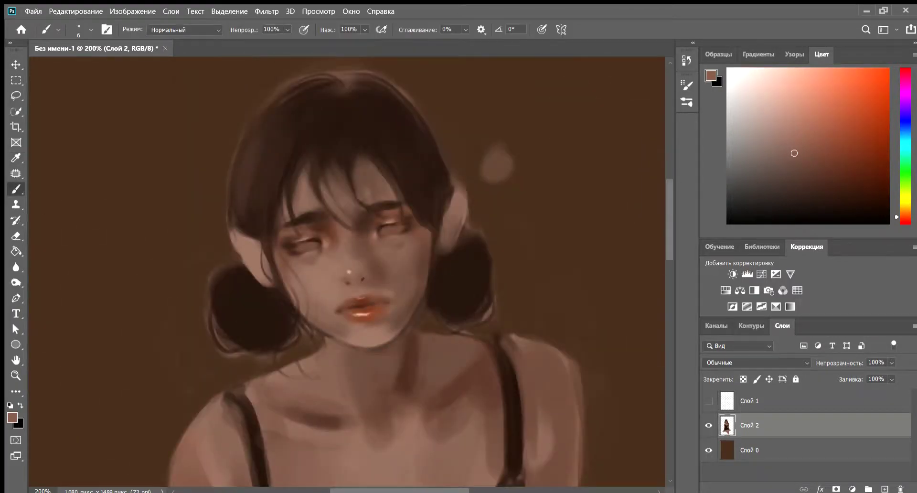
pyautogui.hotkey('ctrl', '+')
pyautogui.hotkey('ctrl', '+')
pyautogui.hotkey('ctrl', '+')
pyautogui.keyDown('alt'); pyautogui.click(410, 288); pyautogui.keyUp('alt')
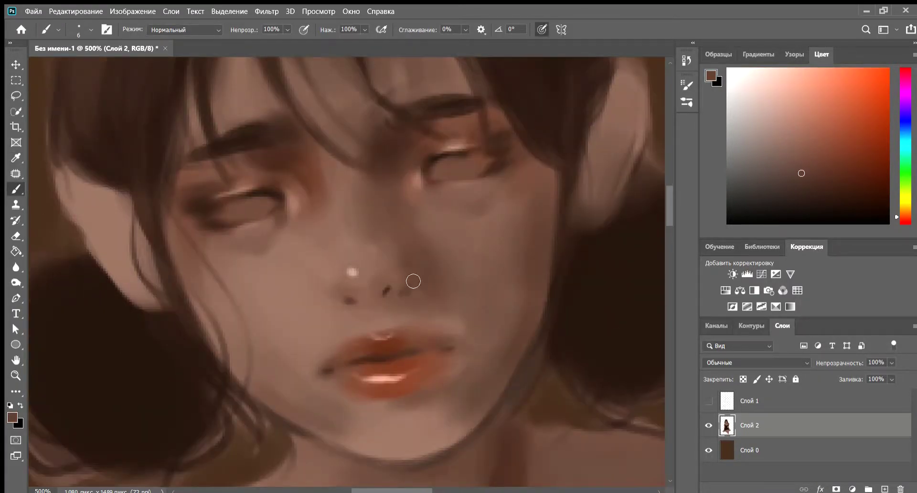
pyautogui.hotkey('ctrl', '-')
pyautogui.hotkey('ctrl', '-')
pyautogui.hotkey('ctrl', '+')
pyautogui.hotkey('ctrl', '+')
pyautogui.hotkey('ctrl', '-')
pyautogui.hotkey('ctrl', '-')
pyautogui.hotkey('ctrl', '+')
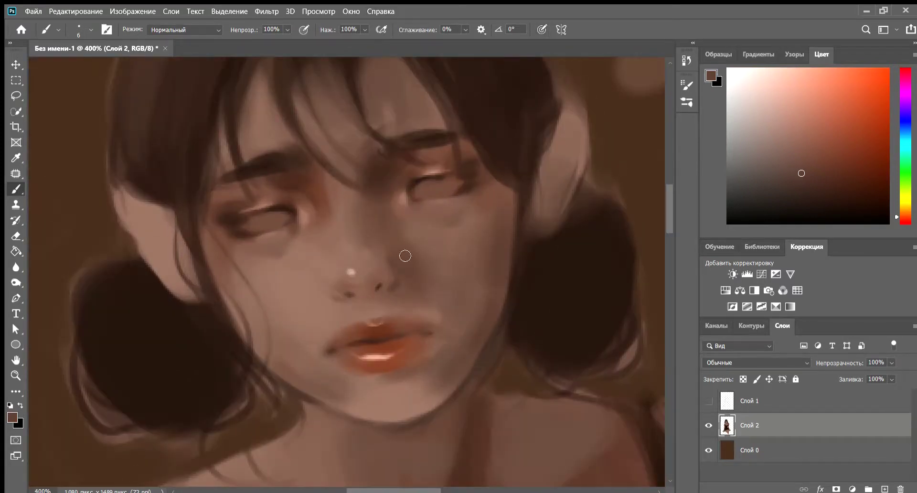
pyautogui.moveTo(365, 313); pyautogui.dragTo(374, 310)
# Resize the brush from 12 down to 4 while checking the whole painting
pyautogui.hotkey('ctrl', '-')
pyautogui.hotkey('ctrl', '-')
pyautogui.hotkey('ctrl', '-')
pyautogui.hotkey('ctrl', '-')
pyautogui.hotkey('ctrl', '+')
pyautogui.hotkey('ctrl', '+')
pyautogui.hotkey('ctrl', '+')
pyautogui.press(']')
pyautogui.press(']')
pyautogui.press(']')
pyautogui.hotkey('ctrl', '-')
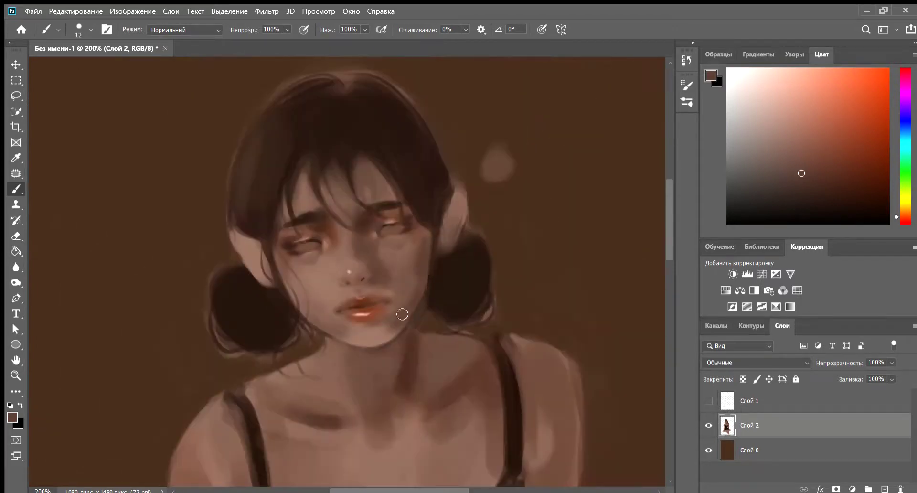
pyautogui.hotkey('ctrl', '+')
pyautogui.press('[')
pyautogui.press('[')
pyautogui.press('[')
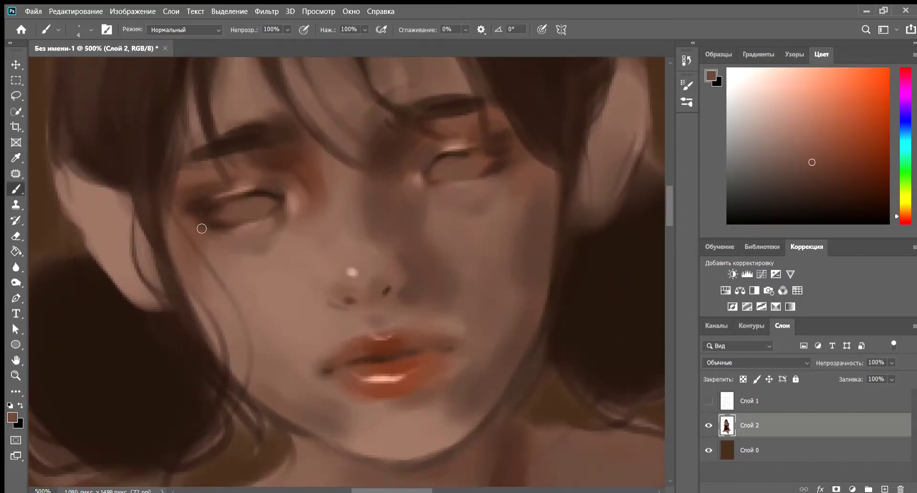
pyautogui.hotkey('ctrl', '-')
pyautogui.hotkey('ctrl', '+')
pyautogui.hotkey('ctrl', '-')
pyautogui.hotkey('ctrl', '-')
pyautogui.hotkey('ctrl', '-')
pyautogui.hotkey('ctrl', '+')
pyautogui.hotkey('ctrl', '+')
pyautogui.hotkey('ctrl', '+')
# Lighten the left cheek and jawline with a pinkish-brown skin colour at brush size 6
pyautogui.keyDown('alt'); pyautogui.click(352, 287); pyautogui.keyUp('alt')
pyautogui.hotkey('ctrl', '+')
pyautogui.keyDown('alt'); pyautogui.click(345, 294); pyautogui.keyUp('alt')
pyautogui.press('[')
pyautogui.press('[')
pyautogui.press('[')
pyautogui.hotkey('ctrl', '-')
pyautogui.hotkey('ctrl', '-')
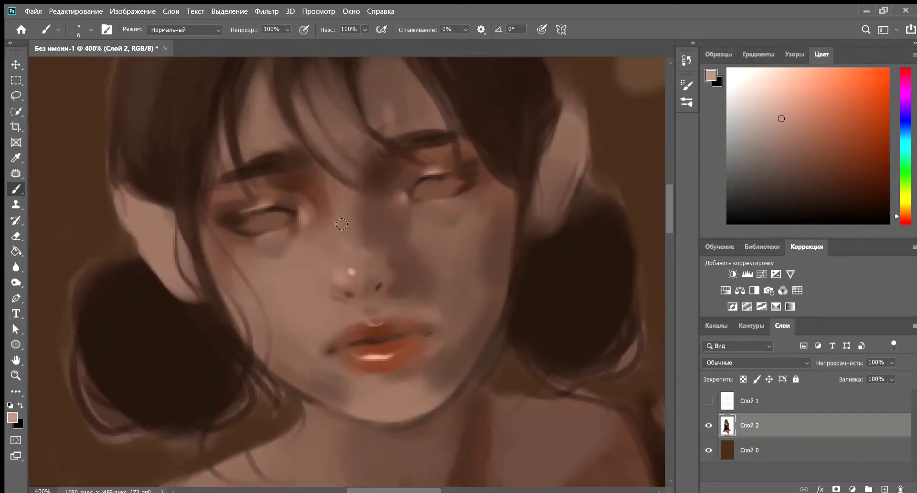
pyautogui.hotkey('ctrl', '-')
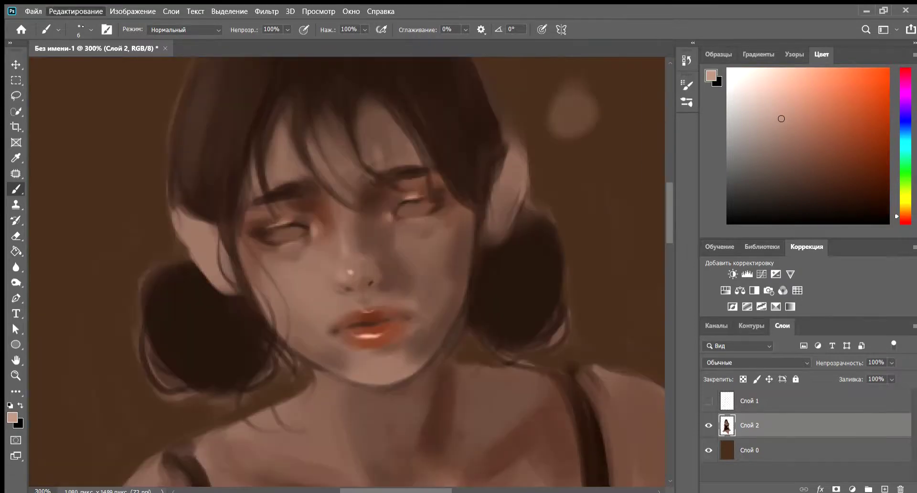
pyautogui.moveTo(269, 270); pyautogui.dragTo(249, 315)
pyautogui.moveTo(249, 248); pyautogui.dragTo(324, 366)
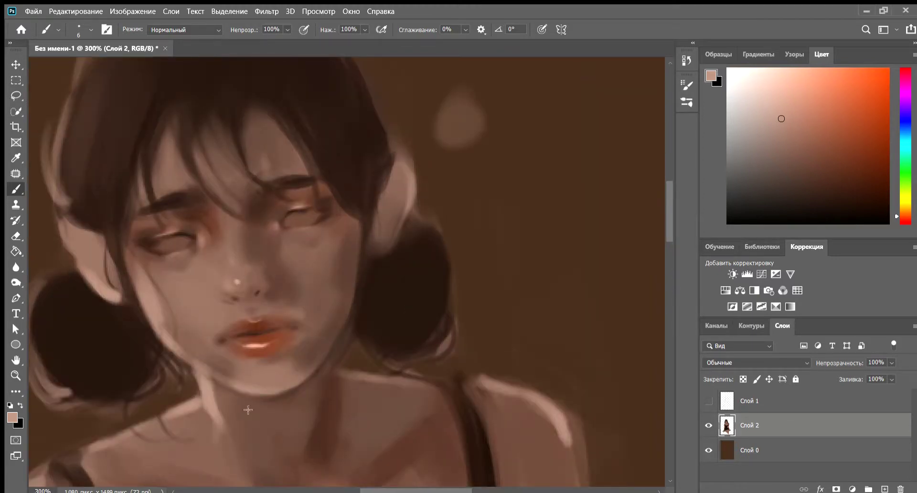
# Dab light speckles on the background beside the right shoulder, undoing and restoring the strokes
pyautogui.moveTo(642, 409); pyautogui.dragTo(618, 446)
pyautogui.hotkey('ctrl', 'z')
pyautogui.press('[')
pyautogui.press('[')
pyautogui.press('[')
pyautogui.moveTo(633, 424); pyautogui.dragTo(601, 421)
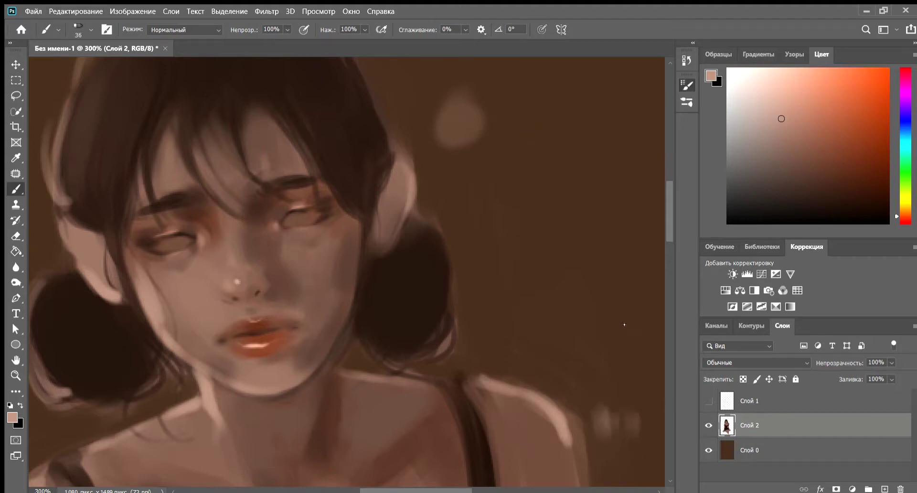
pyautogui.moveTo(626, 451); pyautogui.dragTo(649, 440)
pyautogui.moveTo(606, 403); pyautogui.dragTo(630, 413)
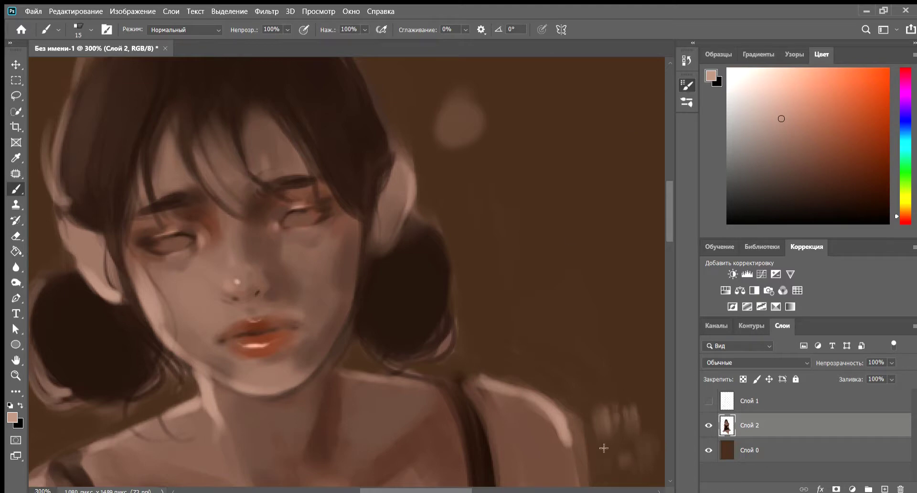
pyautogui.moveTo(602, 472); pyautogui.dragTo(626, 448)
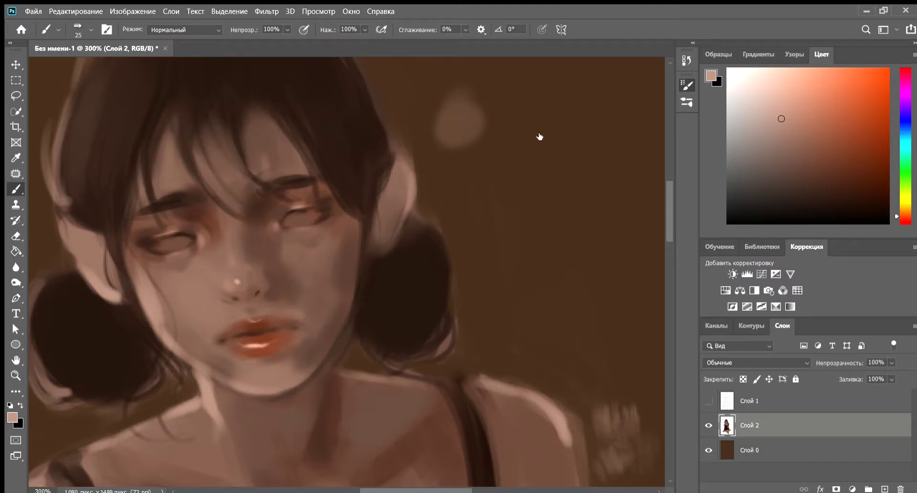
pyautogui.hotkey('ctrl', 'z')
pyautogui.hotkey('ctrl', 'z')
pyautogui.hotkey('ctrl', 'z')
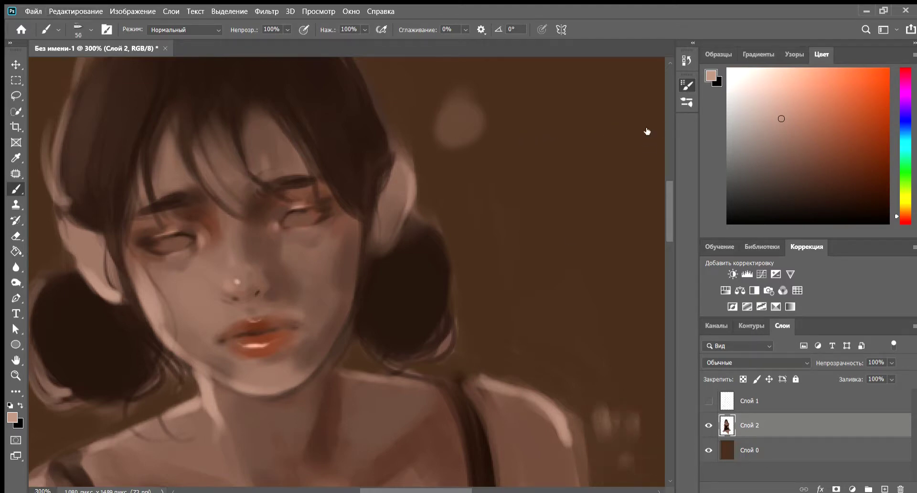
pyautogui.hotkey('ctrl', 'shift', 'z')
pyautogui.hotkey('ctrl', 'shift', 'z')
pyautogui.hotkey('ctrl', 'shift', 'z')
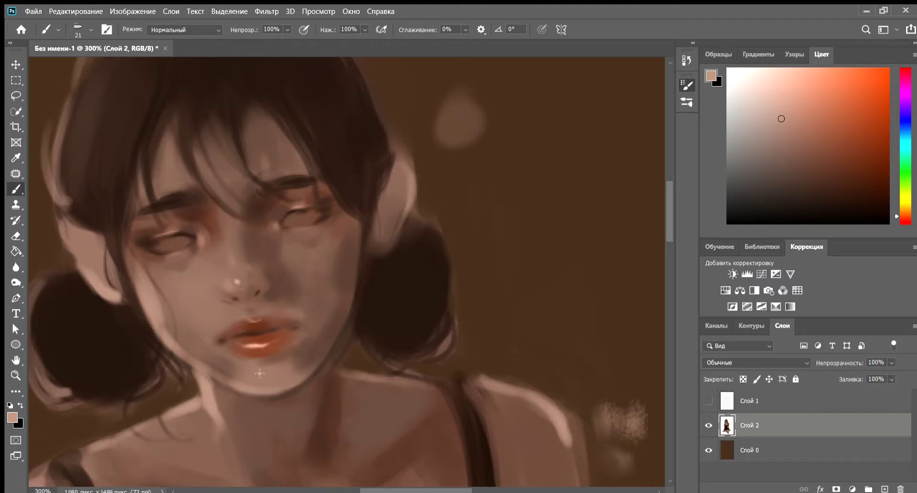
pyautogui.hotkey('ctrl', 'shift', 'z')
pyautogui.hotkey('ctrl', 'shift', 'z')
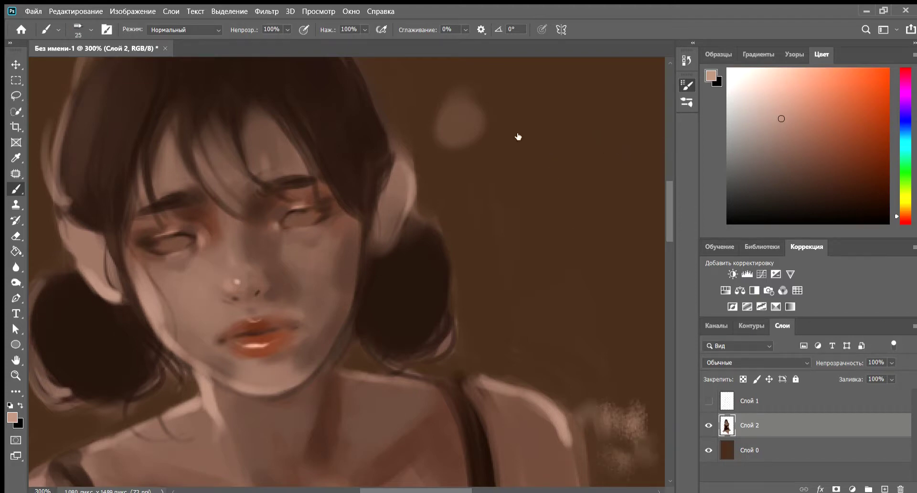
pyautogui.hotkey('ctrl', 'shift', 'z')
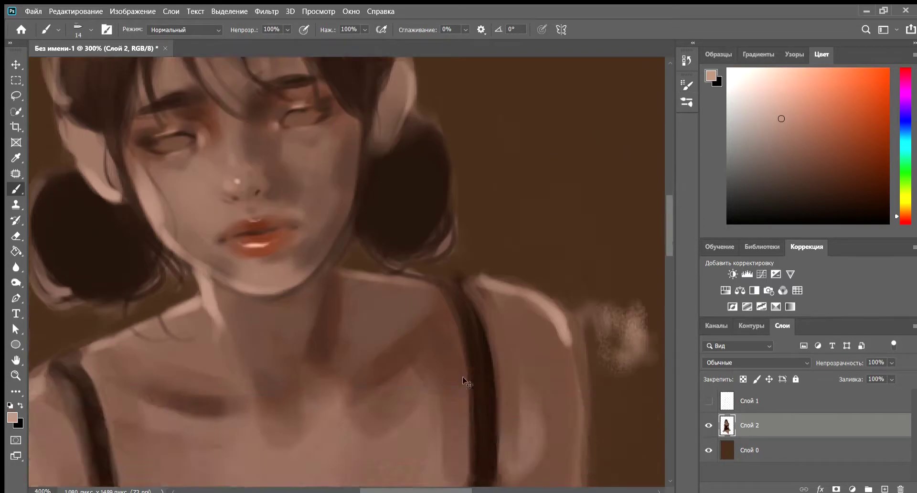
# Pick a dark brown for freckles and shrink the brush for tiny dots
pyautogui.scroll(2, 468, 382)
pyautogui.keyDown('alt'); pyautogui.click(352, 303); pyautogui.keyUp('alt')
pyautogui.keyDown('alt'); pyautogui.click(357, 219); pyautogui.keyUp('alt')
pyautogui.scroll(3, 312, 250)
pyautogui.press('[')
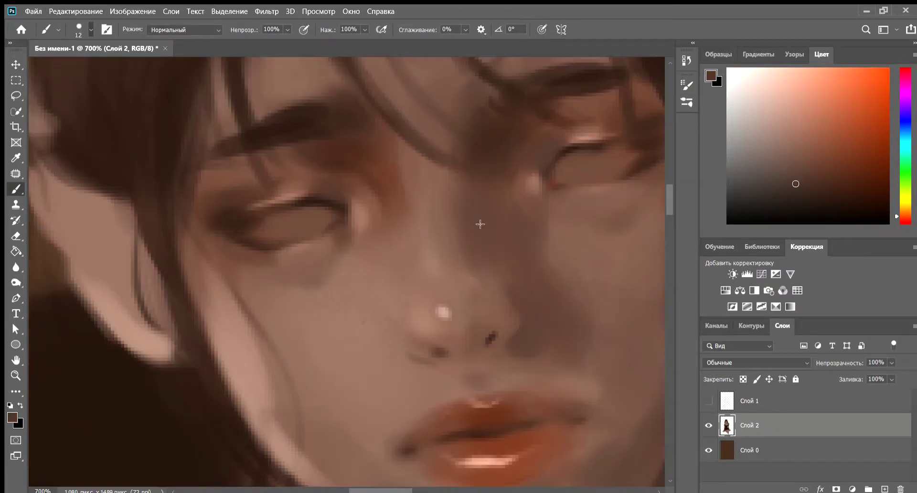
# Dot four small dark brown freckles across the cheek with a size-3 brush
pyautogui.click(325, 290)
pyautogui.click(339, 315)
pyautogui.scroll(-2, 339, 314)
pyautogui.press('[')
pyautogui.press('[')
pyautogui.press('[')
pyautogui.click(361, 305)
pyautogui.click(358, 282)
# Try white streaks and scattered speckles on the left background, then undo them
pyautogui.scroll(-1, 419, 309)
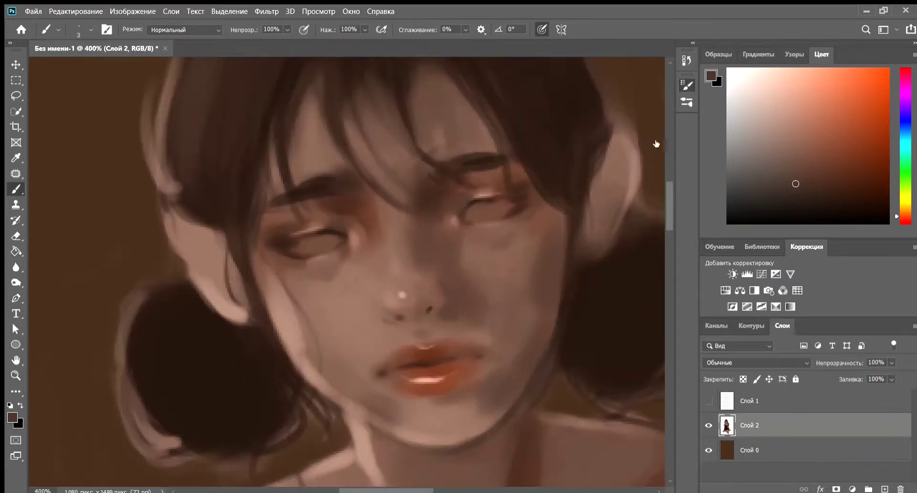
pyautogui.press('.')
pyautogui.press(']')
pyautogui.press(']')
pyautogui.press(']')
pyautogui.moveTo(105, 138)
pyautogui.mouseDown()
pyautogui.moveTo(119, 225)
pyautogui.moveTo(67, 262)
pyautogui.mouseUp()
pyautogui.moveTo(71, 72); pyautogui.dragTo(86, 177)
pyautogui.moveTo(100, 76); pyautogui.dragTo(120, 111)
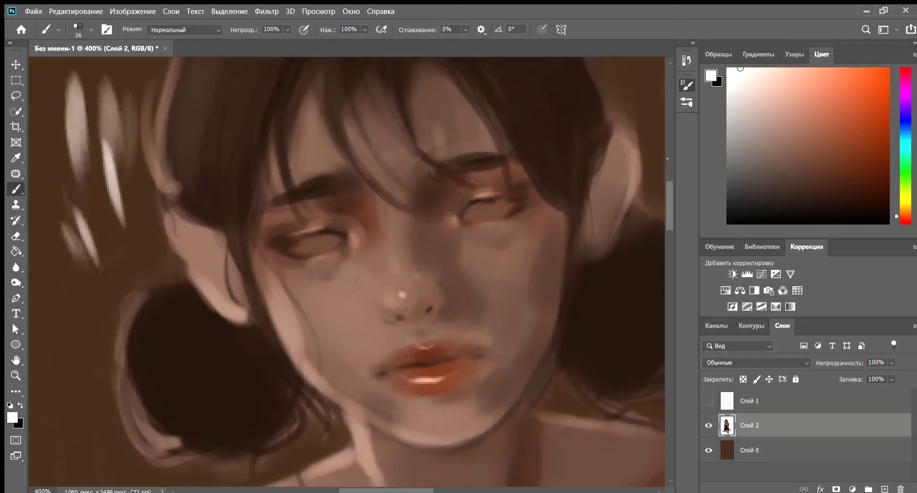
pyautogui.press(',')
pyautogui.press(',')
pyautogui.moveTo(88, 270); pyautogui.dragTo(65, 350)
pyautogui.press(',')
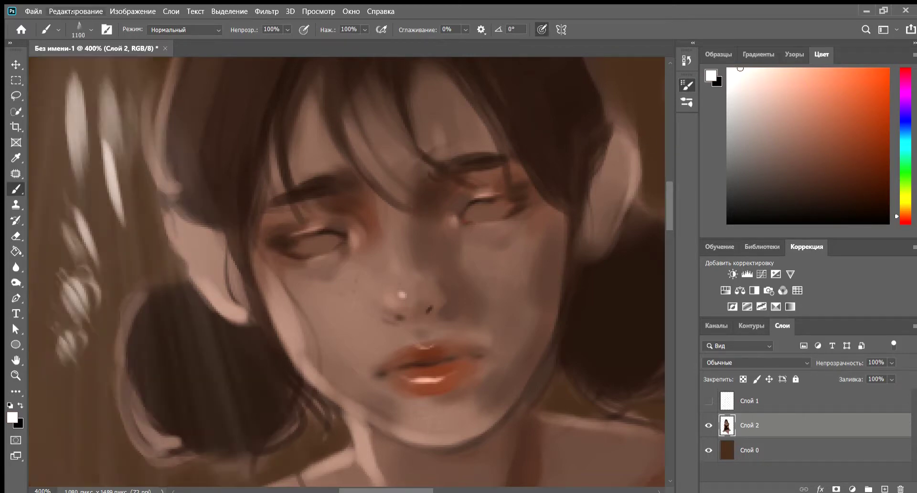
pyautogui.hotkey('ctrl', 'z')
pyautogui.hotkey('ctrl', 'z')
pyautogui.hotkey('ctrl', 'z')
pyautogui.hotkey('ctrl', 'z')
pyautogui.hotkey('ctrl', 'z')
# Test light hatching, squiggles and speckles on the left background with a 15 px brush
pyautogui.press(',')
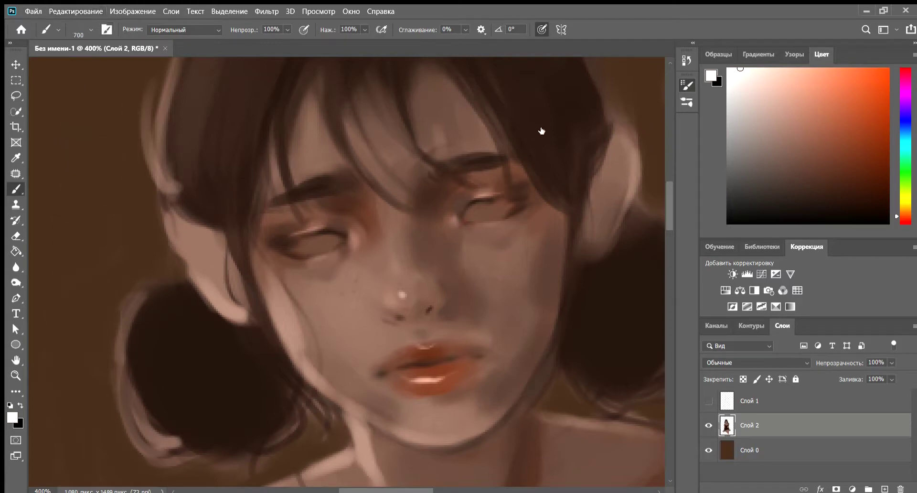
pyautogui.moveTo(72, 127); pyautogui.dragTo(117, 231)
pyautogui.press(',')
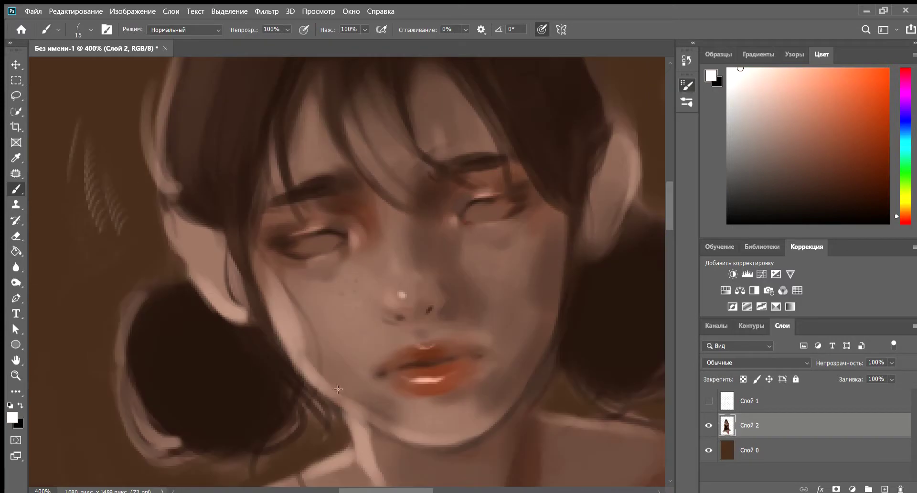
pyautogui.moveTo(338, 389); pyautogui.dragTo(512, 127)
pyautogui.press(',')
pyautogui.press(',')
pyautogui.moveTo(71, 315)
pyautogui.mouseDown()
pyautogui.moveTo(68, 366)
pyautogui.moveTo(71, 138)
pyautogui.mouseUp()
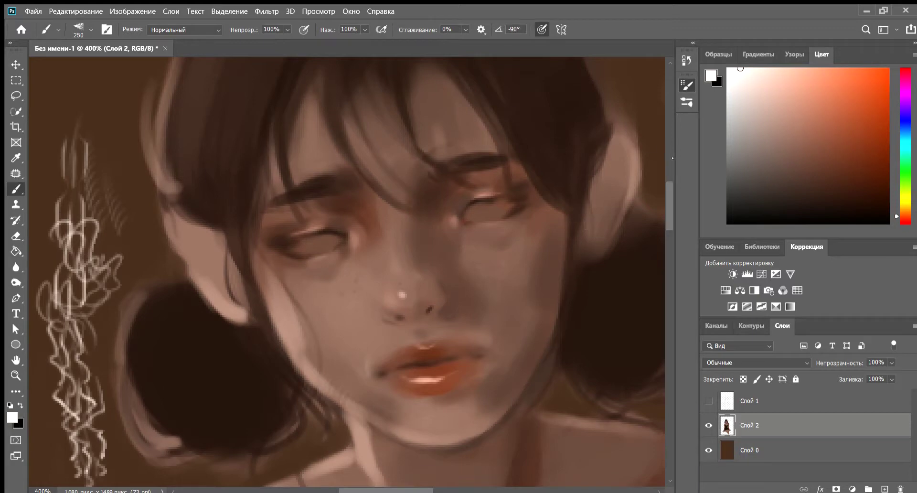
pyautogui.moveTo(138, 98); pyautogui.dragTo(115, 175)
# Undo the squiggles and erase the leftover light blob and speckles on the right background
pyautogui.hotkey('ctrl', '-')
pyautogui.hotkey('ctrl', '-')
pyautogui.hotkey('ctrl', 'z')
pyautogui.hotkey('ctrl', 'z')
pyautogui.press('e')
pyautogui.moveTo(508, 159); pyautogui.dragTo(537, 191)
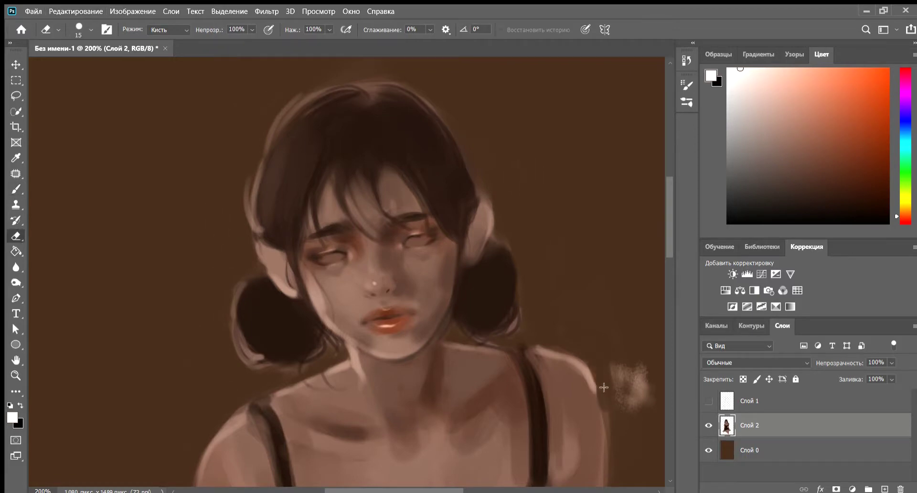
pyautogui.moveTo(589, 365); pyautogui.dragTo(652, 420)
pyautogui.hotkey('ctrl', '+')
# Return to the brush and zoom out from the face close-up, repositioning the view
pyautogui.press('b')
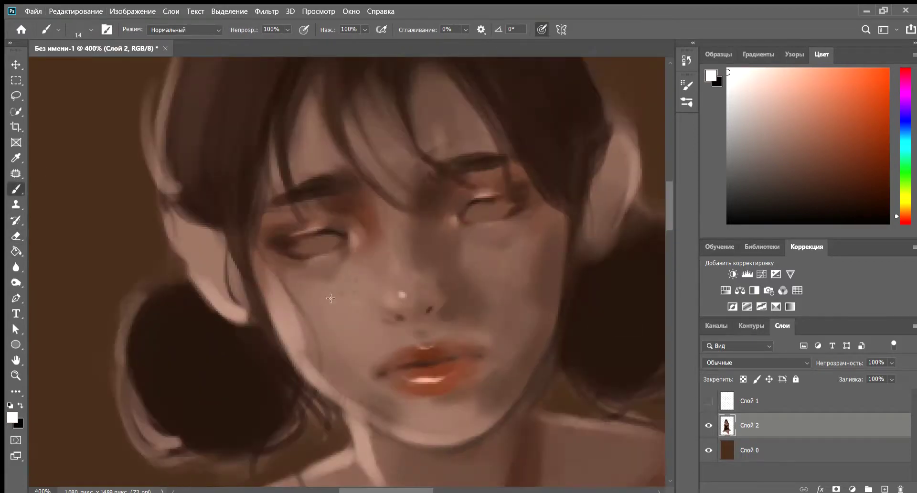
pyautogui.scroll(-2, 349, 299)
pyautogui.scroll(2, 292, 349)
pyautogui.scroll(-1, 328, 347)
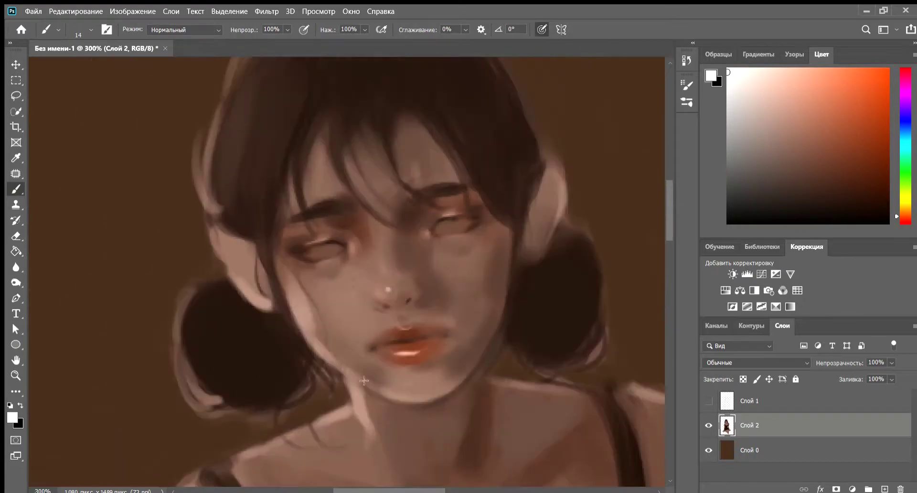
pyautogui.hotkey('ctrl', '+')
pyautogui.hotkey('ctrl', '+')
pyautogui.hotkey('ctrl', '-')
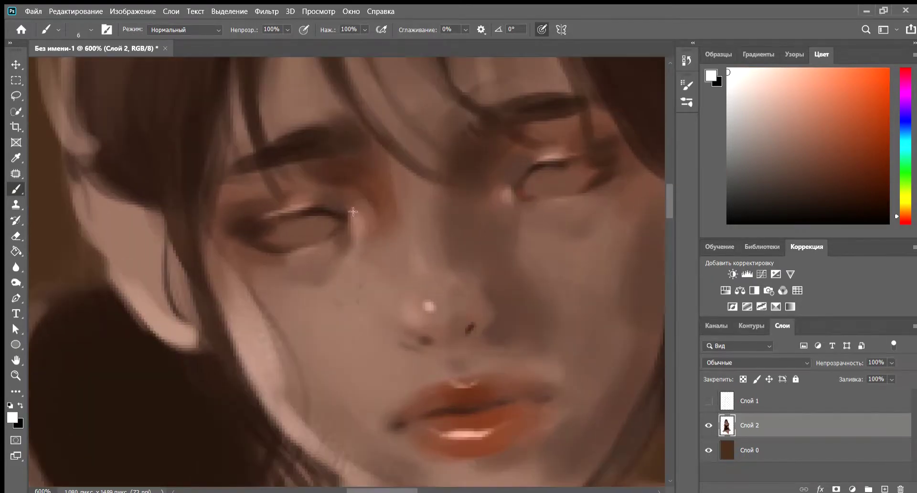
pyautogui.hotkey('ctrl', '-')
pyautogui.moveTo(118, 185); pyautogui.dragTo(85, 173)
# Enlarge the brush to 17 and sample a skin pink from the face
pyautogui.press(']')
pyautogui.press(']')
pyautogui.press(']')
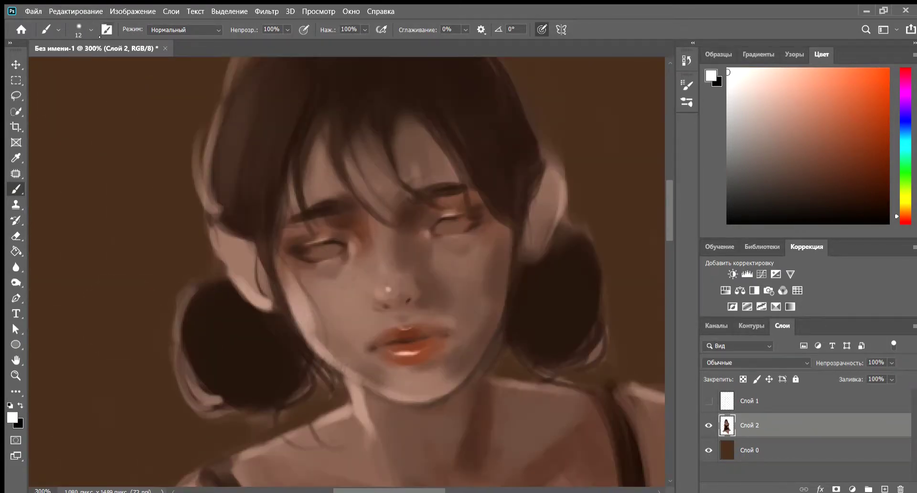
pyautogui.hotkey('ctrl', '+')
pyautogui.hotkey('ctrl', '+')
pyautogui.hotkey('ctrl', '-')
pyautogui.hotkey('ctrl', '-')
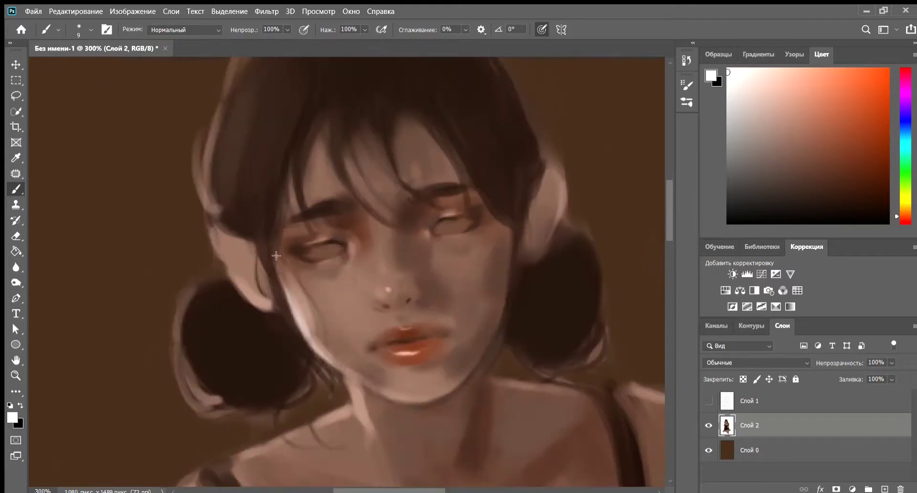
pyautogui.press(']')
pyautogui.press(']')
pyautogui.keyDown('alt'); pyautogui.click(303, 323); pyautogui.keyUp('alt')
pyautogui.hotkey('ctrl', '-')
pyautogui.hotkey('ctrl', '+')
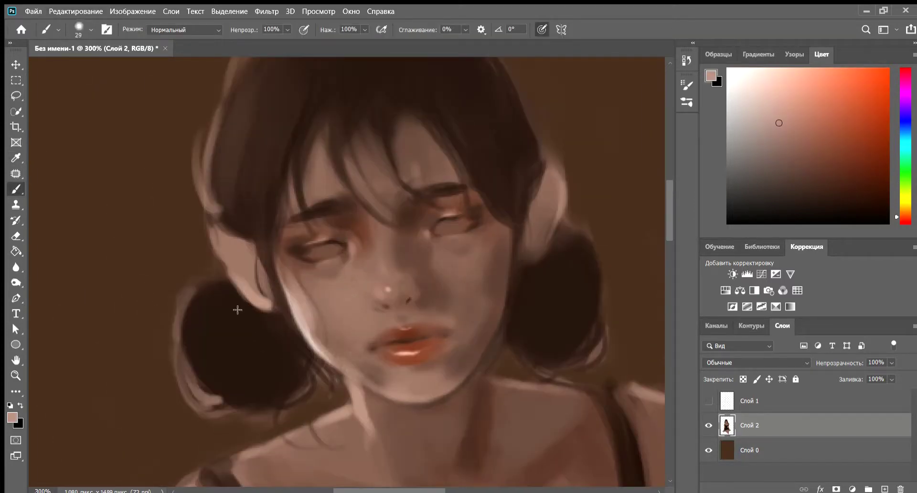
# Erase along the left hair and cheek edge, then pick a dark brown from the hair
pyautogui.press('e')
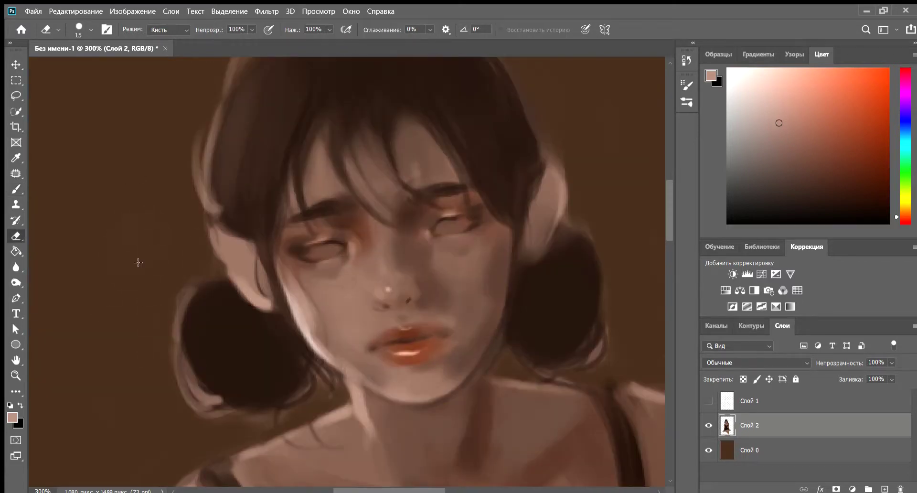
pyautogui.moveTo(315, 357)
pyautogui.mouseDown()
pyautogui.moveTo(335, 378)
pyautogui.moveTo(295, 325)
pyautogui.mouseUp()
pyautogui.press('b')
pyautogui.keyDown('alt'); pyautogui.click(306, 344); pyautogui.keyUp('alt')
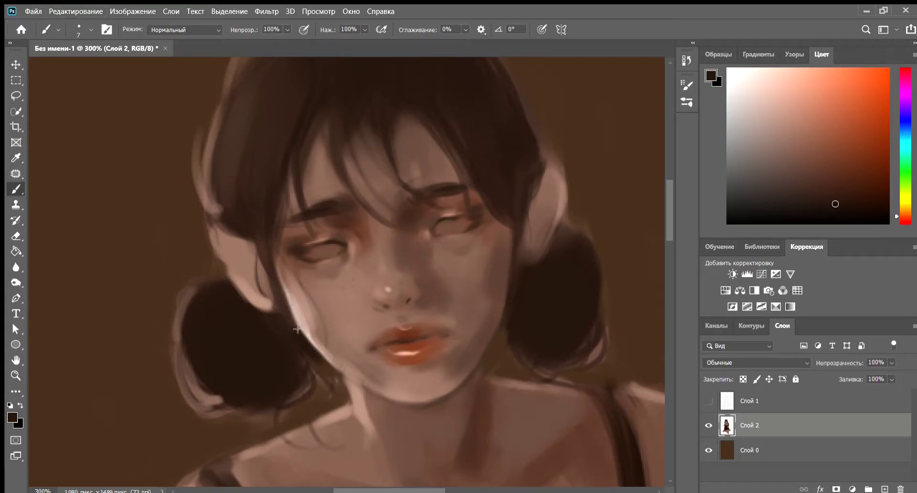
pyautogui.scroll(-2, 518, 284)
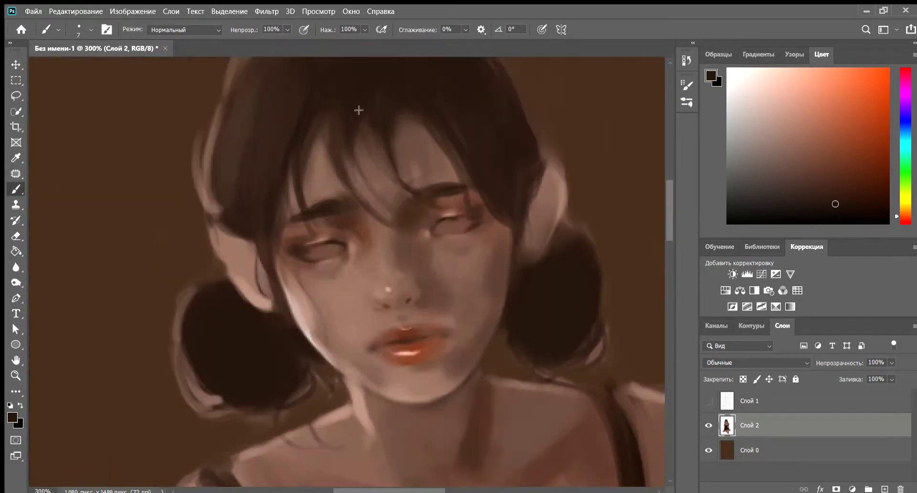
pyautogui.scroll(-2, 377, 277)
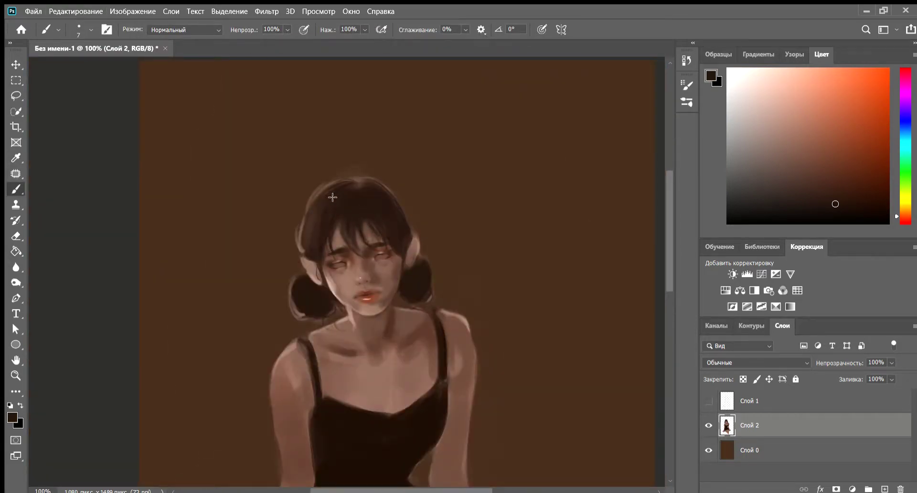
# Sample a skin tone, pick a saturated red, and paint a reddish stroke on the left shoulder
pyautogui.hotkey('ctrl', '+')
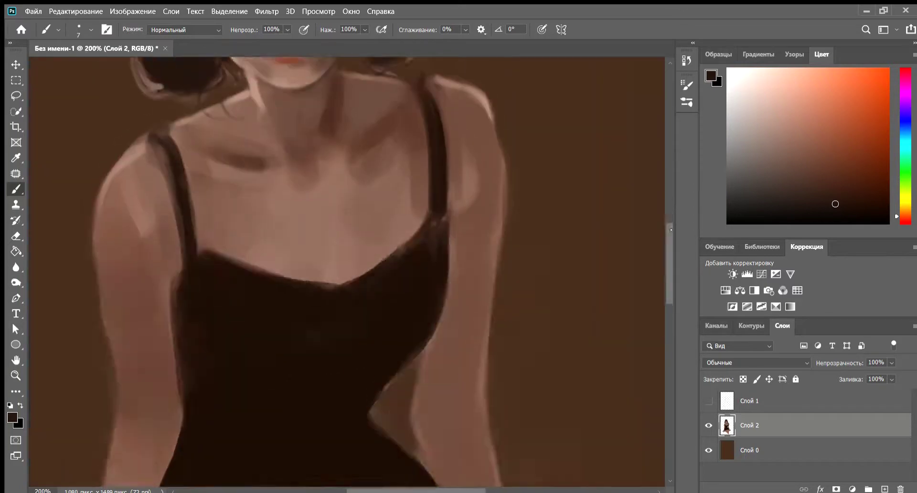
pyautogui.hotkey('ctrl', '+')
pyautogui.hotkey('ctrl', '-')
pyautogui.hotkey('ctrl', '-')
pyautogui.hotkey('ctrl', '-')
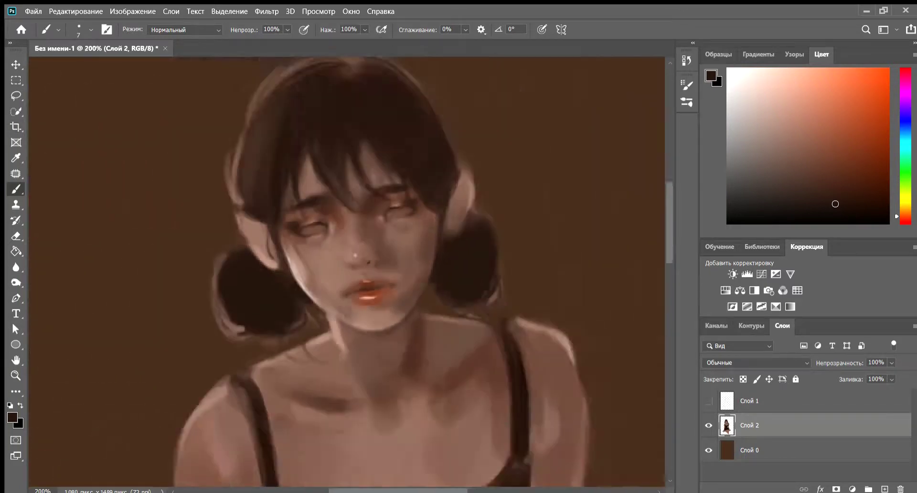
pyautogui.hotkey('ctrl', '-')
pyautogui.hotkey('ctrl', '-')
pyautogui.hotkey('ctrl', '+')
pyautogui.hotkey('ctrl', '+')
pyautogui.hotkey('ctrl', '-')
pyautogui.keyDown('alt'); pyautogui.click(234, 229); pyautogui.keyUp('alt')
pyautogui.hotkey('ctrl', '-')
pyautogui.click(829, 136)
pyautogui.click(844, 159)
pyautogui.moveTo(268, 248); pyautogui.dragTo(277, 267)
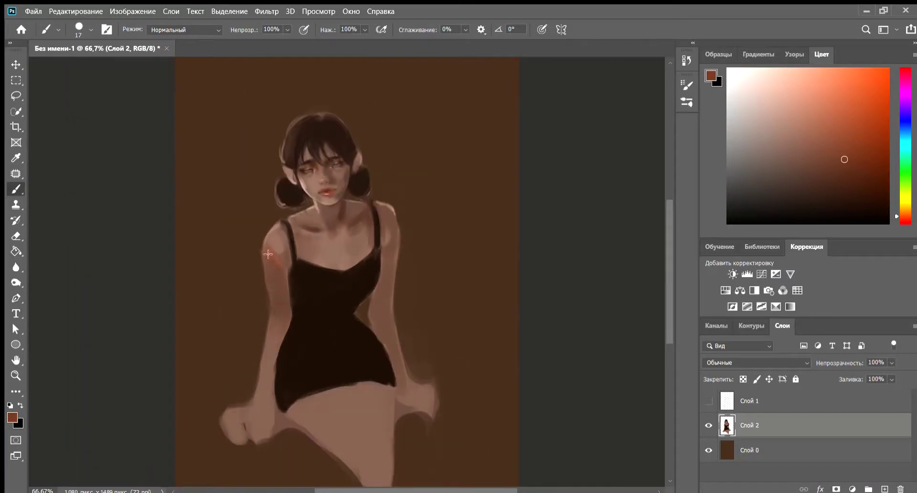
# Paint dark shading down the left arm, then pick a darker brown and a lighter skin tone
pyautogui.hotkey('ctrl', '+')
pyautogui.press(']')
pyautogui.moveTo(226, 258)
pyautogui.mouseDown()
pyautogui.moveTo(253, 300)
pyautogui.moveTo(235, 324)
pyautogui.mouseUp()
pyautogui.keyDown('alt'); pyautogui.click(246, 330); pyautogui.keyUp('alt')
pyautogui.hotkey('ctrl', '-')
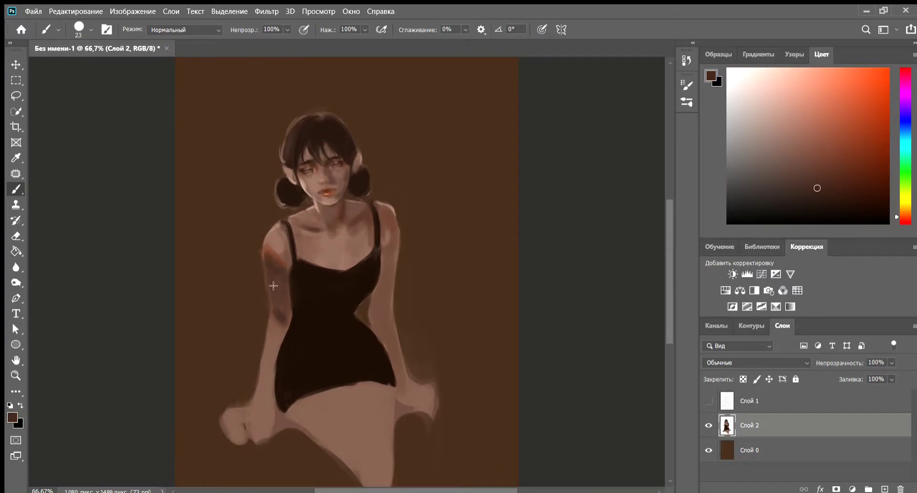
pyautogui.hotkey('ctrl', '+')
pyautogui.hotkey('ctrl', '+')
pyautogui.keyDown('alt'); pyautogui.click(120, 206); pyautogui.keyUp('alt')
pyautogui.hotkey('ctrl', '-')
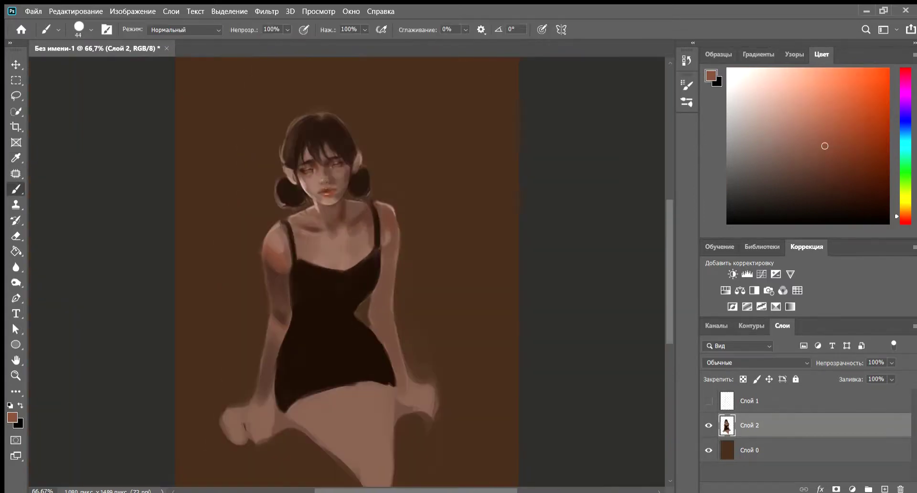
pyautogui.hotkey('ctrl', '+')
pyautogui.scroll(3, 98, 209)
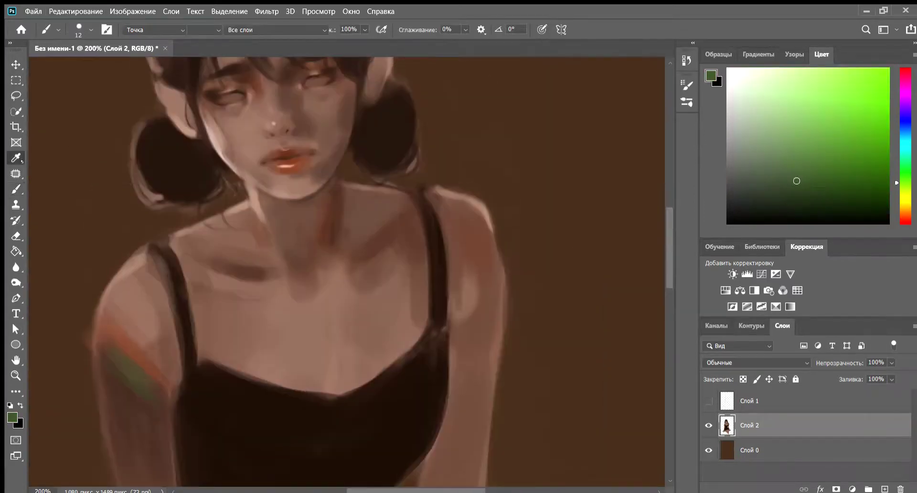
# Sample a skin tone and use the Eraser to clear the coloured test strokes from the arm
pyautogui.keyDown('alt'); pyautogui.click(314, 300); pyautogui.keyUp('alt')
pyautogui.hotkey('ctrl', '-')
pyautogui.hotkey('ctrl', '+')
pyautogui.hotkey('ctrl', '-')
pyautogui.hotkey('ctrl', '+')
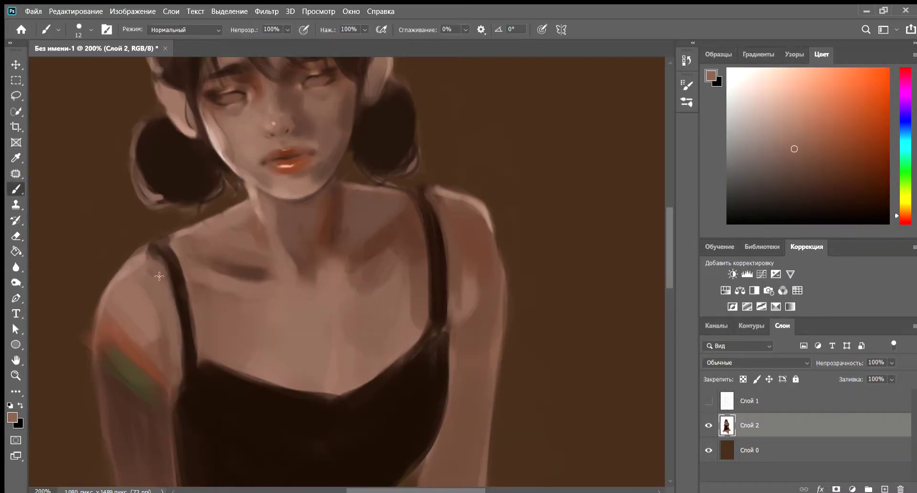
pyautogui.press('e')
pyautogui.hotkey('ctrl', '-')
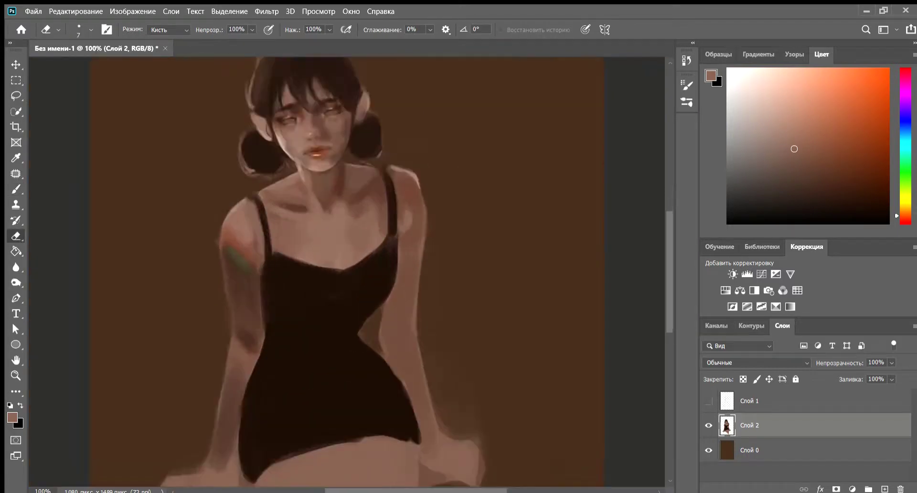
pyautogui.hotkey('ctrl', '+')
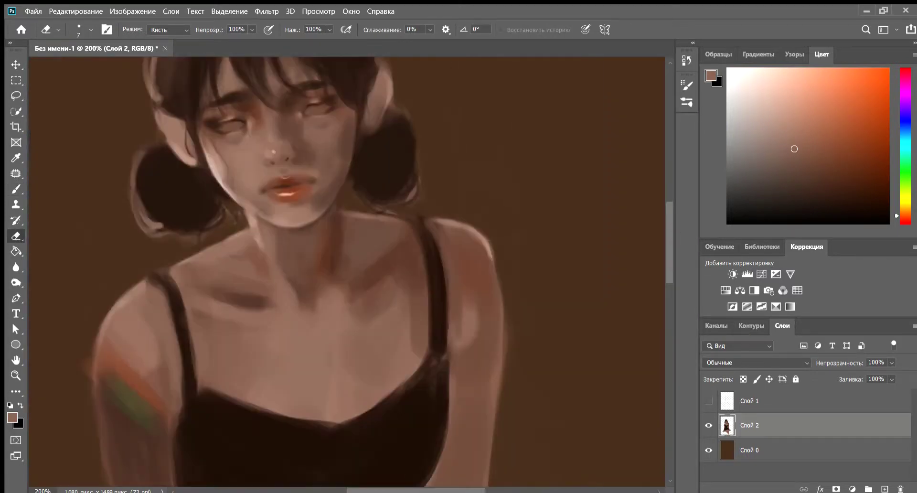
pyautogui.hotkey('ctrl', '-')
pyautogui.hotkey('ctrl', '+')
# Switch back to the brush, enlarge it, and choose a lighter skin tone
pyautogui.press('b')
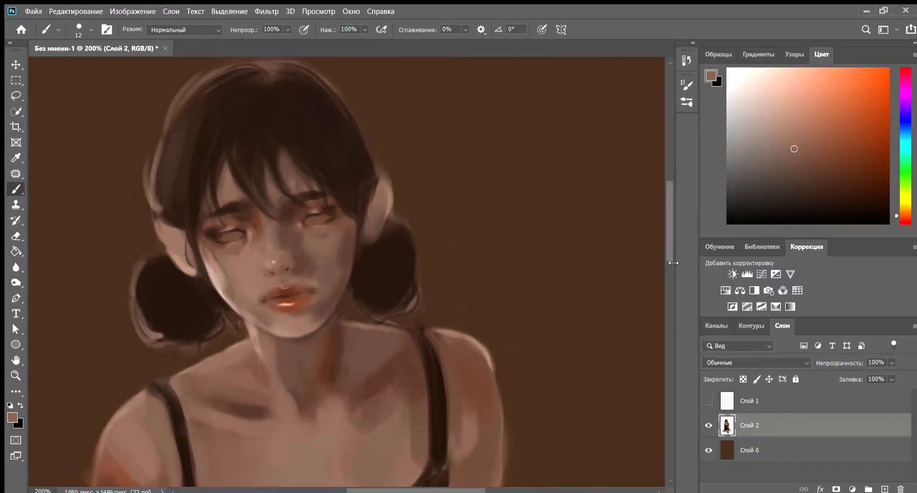
pyautogui.hotkey('ctrl', '-')
pyautogui.hotkey('ctrl', '+')
pyautogui.press(']')
pyautogui.press(']')
pyautogui.press(']')
pyautogui.hotkey('ctrl', '-')
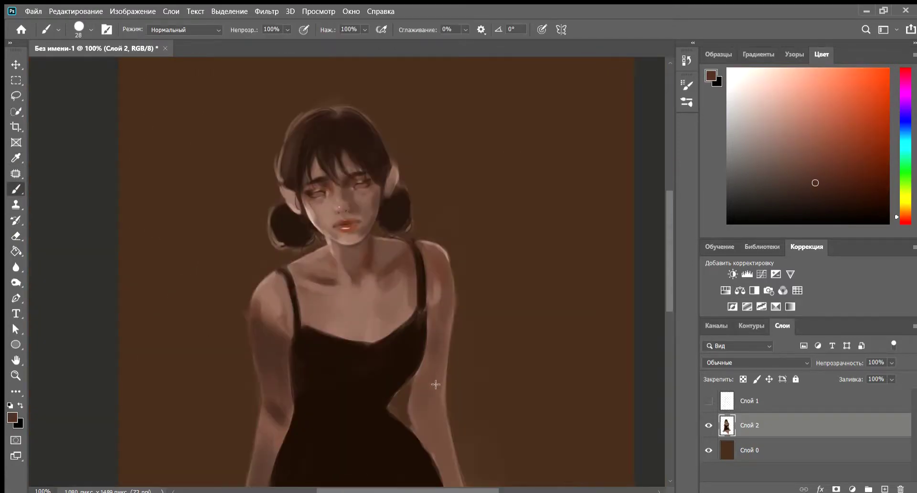
pyautogui.hotkey('ctrl', '+')
pyautogui.hotkey('ctrl', '-')
pyautogui.keyDown('alt'); pyautogui.click(345, 310); pyautogui.keyUp('alt')
pyautogui.hotkey('ctrl', '+')
# Sample the chest skin colour and shrink the brush for fine edge work
pyautogui.keyDown('alt'); pyautogui.click(292, 259); pyautogui.keyUp('alt')
pyautogui.press('[')
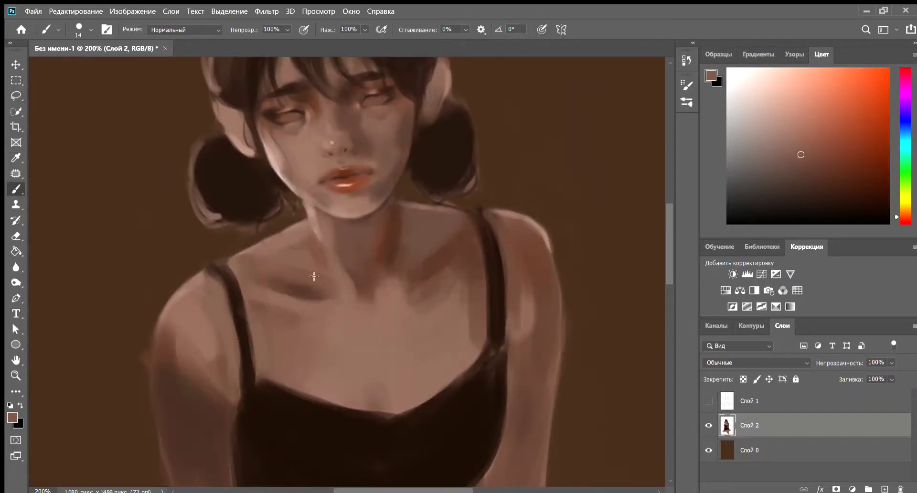
pyautogui.hotkey('ctrl', '+')
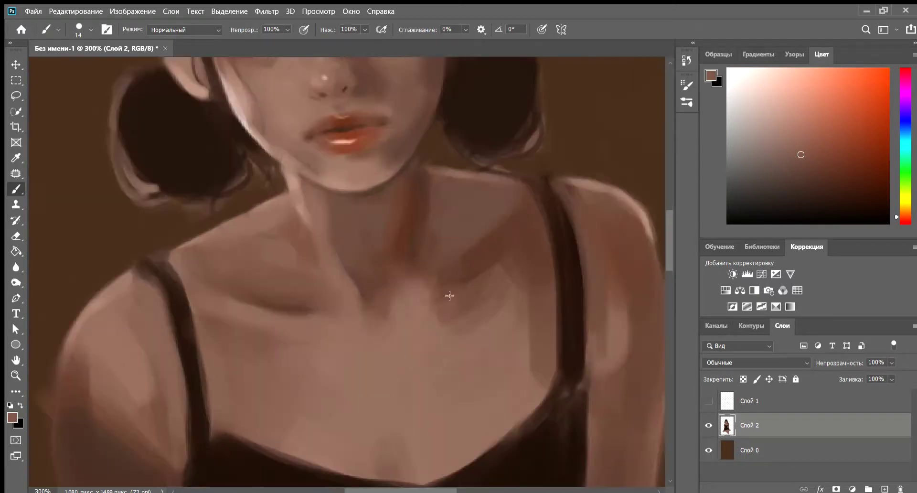
pyautogui.hotkey('ctrl', '-')
pyautogui.hotkey('ctrl', '-')
pyautogui.hotkey('ctrl', '+')
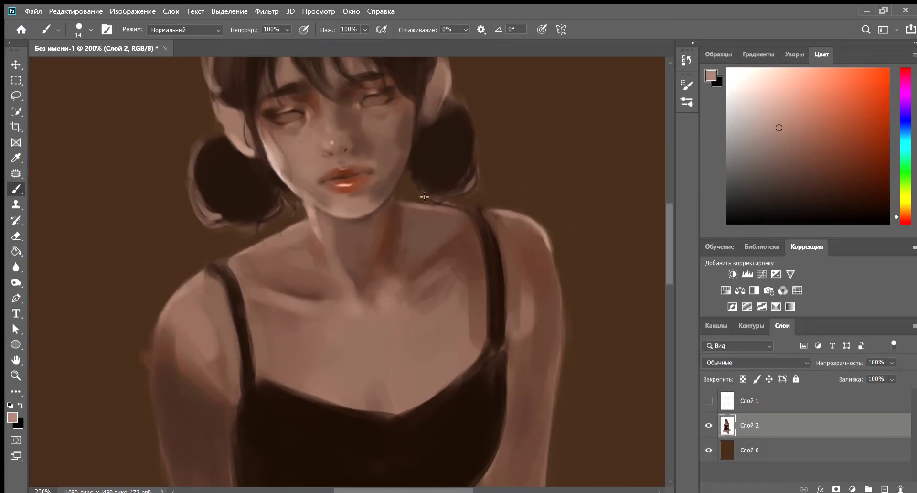
pyautogui.press('[')
pyautogui.press('[')
pyautogui.press('[')
# Paint thin light pink highlights along the neck edge and down the shoulder edge
pyautogui.keyDown('alt'); pyautogui.click(259, 247); pyautogui.keyUp('alt')
pyautogui.moveTo(264, 240); pyautogui.dragTo(308, 216)
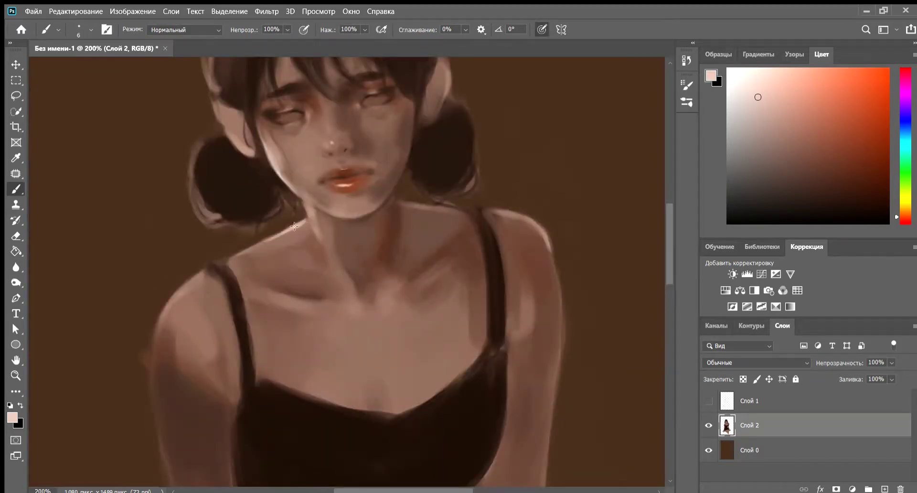
pyautogui.moveTo(208, 271); pyautogui.dragTo(224, 257)
pyautogui.moveTo(184, 285); pyautogui.dragTo(162, 315)
# Make the brush tiny and sample the dark brown background colour
pyautogui.press('[')
pyautogui.press('[')
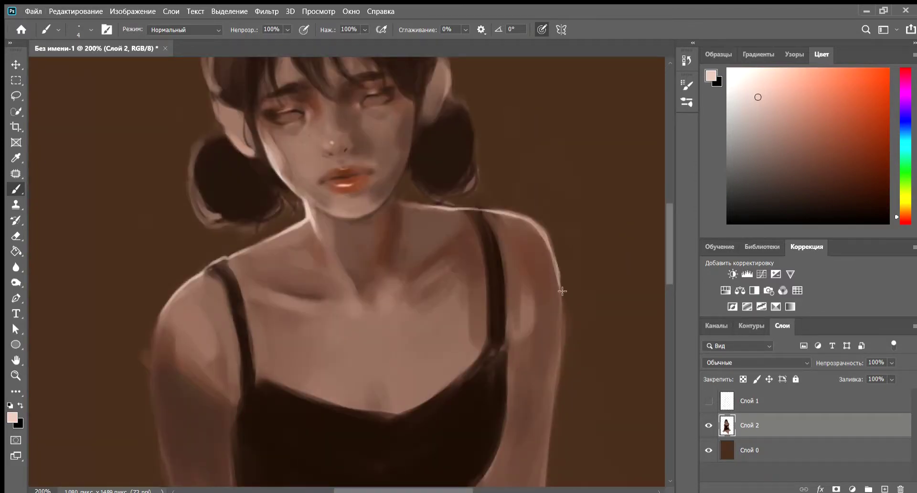
pyautogui.hotkey('ctrl', '-')
pyautogui.press('i')
pyautogui.click(147, 147)
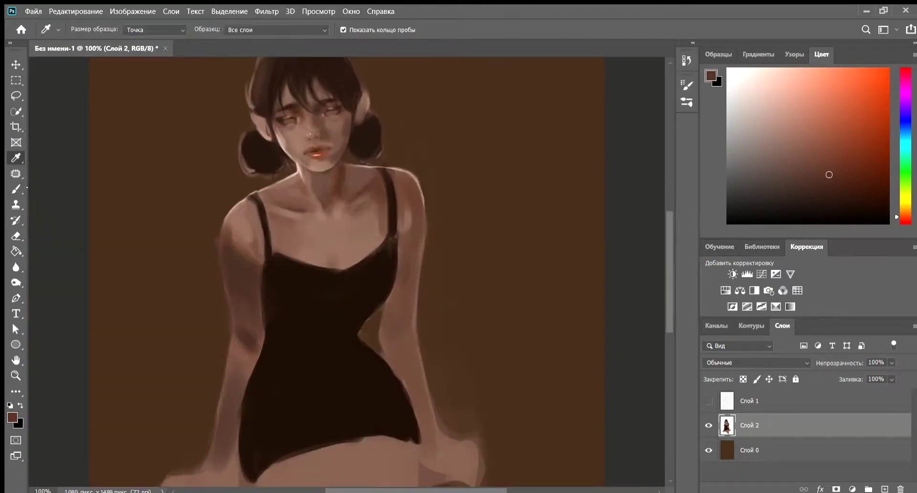
# Return to the brush, enlarge it, and sample a lighter skin tone from the chest
pyautogui.hotkey('ctrl', '+')
pyautogui.scroll(5, 651, 214)
pyautogui.press('b')
pyautogui.keyDown('alt'); pyautogui.click(302, 313); pyautogui.keyUp('alt')
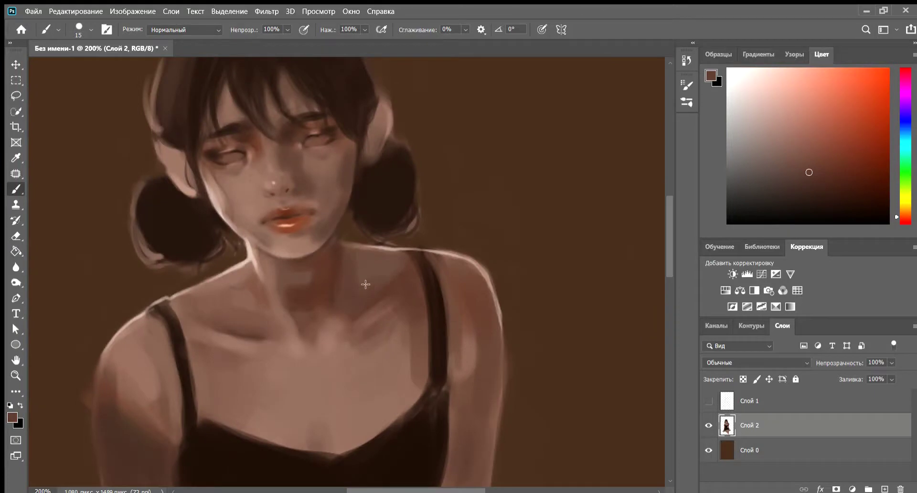
pyautogui.hotkey('ctrl', '-')
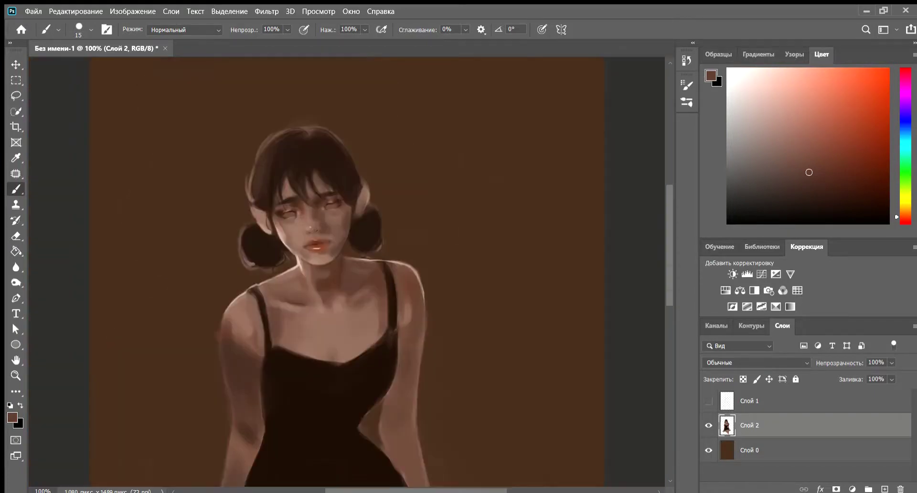
pyautogui.hotkey('ctrl', '+')
pyautogui.press(']')
pyautogui.press(']')
pyautogui.keyDown('alt'); pyautogui.click(286, 325); pyautogui.keyUp('alt')
# Choose a slightly lighter skin tone and reduce the brush size a little
pyautogui.hotkey('ctrl', '-')
pyautogui.hotkey('ctrl', '+')
pyautogui.keyDown('alt'); pyautogui.click(382, 382); pyautogui.keyUp('alt')
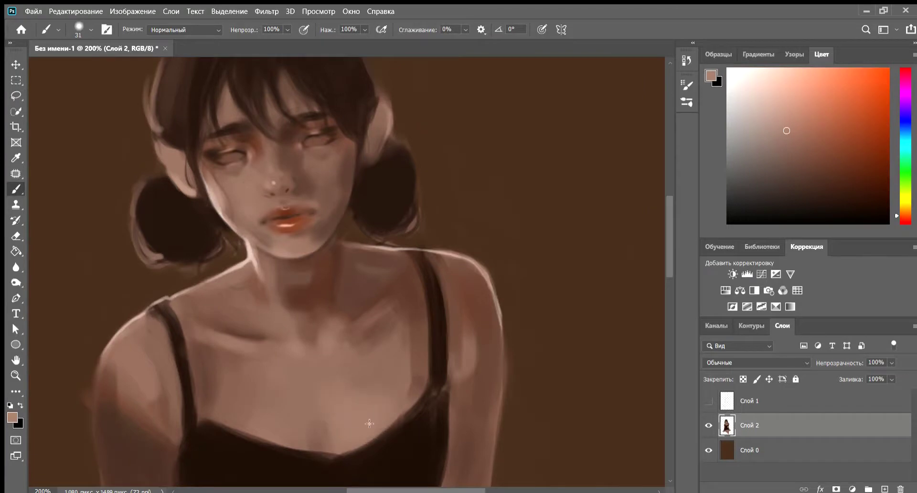
pyautogui.hotkey('ctrl', '-')
pyautogui.hotkey('ctrl', '-')
pyautogui.hotkey('ctrl', '+')
pyautogui.hotkey('ctrl', '+')
pyautogui.press('[')
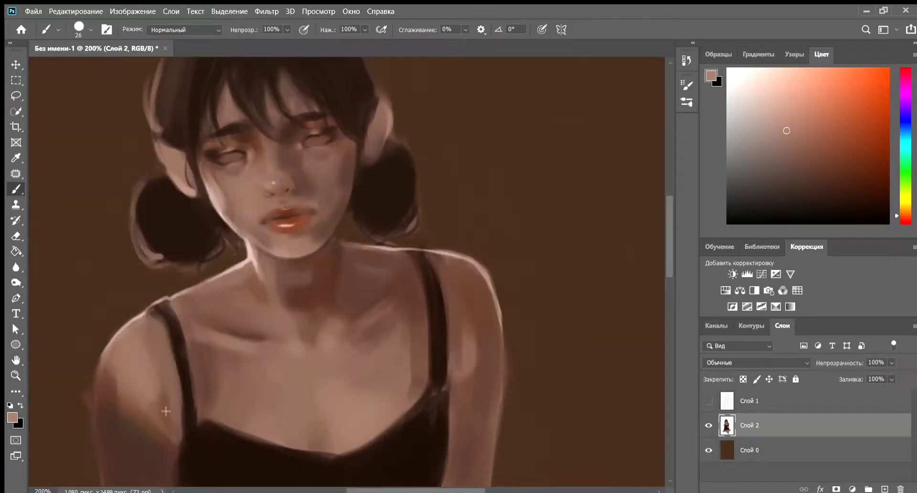
pyautogui.hotkey('ctrl', '-')
pyautogui.hotkey('ctrl', '-')
pyautogui.hotkey('ctrl', '-')
pyautogui.hotkey('ctrl', '+')
pyautogui.hotkey('ctrl', '+')
pyautogui.hotkey('ctrl', '+')
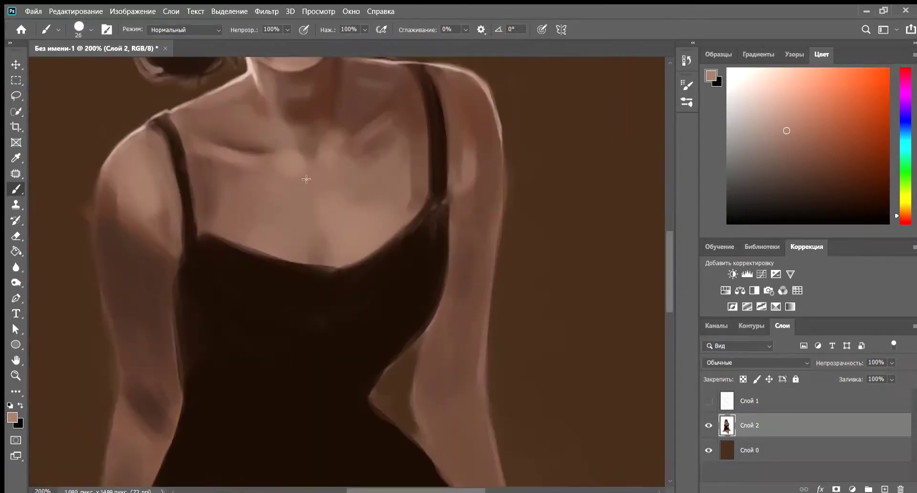
pyautogui.hotkey('ctrl', '-')
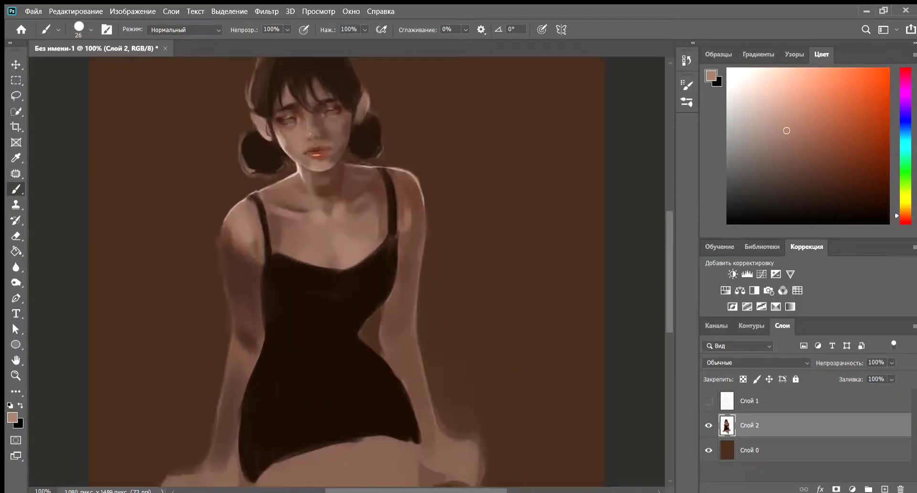
pyautogui.hotkey('ctrl', '+')
# Paint a dark red-brown shadow on the left shoulder and deepen it with another shade
pyautogui.keyDown('alt'); pyautogui.click(250, 225); pyautogui.keyUp('alt')
pyautogui.moveTo(250, 225); pyautogui.dragTo(266, 259)
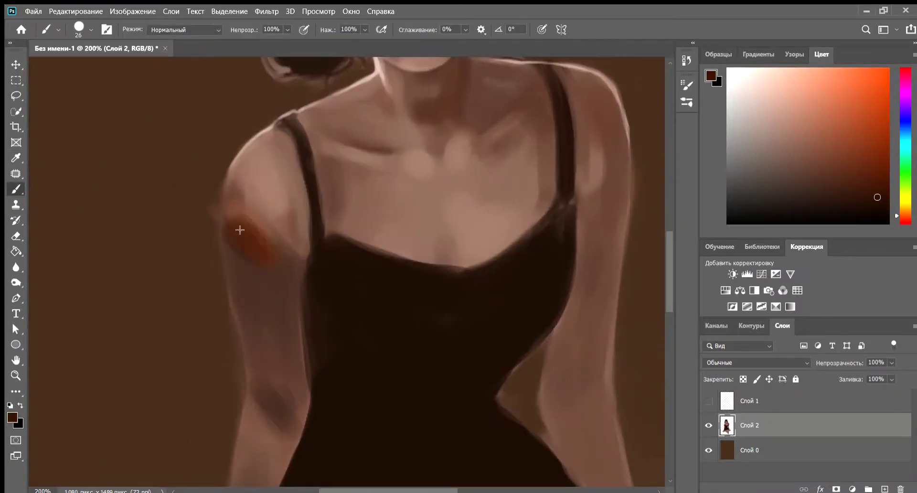
pyautogui.keyDown('alt'); pyautogui.click(213, 245); pyautogui.keyUp('alt')
pyautogui.moveTo(234, 215); pyautogui.dragTo(225, 188)
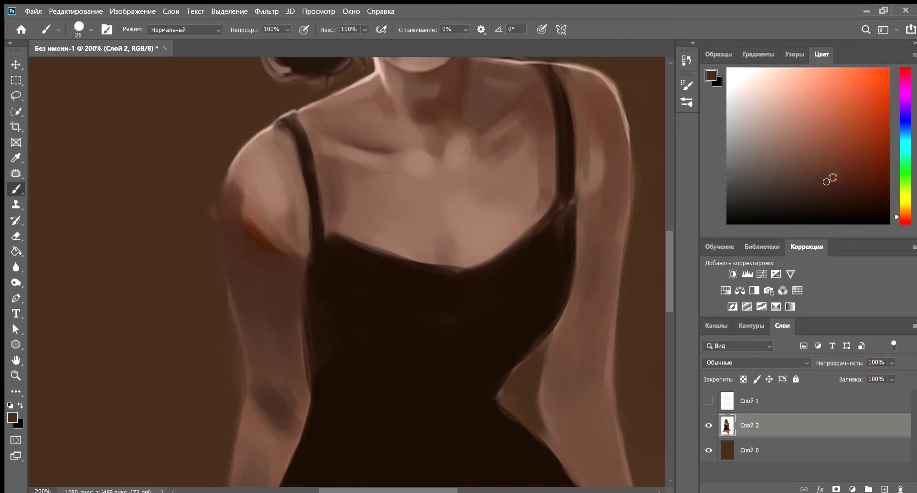
# Paint over the red shoulder stroke with a lighter brown skin tone and blend the shading
pyautogui.keyDown('alt'); pyautogui.click(213, 182); pyautogui.keyUp('alt')
pyautogui.press(']')
pyautogui.press(']')
pyautogui.press(']')
pyautogui.moveTo(234, 189)
pyautogui.mouseDown()
pyautogui.moveTo(273, 245)
pyautogui.moveTo(258, 239)
pyautogui.mouseUp()
pyautogui.hotkey('ctrl', '0')
pyautogui.hotkey('ctrl', '+')
pyautogui.hotkey('ctrl', '+')
pyautogui.moveTo(229, 210); pyautogui.dragTo(266, 262)
pyautogui.hotkey('ctrl', '0')
pyautogui.hotkey('ctrl', '+')
pyautogui.hotkey('ctrl', '-')
pyautogui.hotkey('ctrl', '+')
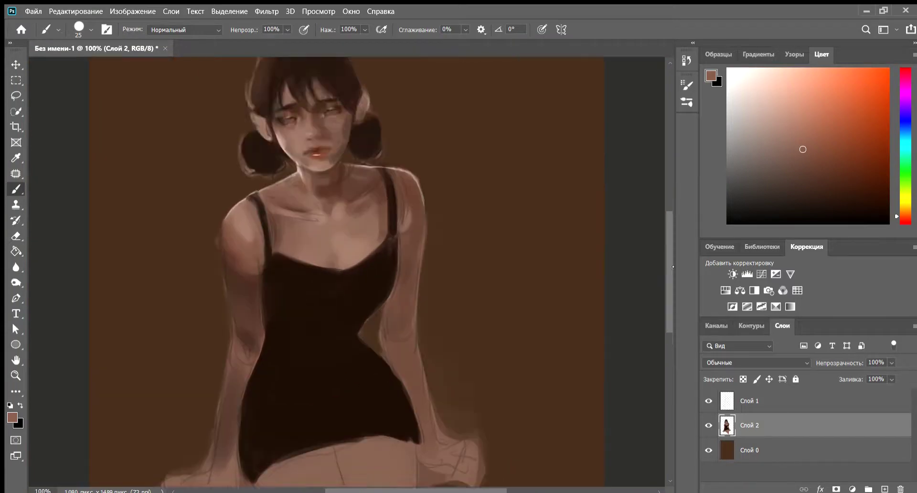
# Show the Слой 1 sketch and paint broad dark shading over the lower torso and leg
pyautogui.keyDown('alt'); pyautogui.click(342, 355); pyautogui.keyUp('alt')
pyautogui.press(']')
pyautogui.press(']')
pyautogui.press(']')
pyautogui.moveTo(359, 384)
pyautogui.mouseDown()
pyautogui.moveTo(323, 388)
pyautogui.moveTo(362, 453)
pyautogui.mouseUp()
pyautogui.moveTo(363, 458); pyautogui.dragTo(406, 364)
# With a smaller brush, pick a slightly different shade and darken the shading along the inner thigh
pyautogui.hotkey('ctrl', '+')
pyautogui.press('[')
pyautogui.press('[')
pyautogui.hotkey('ctrl', '0')
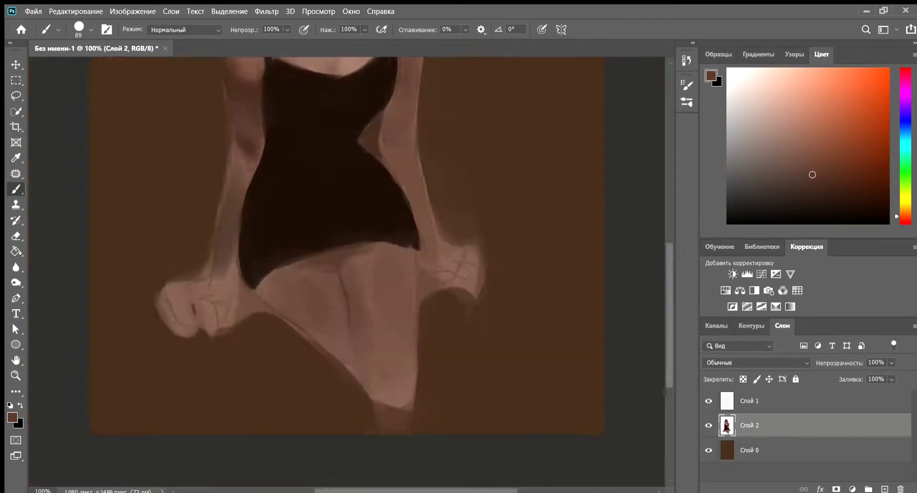
pyautogui.hotkey('ctrl', '+')
pyautogui.hotkey('ctrl', '+')
pyautogui.scroll(2, 108, 191)
pyautogui.press('e')
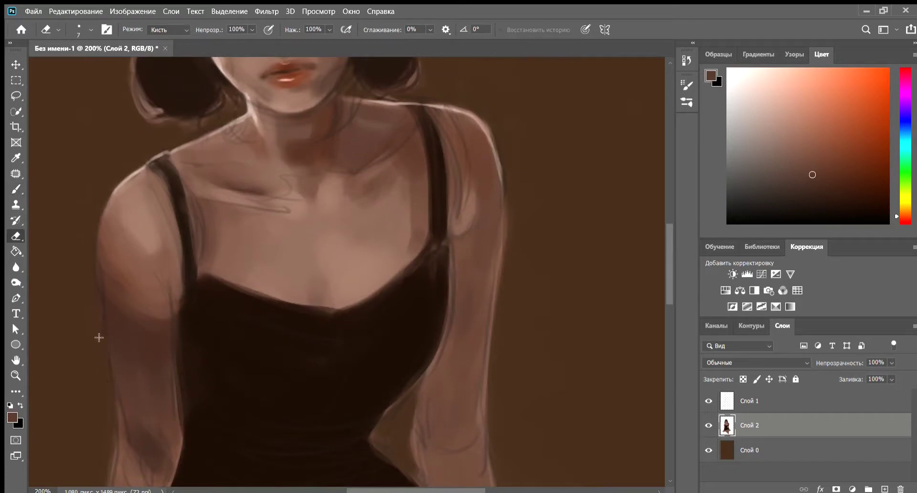
pyautogui.press('b')
pyautogui.hotkey('ctrl', '-')
pyautogui.hotkey('ctrl', '-')
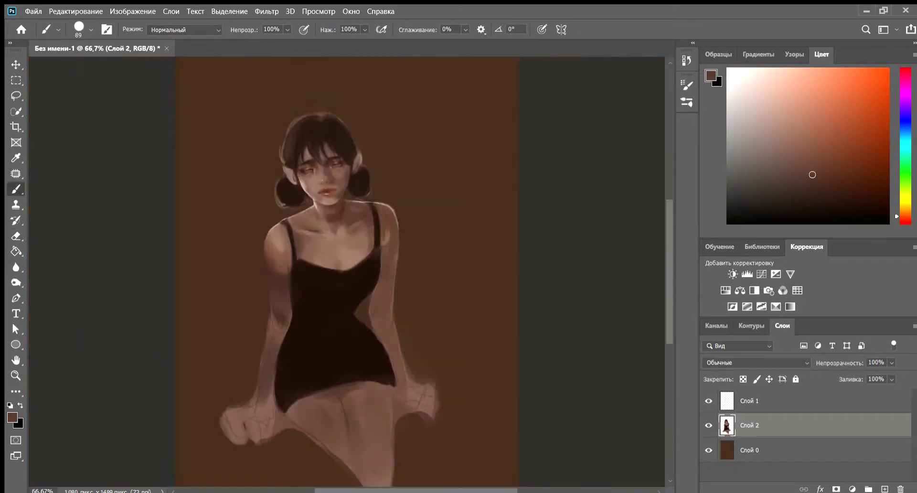
pyautogui.hotkey('ctrl', '+')
pyautogui.hotkey('ctrl', '+')
pyautogui.hotkey('ctrl', '+')
pyautogui.hotkey('ctrl', '-')
pyautogui.hotkey('ctrl', '-')
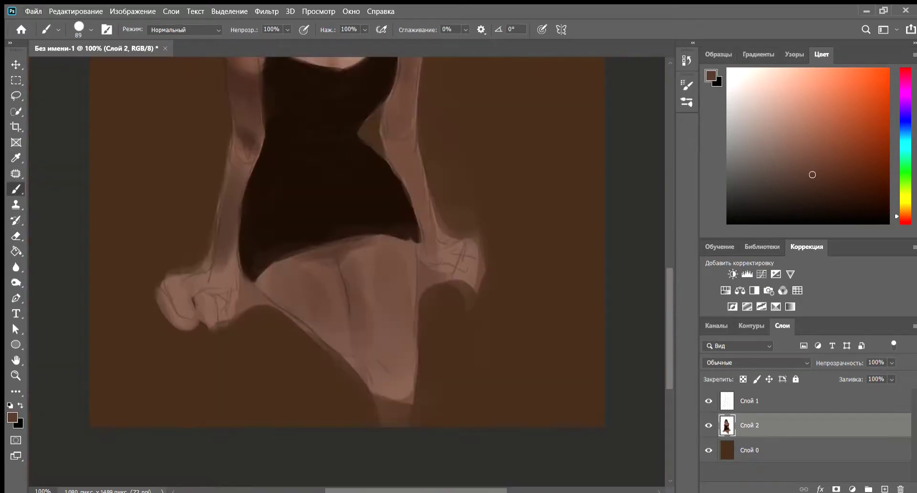
pyautogui.keyDown('alt'); pyautogui.click(294, 377); pyautogui.keyUp('alt')
pyautogui.moveTo(355, 395); pyautogui.dragTo(378, 478)
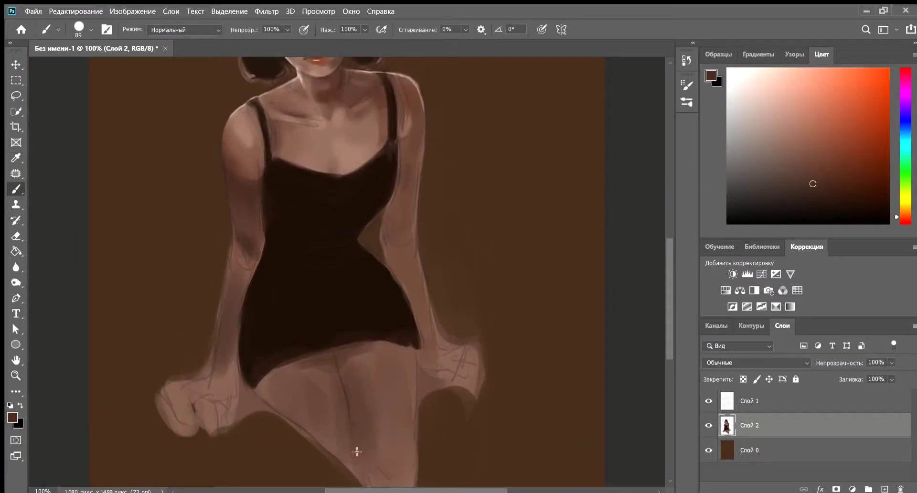
# Enlarge the brush, sample a light skin tone and paint a light stroke down the inner thigh
pyautogui.press(']')
pyautogui.press(']')
pyautogui.press(']')
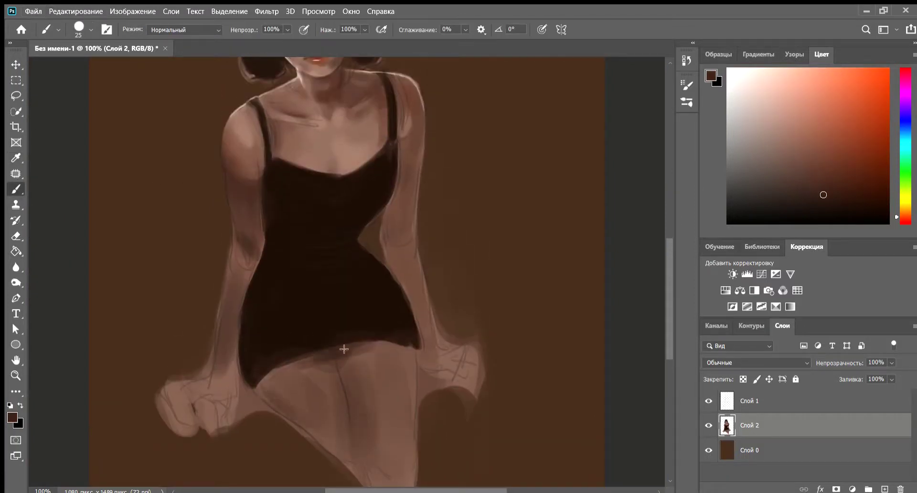
pyautogui.hotkey('ctrl', '-')
pyautogui.press(']')
pyautogui.press(']')
pyautogui.keyDown('alt'); pyautogui.click(334, 362); pyautogui.keyUp('alt')
pyautogui.moveTo(373, 358); pyautogui.dragTo(375, 397)
pyautogui.hotkey('ctrl', '+')
pyautogui.hotkey('ctrl', '+')
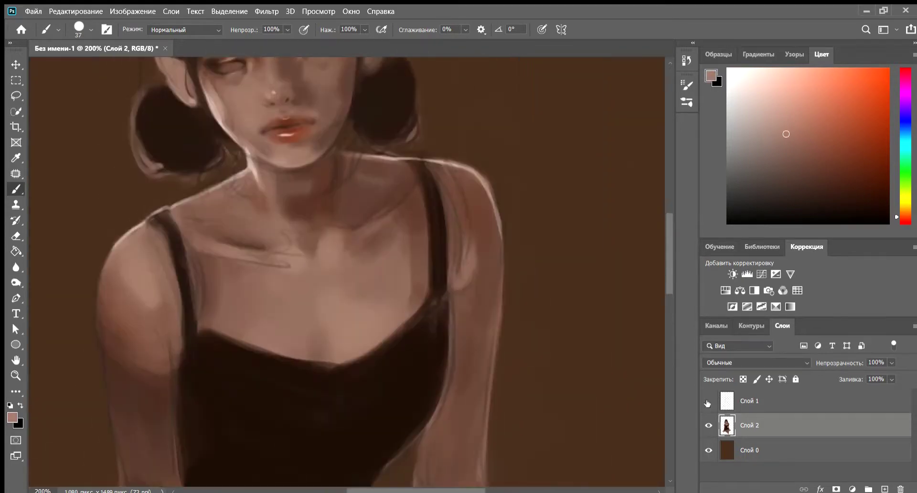
# Pick a near-white colour and paint a light highlight along the left arm
pyautogui.click(709, 401)
pyautogui.press('e')
pyautogui.press('b')
pyautogui.scroll(-3, 335, 272)
pyautogui.moveTo(287, 239); pyautogui.dragTo(368, 254)
pyautogui.click(753, 71)
pyautogui.click(709, 400)
pyautogui.moveTo(177, 174); pyautogui.dragTo(175, 221)
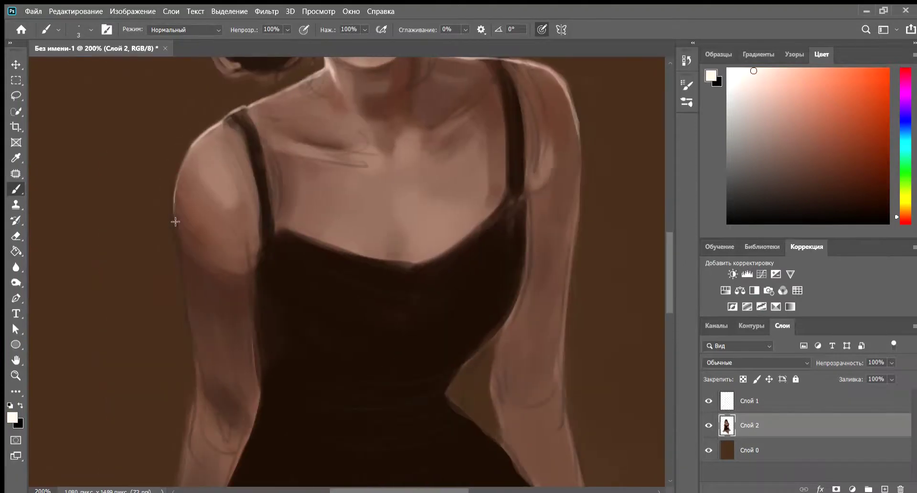
# Paint light rim highlights down the right arm, then hide the Слой 1 sketch
pyautogui.hotkey('ctrl', '-')
pyautogui.hotkey('ctrl', '-')
pyautogui.hotkey('ctrl', '+')
pyautogui.hotkey('ctrl', '+')
pyautogui.click(708, 425)
pyautogui.hotkey('ctrl', '-')
pyautogui.hotkey('ctrl', '-')
pyautogui.click(708, 425)
pyautogui.hotkey('ctrl', '+')
pyautogui.hotkey('ctrl', '+')
pyautogui.moveTo(575, 168); pyautogui.dragTo(572, 244)
pyautogui.moveTo(568, 308); pyautogui.dragTo(563, 427)
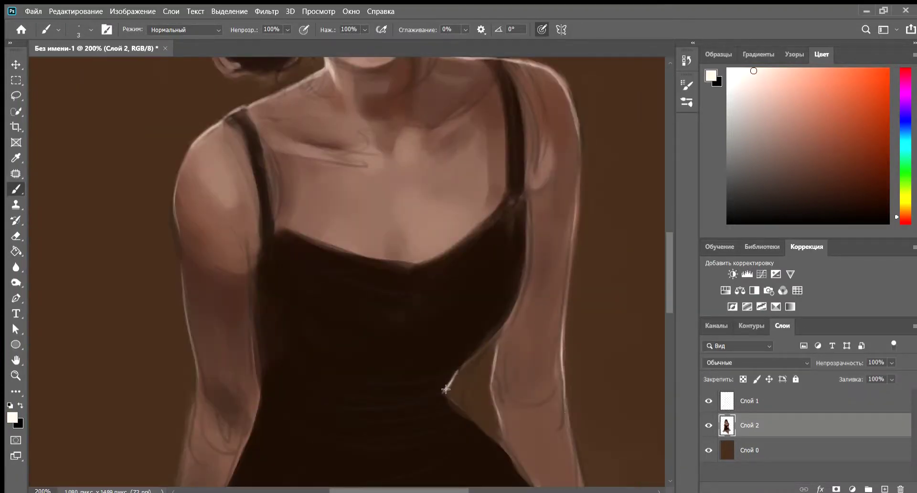
pyautogui.hotkey('ctrl', '-')
pyautogui.hotkey('ctrl', '-')
pyautogui.click(709, 400)
# Repaint the left dress strap with muted skin brown and near-black; set a pressure-sensitive size-3 brush
pyautogui.hotkey('ctrl', '+')
pyautogui.hotkey('ctrl', '+')
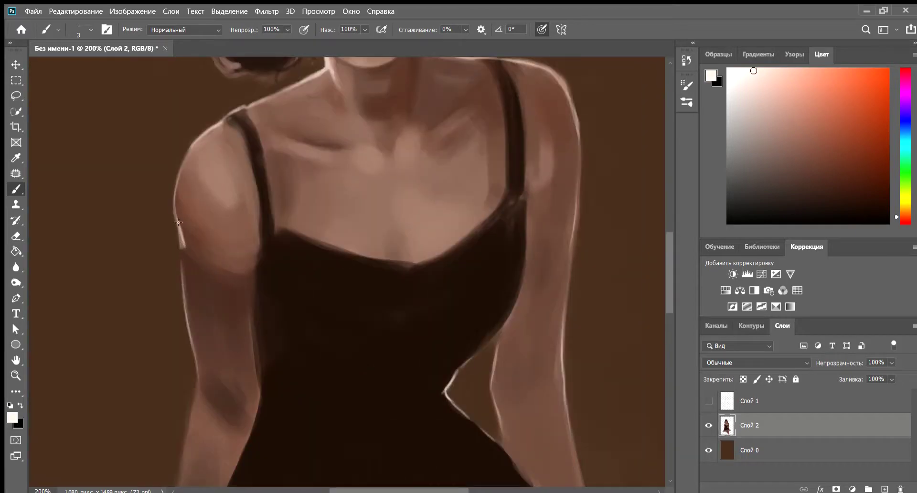
pyautogui.hotkey('ctrl', '-')
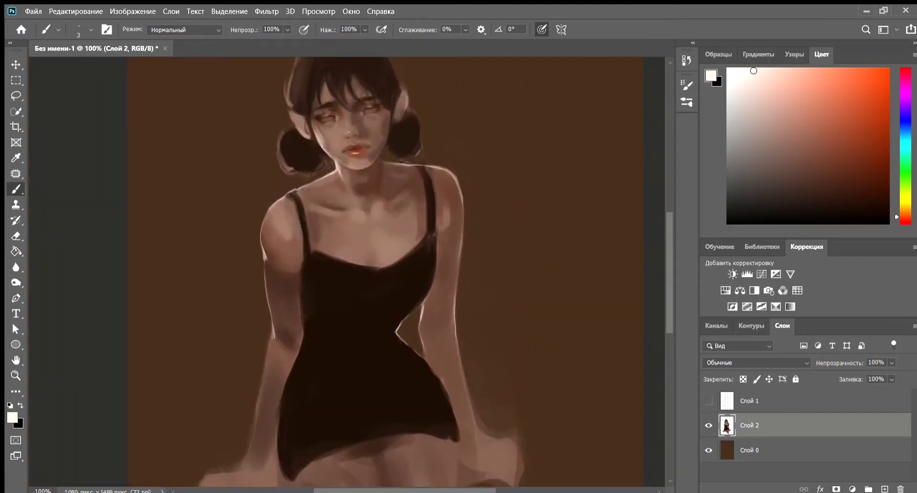
pyautogui.hotkey('ctrl', '-')
pyautogui.hotkey('ctrl', '+')
pyautogui.keyDown('alt'); pyautogui.click(310, 258); pyautogui.keyUp('alt')
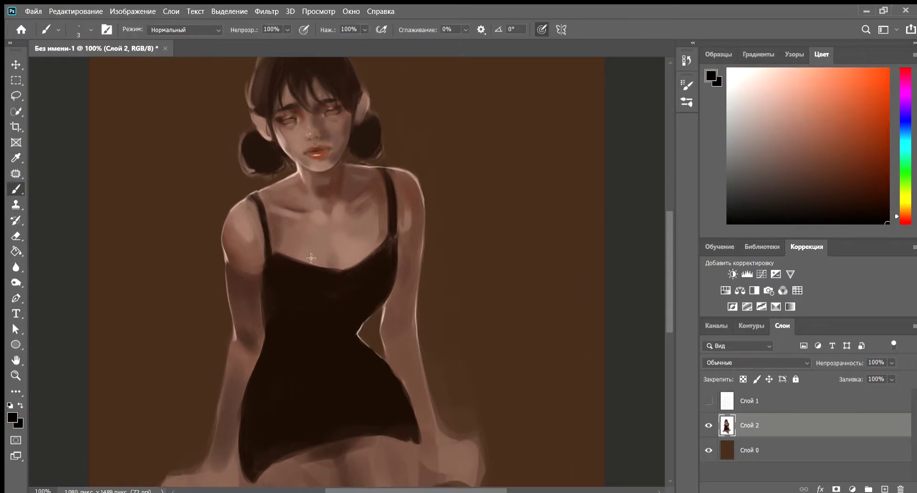
pyautogui.hotkey('ctrl', '+')
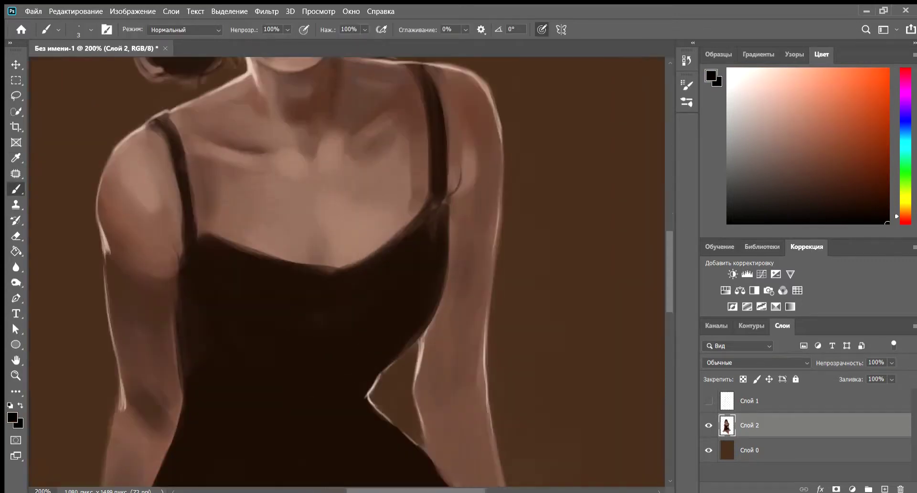
pyautogui.keyDown('alt'); pyautogui.click(172, 193); pyautogui.keyUp('alt')
pyautogui.moveTo(177, 244)
pyautogui.mouseDown()
pyautogui.moveTo(182, 206)
pyautogui.moveTo(179, 253)
pyautogui.mouseUp()
pyautogui.keyDown('alt'); pyautogui.click(191, 248); pyautogui.keyUp('alt')
pyautogui.moveTo(196, 182); pyautogui.dragTo(188, 236)
pyautogui.press('[')
pyautogui.press('[')
pyautogui.press('[')
pyautogui.keyDown('alt'); pyautogui.click(578, 185); pyautogui.keyUp('alt')
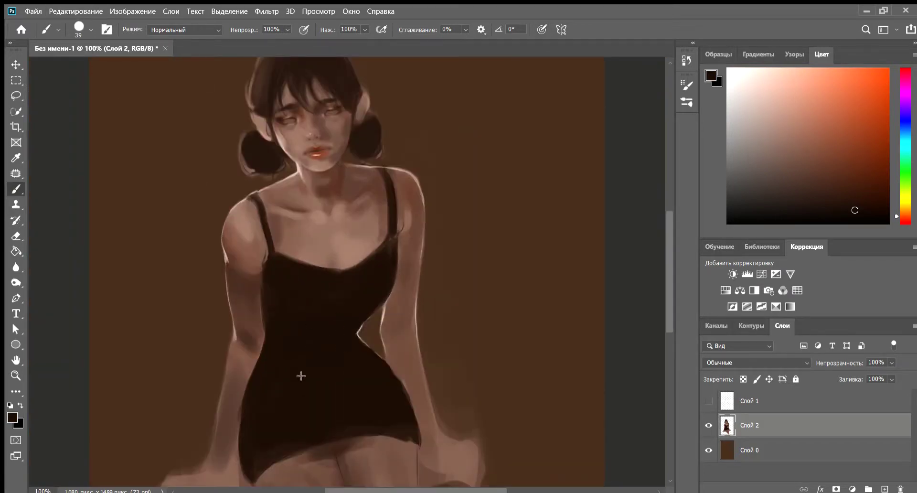
pyautogui.hotkey('ctrl', '-')
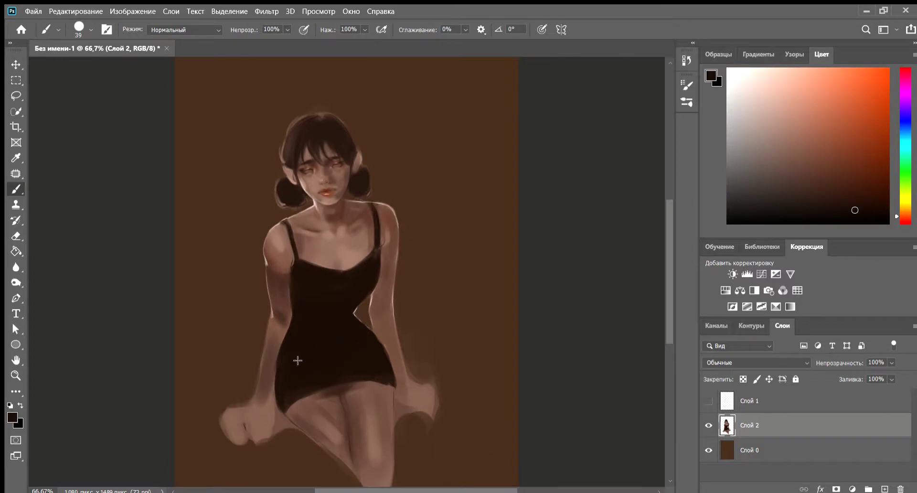
pyautogui.hotkey('ctrl', '+')
pyautogui.hotkey('ctrl', '+')
pyautogui.hotkey('ctrl', '-')
pyautogui.hotkey('ctrl', '-')
pyautogui.hotkey('ctrl', '-')
pyautogui.hotkey('ctrl', '+')
pyautogui.hotkey('ctrl', '-')
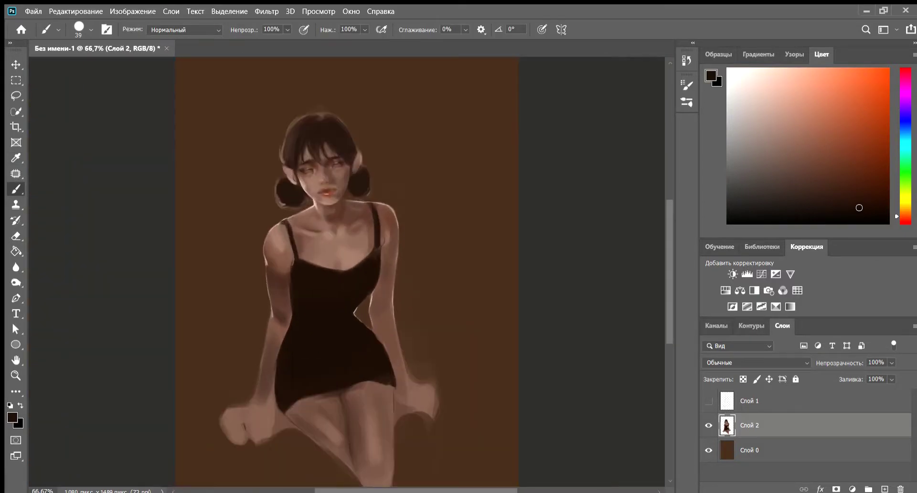
pyautogui.hotkey('ctrl', '+')
pyautogui.hotkey('ctrl', '+')
pyautogui.hotkey('ctrl', '-')
pyautogui.hotkey('ctrl', '-')
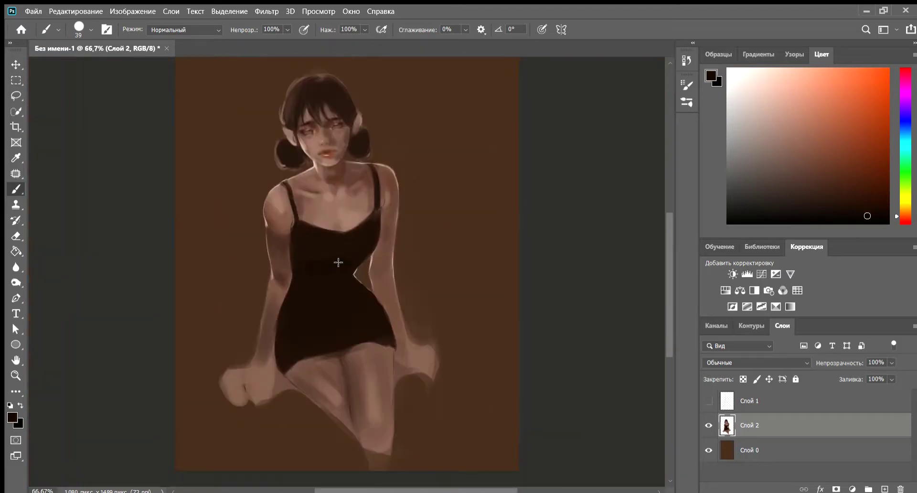
pyautogui.hotkey('ctrl', '+')
pyautogui.hotkey('ctrl', '+')
pyautogui.hotkey('ctrl', '-')
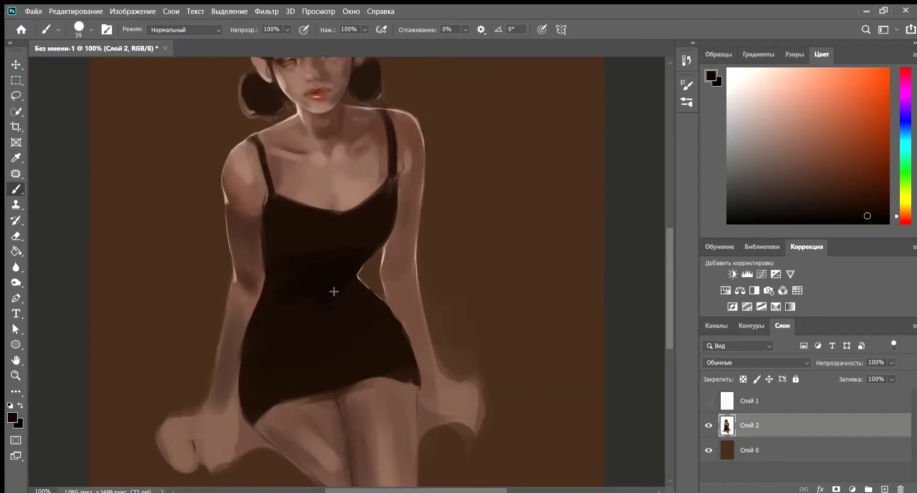
pyautogui.hotkey('ctrl', '+')
pyautogui.hotkey('ctrl', '-')
pyautogui.hotkey('ctrl', '+')
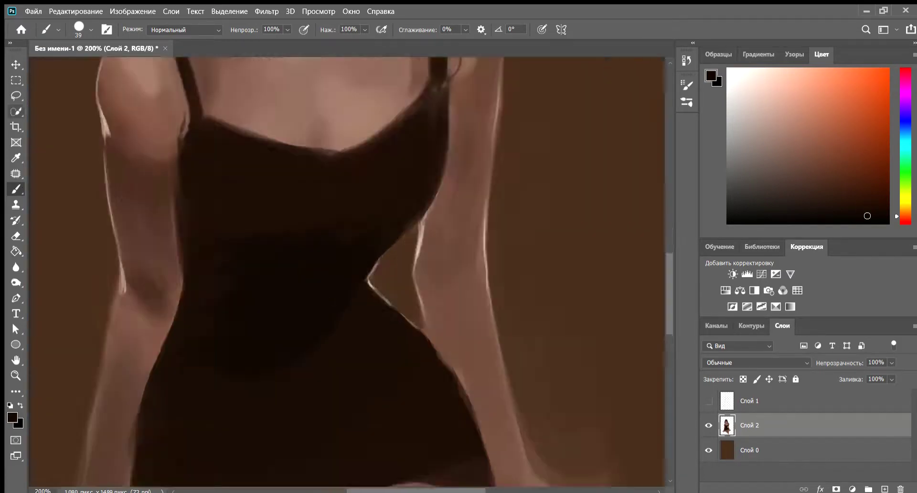
pyautogui.hotkey('ctrl', '-')
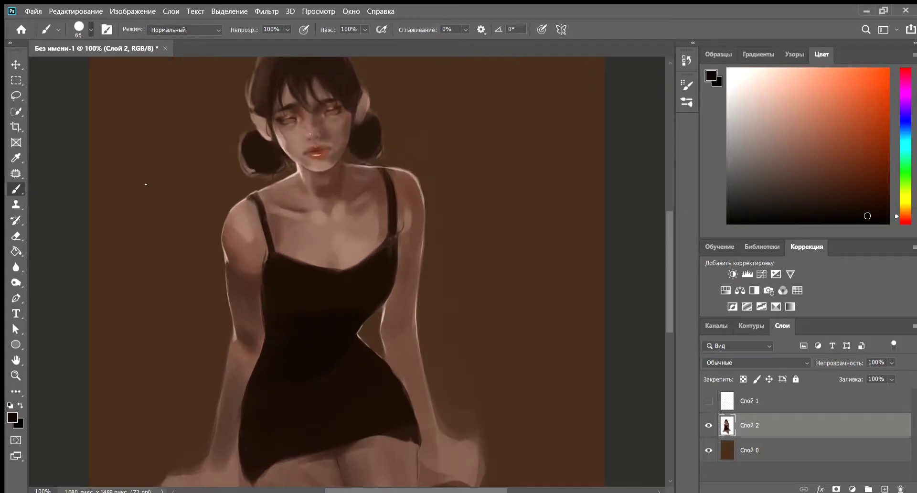
pyautogui.scroll(-3, 306, 351)
pyautogui.hotkey('ctrl', '-')
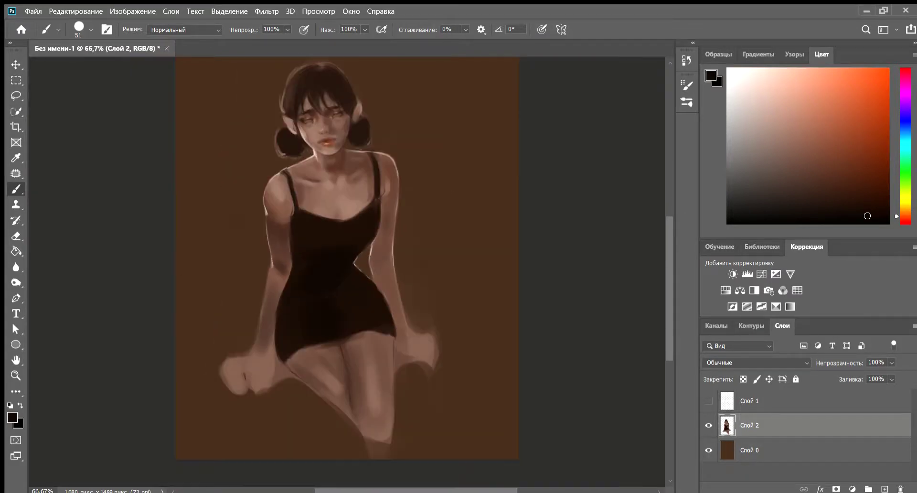
pyautogui.hotkey('ctrl', '+')
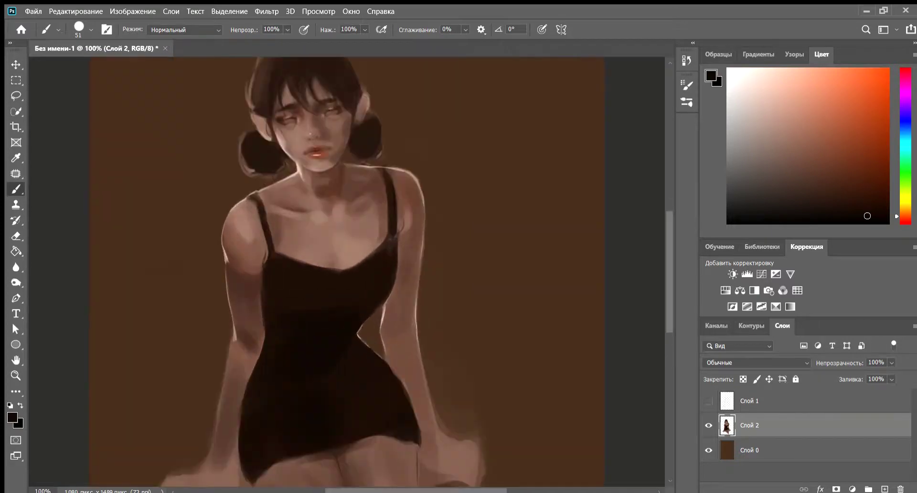
pyautogui.hotkey('ctrl', '+')
pyautogui.scroll(-2, 340, 322)
pyautogui.scroll(-2, 341, 322)
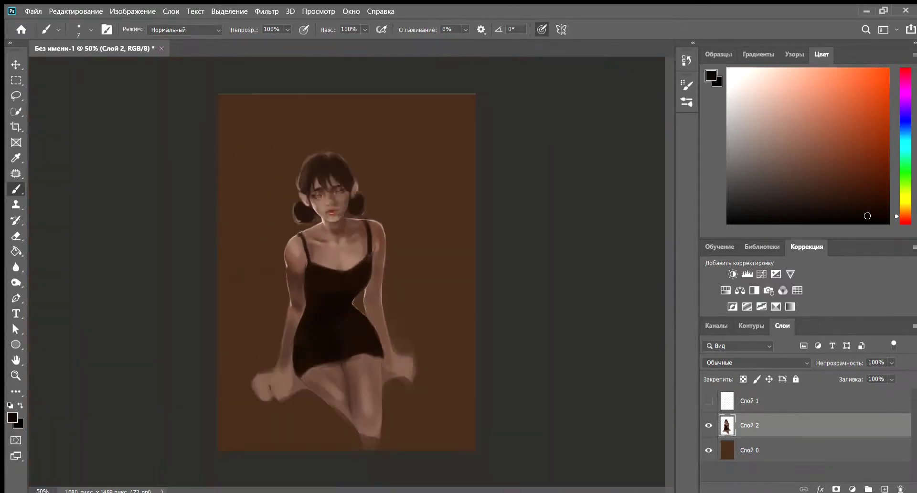
pyautogui.scroll(4, 307, 163)
pyautogui.scroll(1, 307, 164)
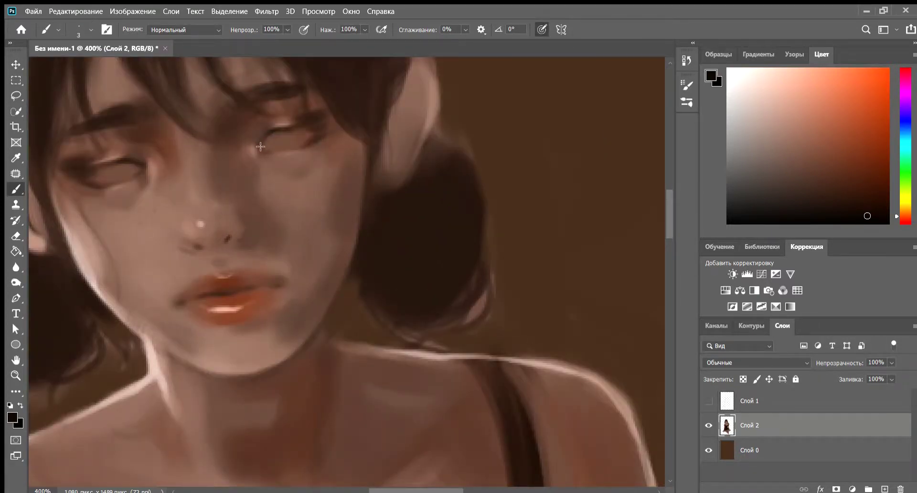
pyautogui.scroll(-3, 309, 140)
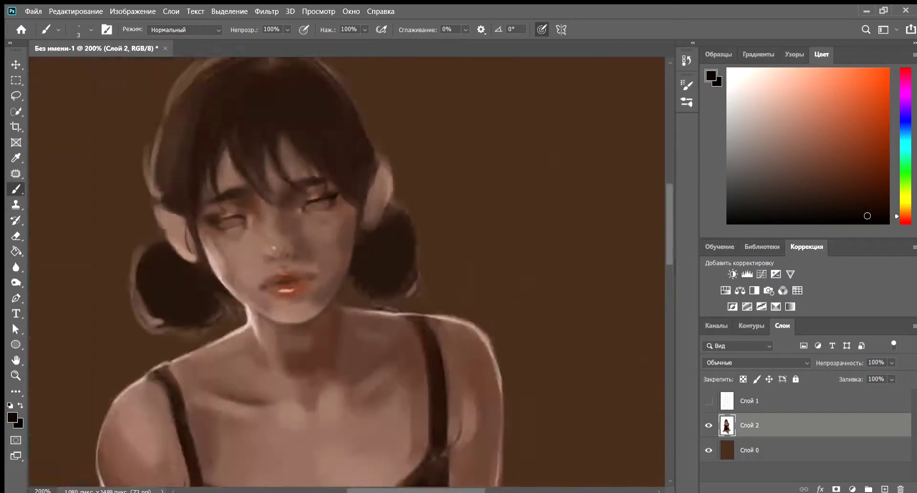
pyautogui.scroll(3, 309, 141)
pyautogui.scroll(-3, 69, 149)
pyautogui.scroll(3, 228, 307)
pyautogui.scroll(-4, 183, 312)
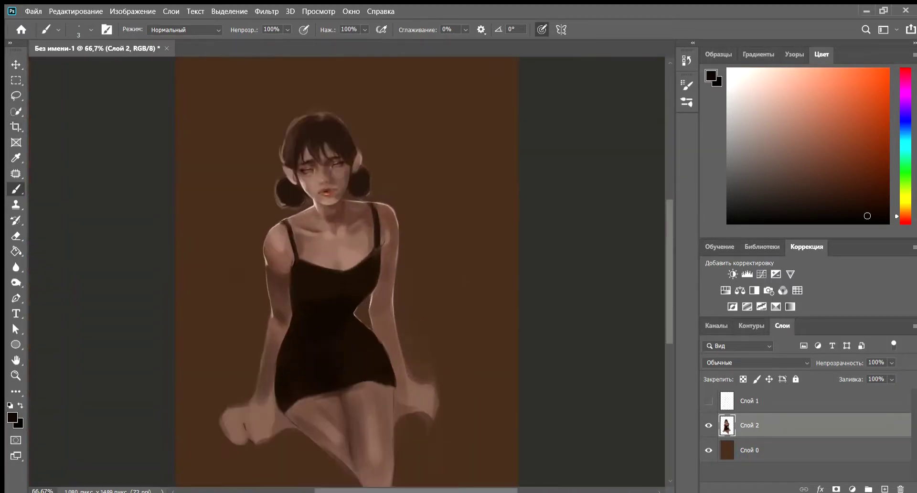
pyautogui.scroll(2, 343, 265)
# Sample the skin tone and brighten the neckline edge with a slightly larger brush
pyautogui.keyDown('alt'); pyautogui.click(228, 236); pyautogui.keyUp('alt')
pyautogui.press(']')
pyautogui.press(']')
pyautogui.press(']')
pyautogui.moveTo(228, 235); pyautogui.dragTo(405, 215)
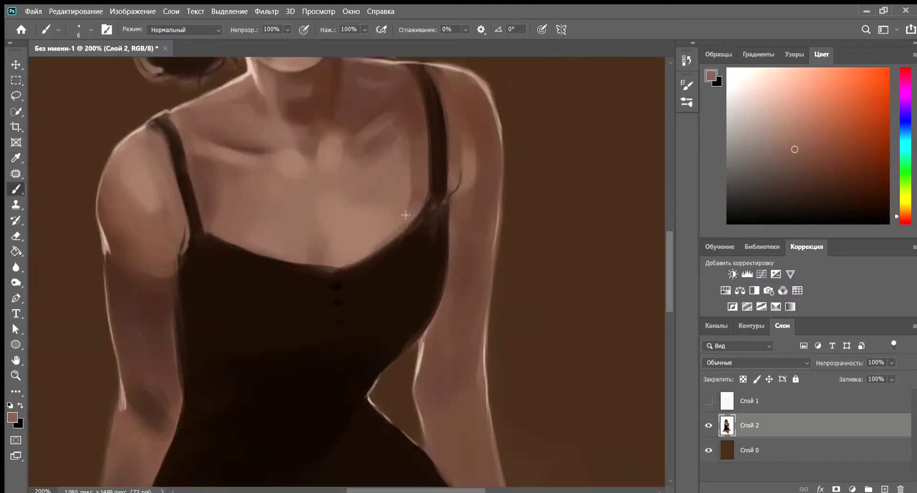
pyautogui.scroll(-2, 341, 265)
pyautogui.scroll(1, 342, 385)
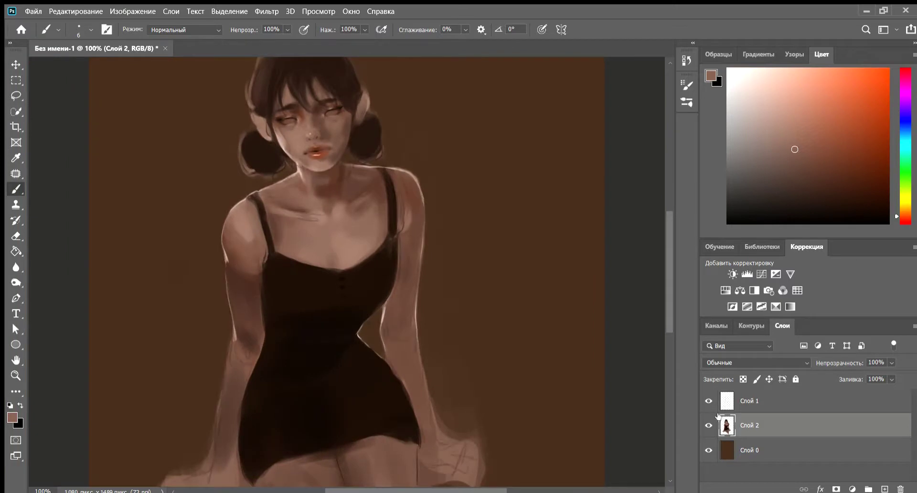
pyautogui.scroll(1, 341, 385)
# Pick darker browns and darken the inner thigh shading and the knee crease shadow
pyautogui.keyDown('alt'); pyautogui.click(263, 401); pyautogui.keyUp('alt')
pyautogui.scroll(-2, 337, 402)
pyautogui.scroll(2, 351, 403)
pyautogui.scroll(-1, 351, 403)
pyautogui.keyDown('alt'); pyautogui.click(351, 403); pyautogui.keyUp('alt')
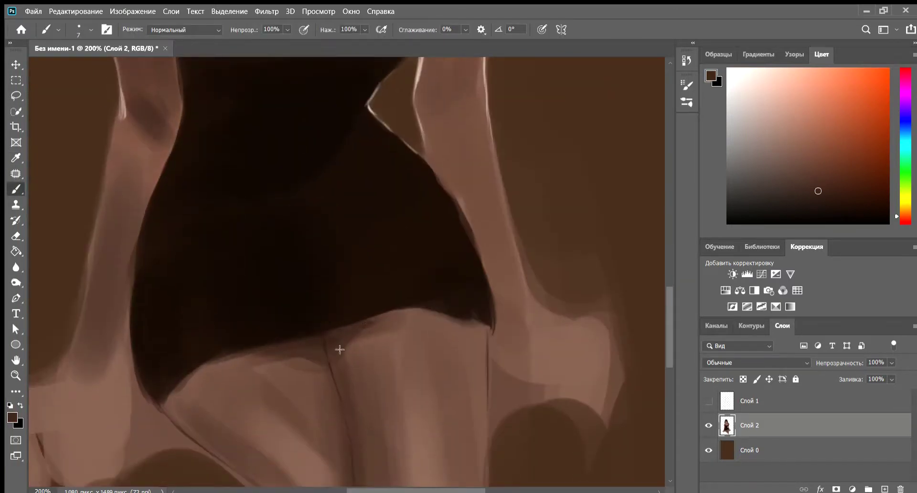
pyautogui.scroll(-2, 238, 355)
pyautogui.scroll(1, 409, 347)
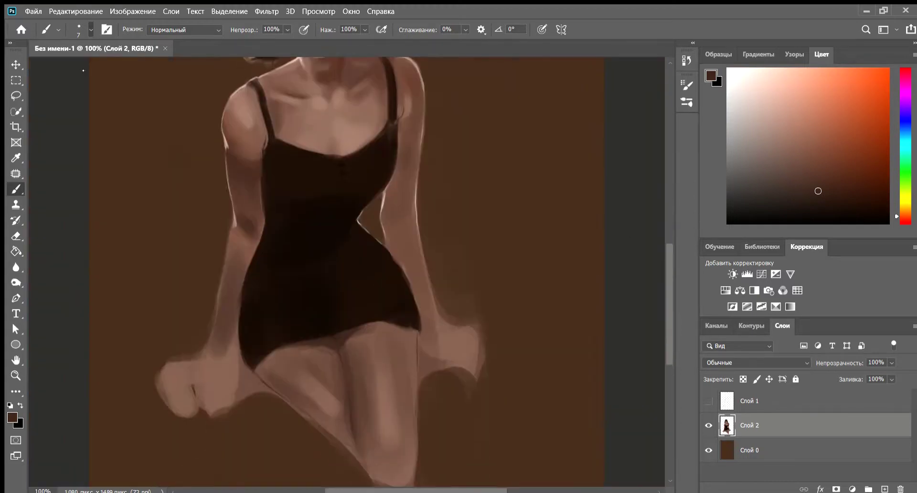
pyautogui.moveTo(329, 354)
pyautogui.mouseDown()
pyautogui.moveTo(342, 411)
pyautogui.moveTo(335, 384)
pyautogui.mouseUp()
pyautogui.moveTo(354, 437); pyautogui.dragTo(332, 427)
# Show the sketch and erase stray paint along the hand, the reddish patch, and the thigh edge
pyautogui.click(708, 401)
pyautogui.scroll(1, 170, 204)
pyautogui.press('e')
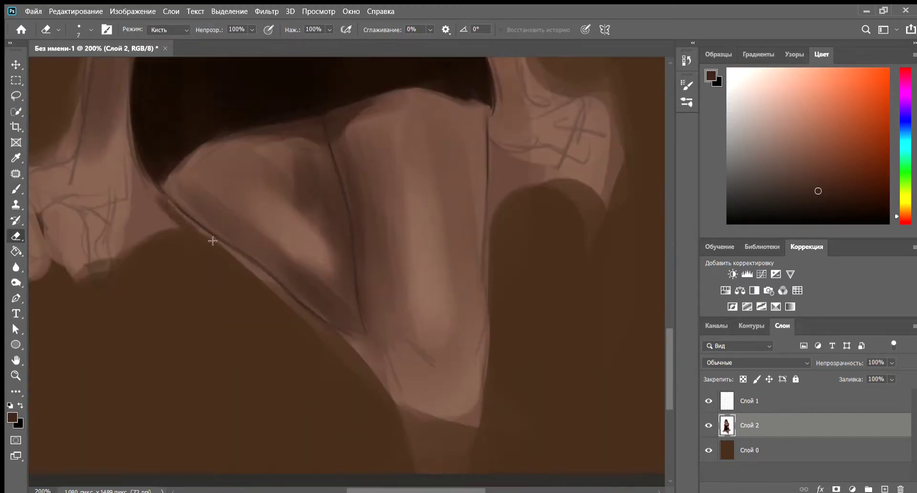
pyautogui.moveTo(176, 218)
pyautogui.mouseDown()
pyautogui.moveTo(141, 160)
pyautogui.moveTo(153, 239)
pyautogui.moveTo(164, 204)
pyautogui.mouseUp()
pyautogui.moveTo(355, 351)
pyautogui.mouseDown()
pyautogui.moveTo(345, 338)
pyautogui.moveTo(368, 368)
pyautogui.mouseUp()
pyautogui.moveTo(487, 192)
pyautogui.mouseDown()
pyautogui.moveTo(489, 283)
pyautogui.moveTo(491, 216)
pyautogui.moveTo(513, 164)
pyautogui.moveTo(518, 191)
pyautogui.moveTo(528, 174)
pyautogui.moveTo(602, 210)
pyautogui.mouseUp()
# Return to a smaller brush and sample a darker shadow colour from the leg
pyautogui.press(']')
pyautogui.press(']')
pyautogui.press(']')
pyautogui.press('b')
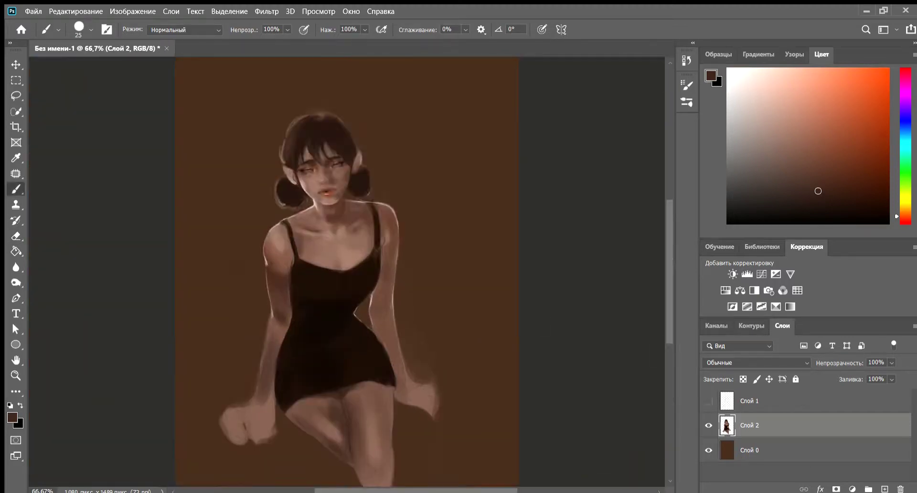
pyautogui.hotkey('ctrl', '+')
pyautogui.hotkey('ctrl', '+')
pyautogui.hotkey('ctrl', '+')
pyautogui.press('[')
pyautogui.press('[')
pyautogui.hotkey('ctrl', '-')
pyautogui.hotkey('ctrl', '-')
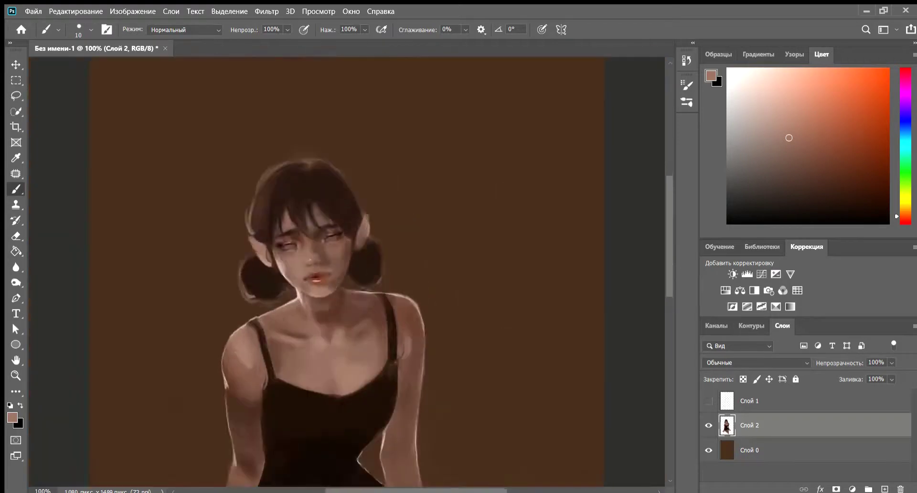
pyautogui.scroll(-2, 325, 286)
pyautogui.scroll(-3, 324, 287)
pyautogui.keyDown('alt'); pyautogui.click(324, 367); pyautogui.keyUp('alt')
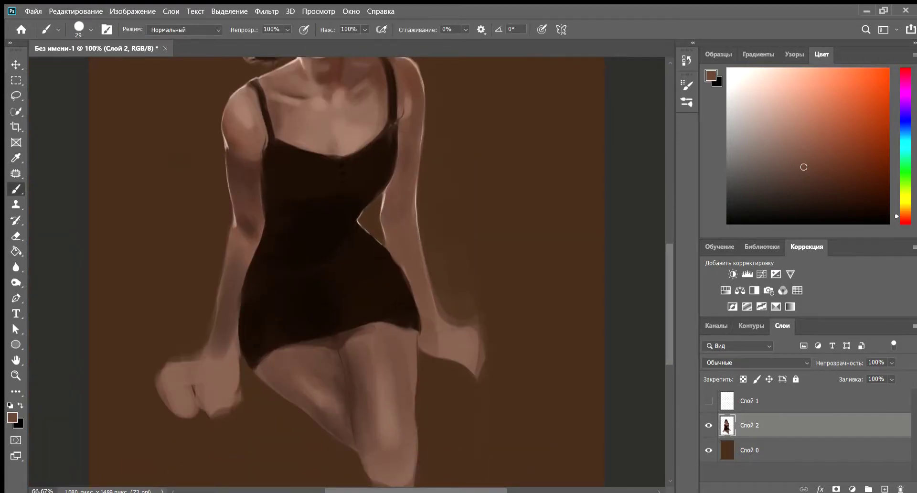
pyautogui.hotkey('ctrl', '-')
pyautogui.keyDown('alt'); pyautogui.click(341, 428); pyautogui.keyUp('alt')
pyautogui.hotkey('ctrl', '+')
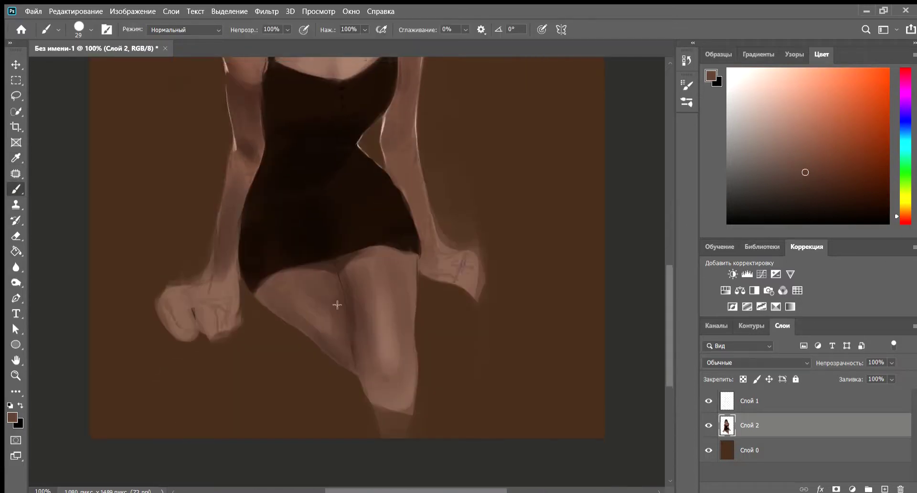
pyautogui.keyDown('alt'); pyautogui.click(346, 338); pyautogui.keyUp('alt')
# Sample a darker colour from the dress and paint a dark stroke along the dress hem
pyautogui.click(709, 400)
pyautogui.hotkey('ctrl', '-')
pyautogui.hotkey('ctrl', '+')
pyautogui.hotkey('ctrl', '+')
pyautogui.hotkey('ctrl', '+')
pyautogui.press('[')
pyautogui.press('[')
pyautogui.press('[')
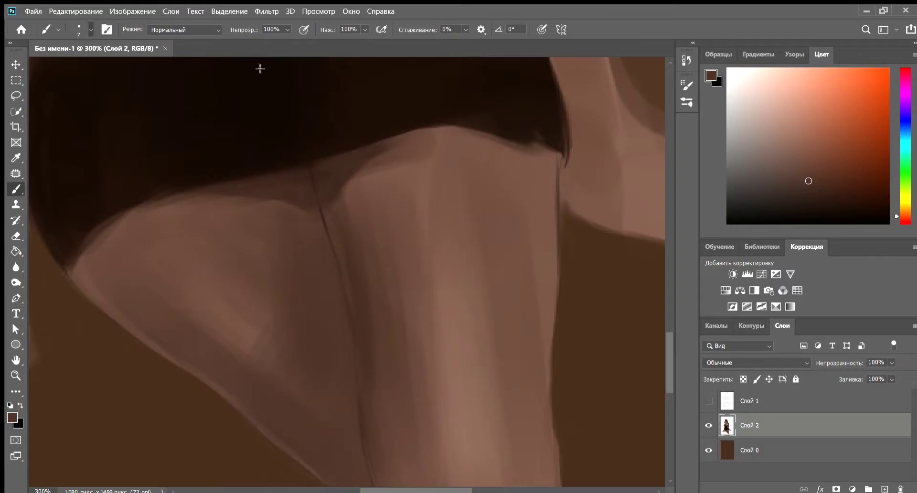
pyautogui.click(708, 401)
pyautogui.hotkey('ctrl', '-')
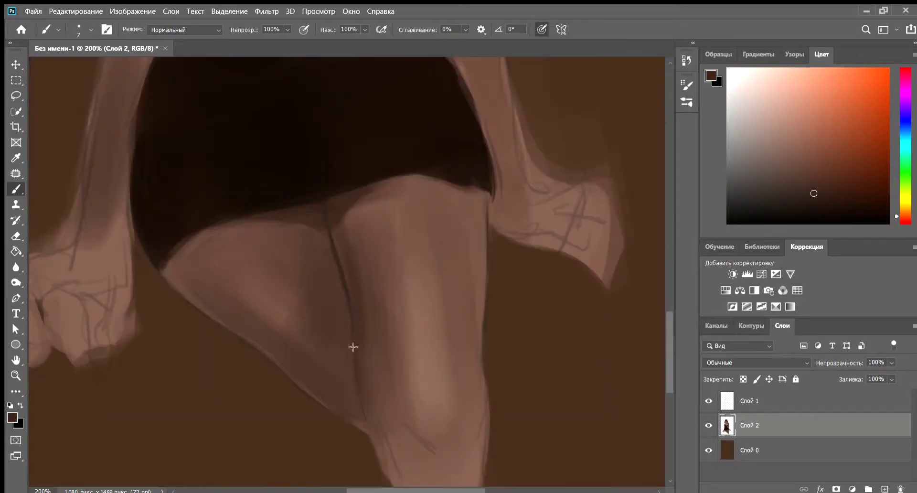
pyautogui.hotkey('ctrl', '-')
pyautogui.hotkey('ctrl', '-')
pyautogui.hotkey('ctrl', '-')
pyautogui.click(708, 400)
pyautogui.hotkey('ctrl', '+')
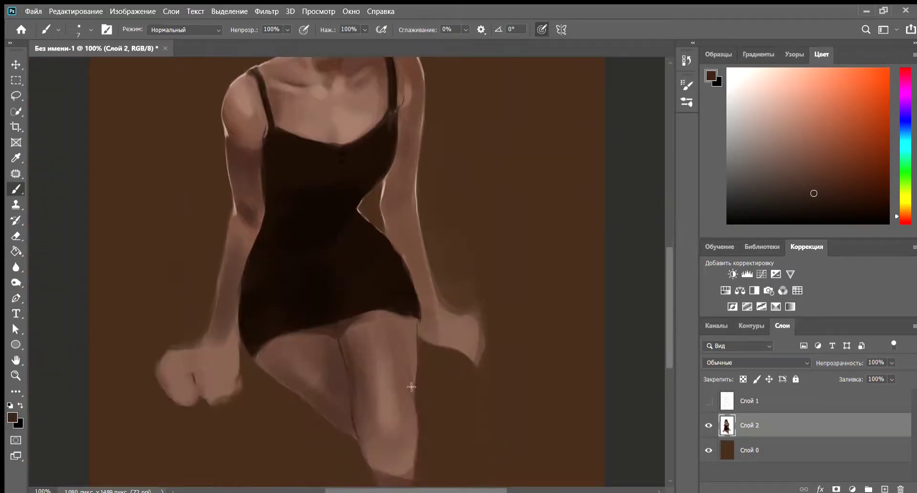
pyautogui.hotkey('ctrl', '+')
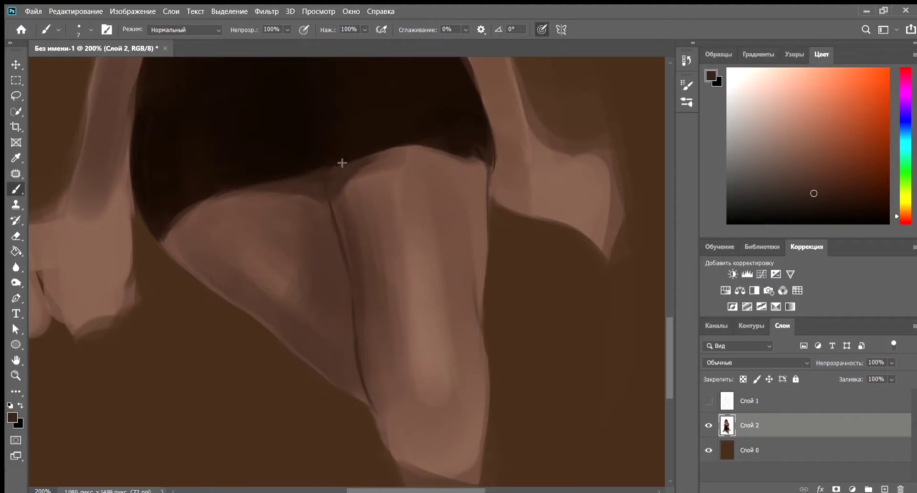
pyautogui.keyDown('alt'); pyautogui.click(204, 186); pyautogui.keyUp('alt')
pyautogui.moveTo(449, 150); pyautogui.dragTo(491, 179)
# Sample a lighter skin colour, show the Слой 1 sketch, enlarge the brush and sample a darker colour
pyautogui.keyDown('alt'); pyautogui.click(473, 200); pyautogui.keyUp('alt')
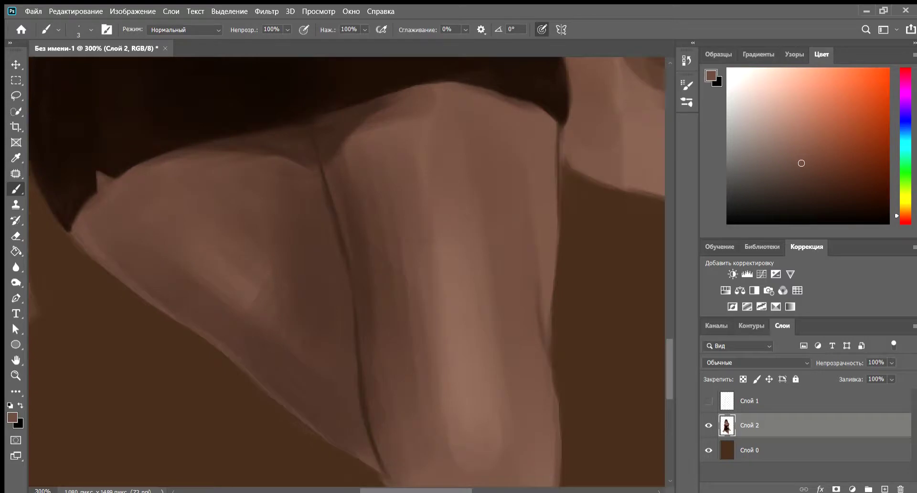
pyautogui.moveTo(188, 213); pyautogui.dragTo(188, 153)
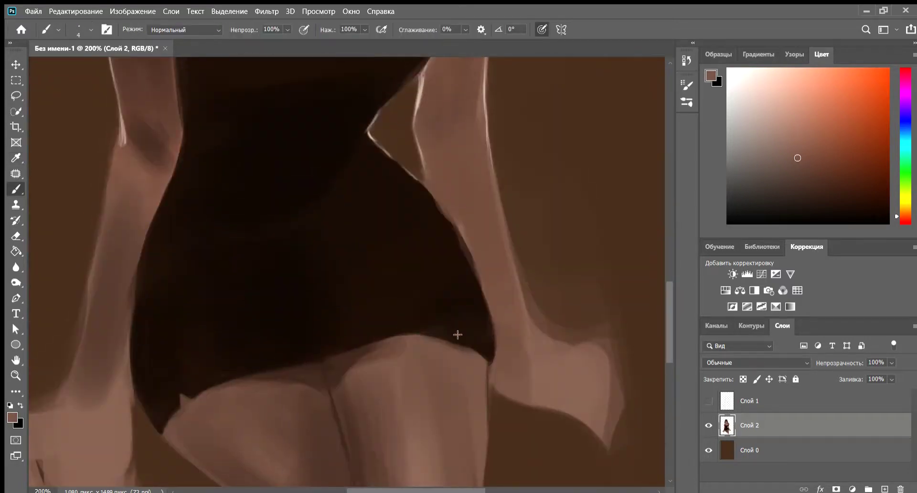
pyautogui.hotkey('ctrl', '-')
pyautogui.hotkey('ctrl', '-')
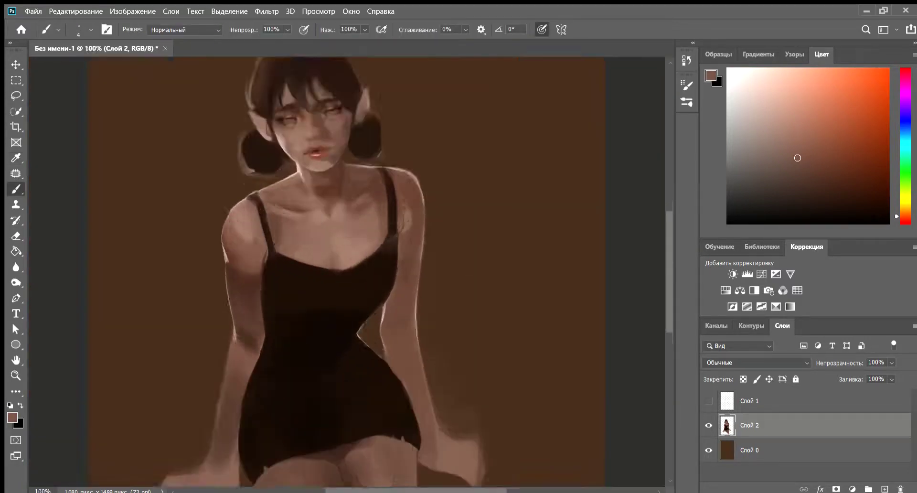
pyautogui.click(709, 401)
pyautogui.press(']')
pyautogui.press(']')
pyautogui.press(']')
pyautogui.scroll(-2, 369, 414)
pyautogui.keyDown('alt'); pyautogui.click(325, 268); pyautogui.keyUp('alt')
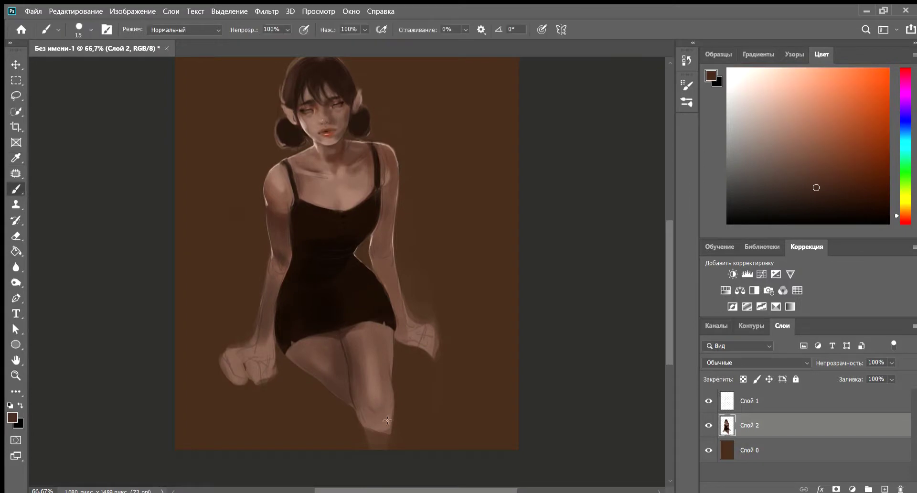
pyautogui.click(709, 401)
pyautogui.keyDown('alt'); pyautogui.click(365, 412); pyautogui.keyUp('alt')
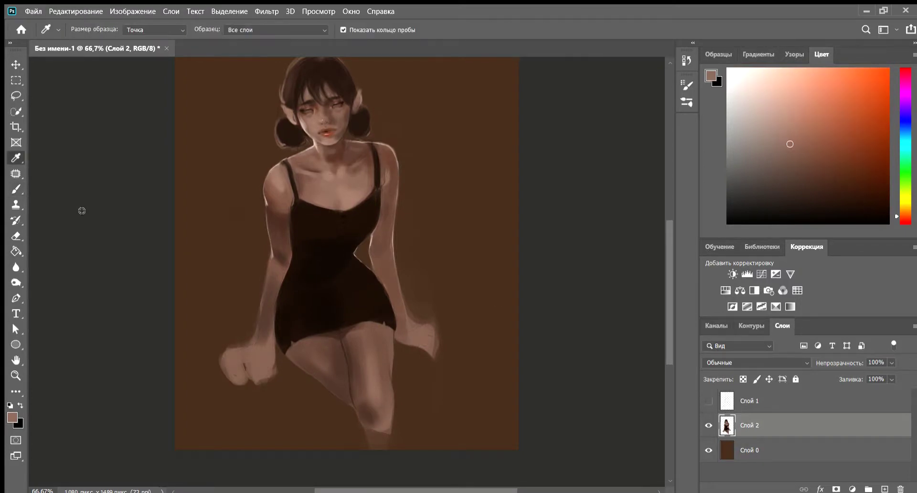
pyautogui.hotkey('ctrl', '+')
pyautogui.scroll(4, 346, 271)
pyautogui.hotkey('ctrl', '+')
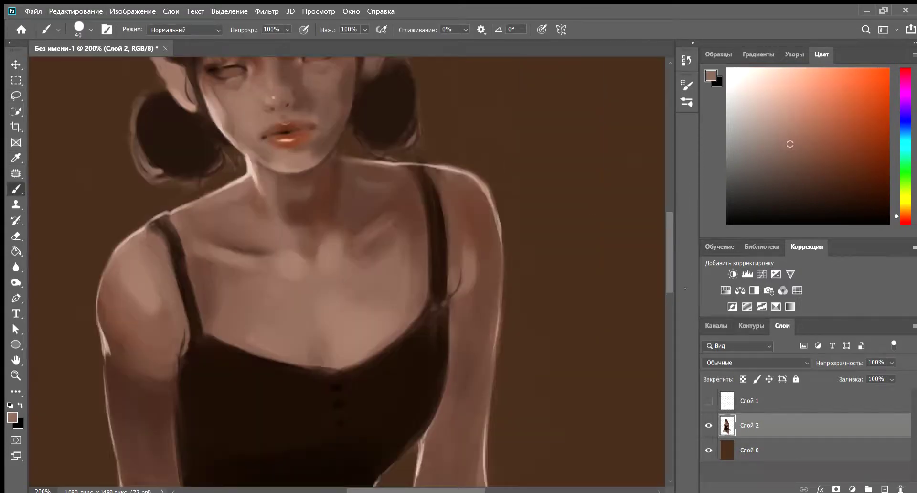
pyautogui.press('i')
pyautogui.click(58, 254)
pyautogui.press('b')
pyautogui.hotkey('ctrl', '-')
pyautogui.hotkey('ctrl', '+')
pyautogui.keyDown('alt'); pyautogui.click(449, 297); pyautogui.keyUp('alt')
pyautogui.hotkey('ctrl', '-')
pyautogui.hotkey('ctrl', '-')
pyautogui.hotkey('ctrl', '-')
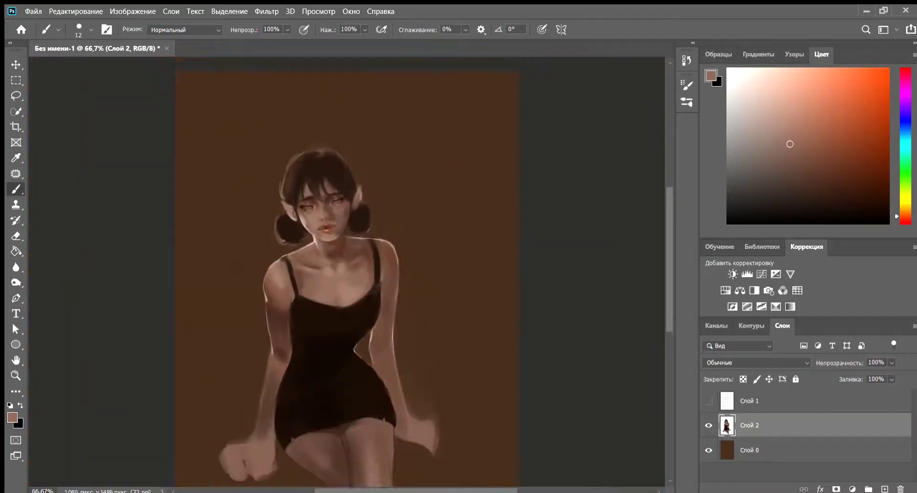
pyautogui.scroll(2, 308, 169)
pyautogui.scroll(2, 307, 169)
pyautogui.keyDown('alt'); pyautogui.click(297, 160); pyautogui.keyUp('alt')
pyautogui.hotkey('ctrl', '-')
pyautogui.hotkey('ctrl', '-')
pyautogui.hotkey('ctrl', '-')
pyautogui.hotkey('ctrl', '+')
pyautogui.hotkey('ctrl', '+')
pyautogui.hotkey('ctrl', '+')
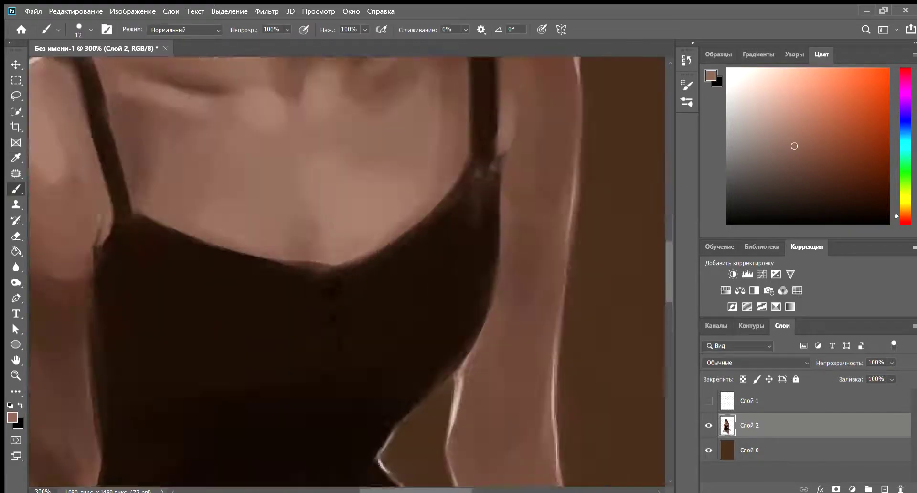
pyautogui.scroll(10, 347, 272)
pyautogui.hotkey('ctrl', '+')
pyautogui.keyDown('alt'); pyautogui.click(234, 204); pyautogui.keyUp('alt')
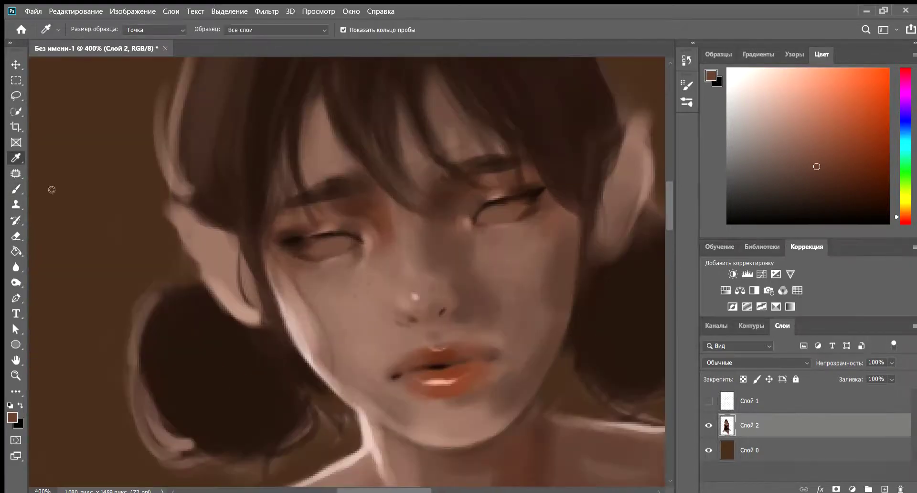
pyautogui.hotkey('ctrl', '-')
pyautogui.hotkey('ctrl', '-')
pyautogui.hotkey('ctrl', '-')
pyautogui.hotkey('ctrl', '+')
pyautogui.hotkey('ctrl', '+')
pyautogui.hotkey('ctrl', '+')
pyautogui.hotkey('ctrl', '+')
pyautogui.hotkey('ctrl', '+')
pyautogui.press('[')
pyautogui.press('[')
pyautogui.keyDown('alt'); pyautogui.click(540, 226); pyautogui.keyUp('alt')
pyautogui.hotkey('ctrl', '-')
pyautogui.hotkey('ctrl', '-')
pyautogui.hotkey('ctrl', '+')
pyautogui.hotkey('ctrl', '-')
pyautogui.hotkey('ctrl', '-')
pyautogui.hotkey('ctrl', '-')
pyautogui.hotkey('ctrl', '+')
pyautogui.hotkey('ctrl', '+')
pyautogui.hotkey('ctrl', '+')
pyautogui.keyDown('alt'); pyautogui.click(319, 274); pyautogui.keyUp('alt')
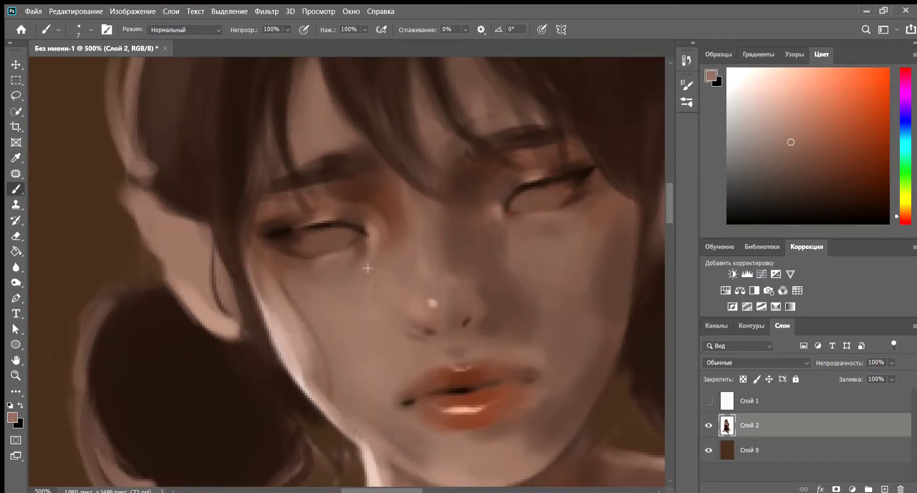
pyautogui.hotkey('ctrl', '-')
pyautogui.hotkey('ctrl', '-')
pyautogui.hotkey('ctrl', '-')
pyautogui.hotkey('ctrl', '-')
pyautogui.hotkey('ctrl', '-')
pyautogui.hotkey('ctrl', '+')
pyautogui.hotkey('ctrl', '+')
pyautogui.hotkey('ctrl', '+')
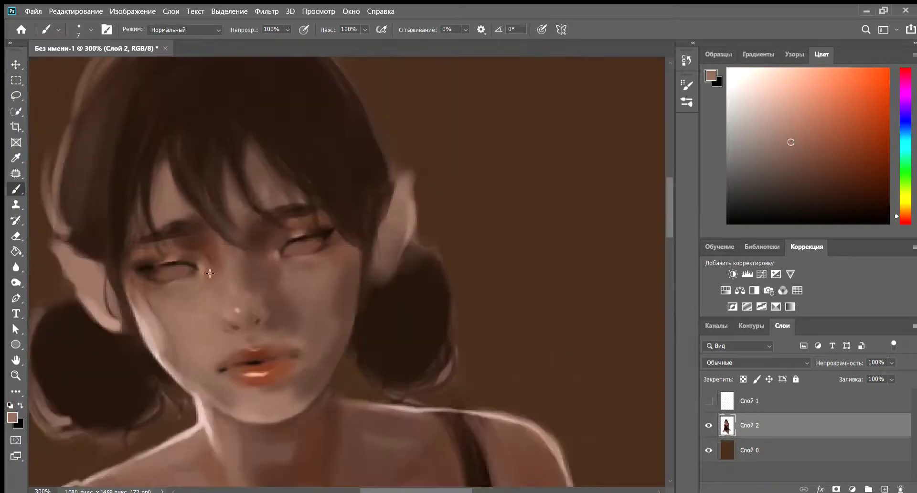
pyautogui.keyDown('alt'); pyautogui.click(332, 245); pyautogui.keyUp('alt')
pyautogui.hotkey('ctrl', '-')
pyautogui.hotkey('ctrl', '-')
pyautogui.hotkey('ctrl', '-')
pyautogui.hotkey('ctrl', '+')
pyautogui.hotkey('ctrl', '+')
pyautogui.hotkey('ctrl', '+')
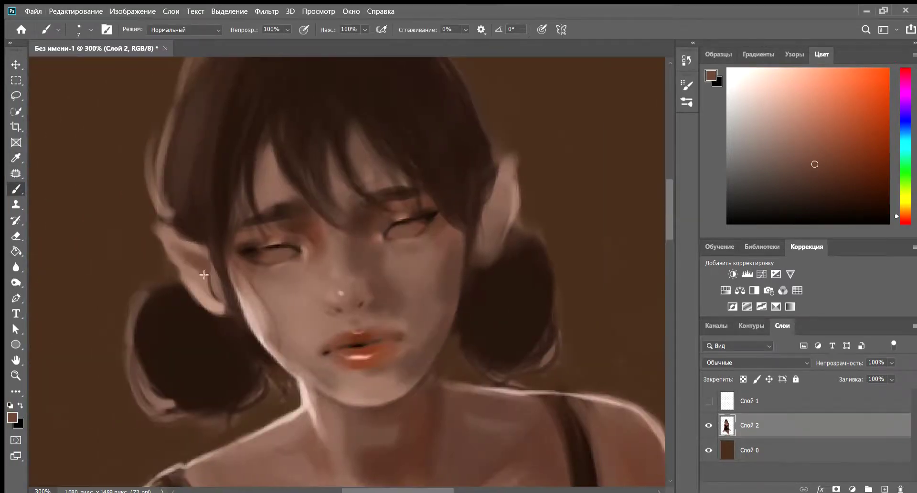
pyautogui.keyDown('alt'); pyautogui.click(209, 295); pyautogui.keyUp('alt')
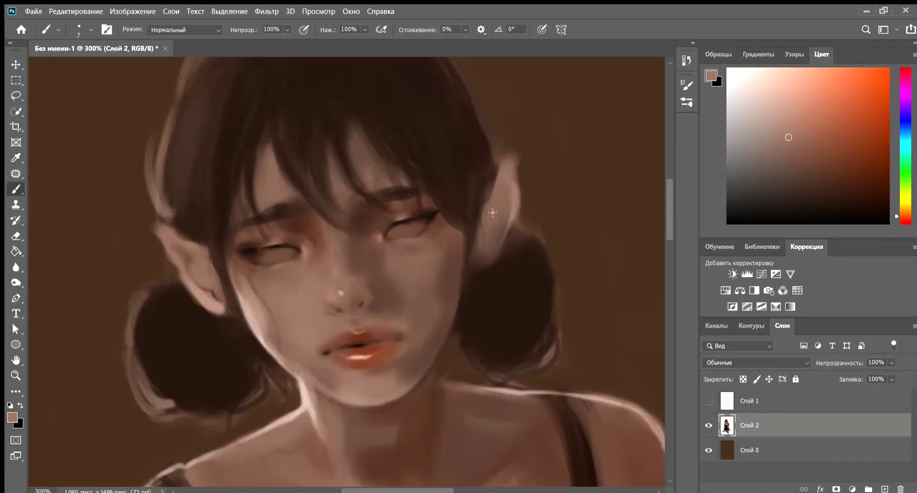
pyautogui.hotkey('ctrl', '-')
pyautogui.hotkey('ctrl', '-')
pyautogui.hotkey('ctrl', '-')
pyautogui.hotkey('ctrl', '-')
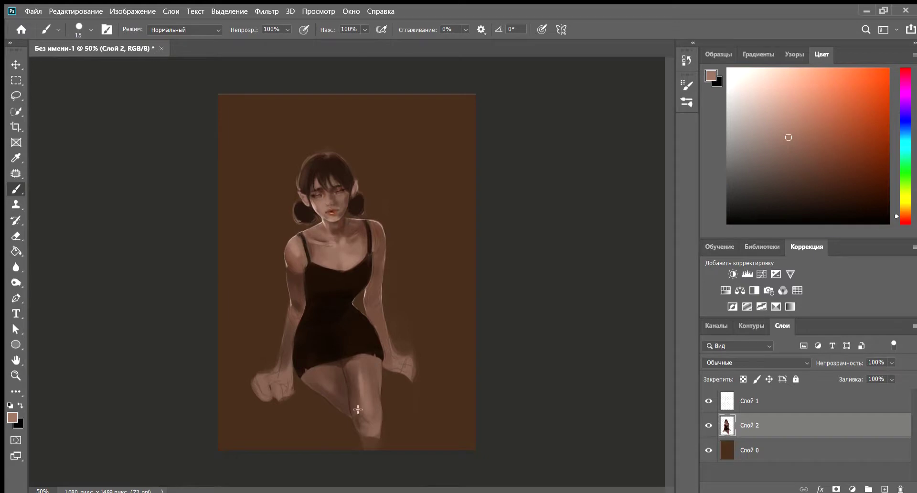
# Shrink the brush, zoom in on the face and sample dark brown from the hair
pyautogui.hotkey('ctrl', '+')
pyautogui.hotkey('ctrl', '+')
pyautogui.hotkey('ctrl', '+')
pyautogui.hotkey('ctrl', '+')
pyautogui.press('[')
pyautogui.press('[')
pyautogui.hotkey('ctrl', '+')
pyautogui.keyDown('alt'); pyautogui.click(472, 177); pyautogui.keyUp('alt')
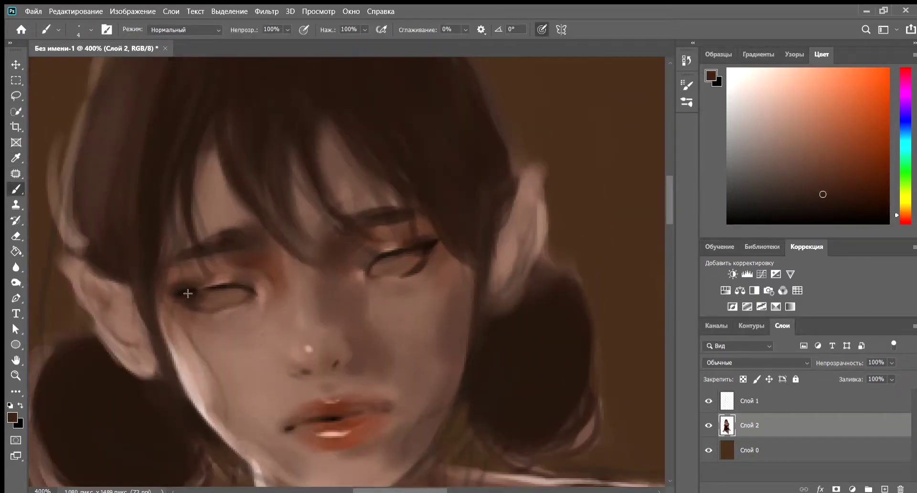
pyautogui.hotkey('ctrl', '-')
pyautogui.hotkey('ctrl', '-')
pyautogui.hotkey('ctrl', '-')
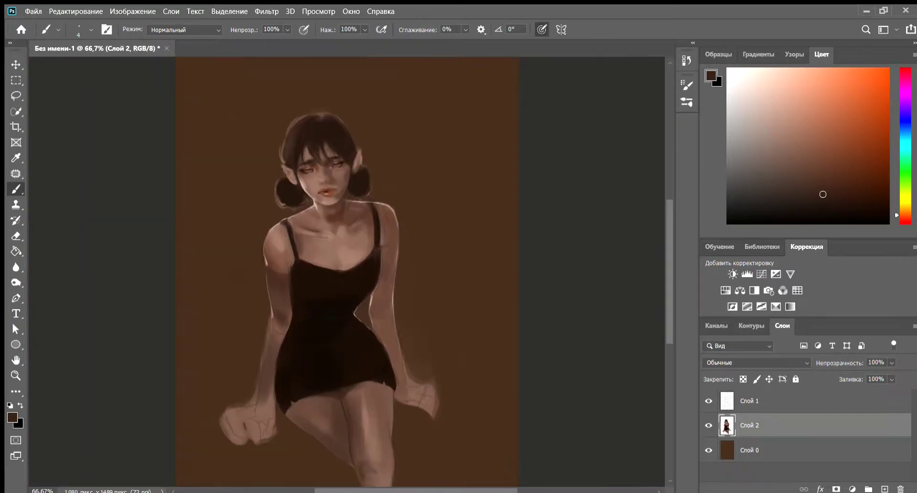
pyautogui.hotkey('ctrl', '+')
pyautogui.hotkey('ctrl', '+')
pyautogui.hotkey('ctrl', '+')
pyautogui.hotkey('ctrl', '+')
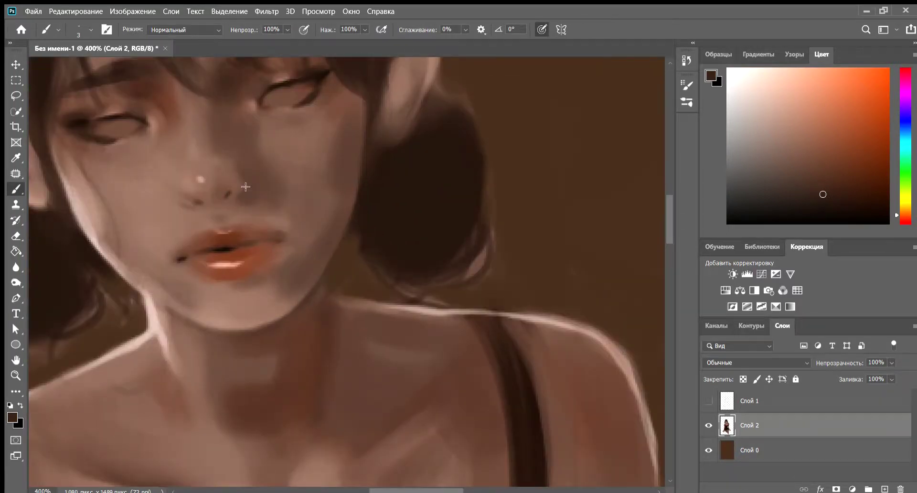
pyautogui.hotkey('ctrl', '-')
pyautogui.hotkey('ctrl', '-')
# Sample a lighter skin tone, a darker brown and a light pink around the lips
pyautogui.hotkey('ctrl', '+')
pyautogui.hotkey('ctrl', '-')
pyautogui.keyDown('alt'); pyautogui.click(259, 175); pyautogui.keyUp('alt')
pyautogui.hotkey('ctrl', '-')
pyautogui.hotkey('ctrl', '-')
pyautogui.hotkey('ctrl', '+')
pyautogui.hotkey('ctrl', '+')
pyautogui.hotkey('ctrl', '-')
pyautogui.hotkey('ctrl', '-')
pyautogui.hotkey('ctrl', '+')
pyautogui.hotkey('ctrl', '+')
pyautogui.hotkey('ctrl', '+')
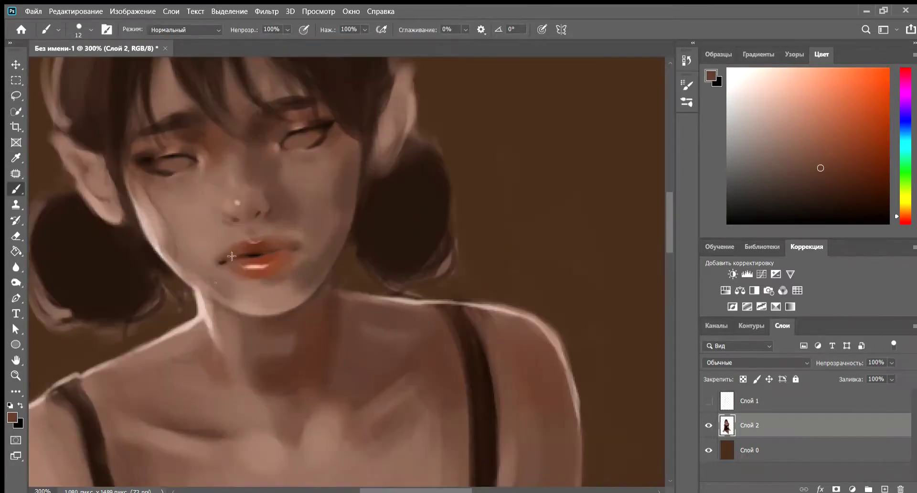
pyautogui.keyDown('alt'); pyautogui.click(254, 281); pyautogui.keyUp('alt')
pyautogui.hotkey('ctrl', '-')
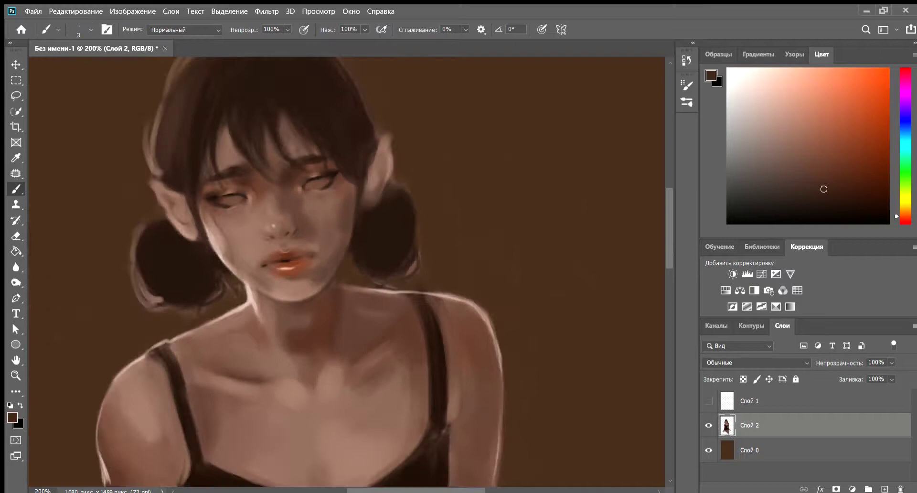
pyautogui.hotkey('ctrl', '-')
pyautogui.hotkey('ctrl', '-')
pyautogui.hotkey('ctrl', '-')
pyautogui.hotkey('ctrl', '+')
pyautogui.hotkey('ctrl', '+')
pyautogui.hotkey('ctrl', '+')
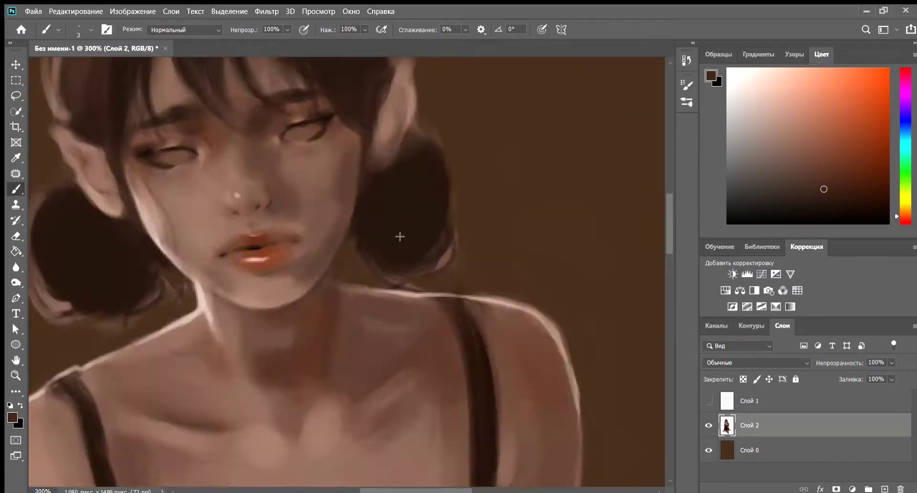
pyautogui.keyDown('alt'); pyautogui.click(223, 269); pyautogui.keyUp('alt')
pyautogui.hotkey('ctrl', '+')
pyautogui.hotkey('ctrl', '-')
# Enlarge the brush to size 9 and paint a dark brown strand into the bangs
pyautogui.keyDown('alt'); pyautogui.click(272, 270); pyautogui.keyUp('alt')
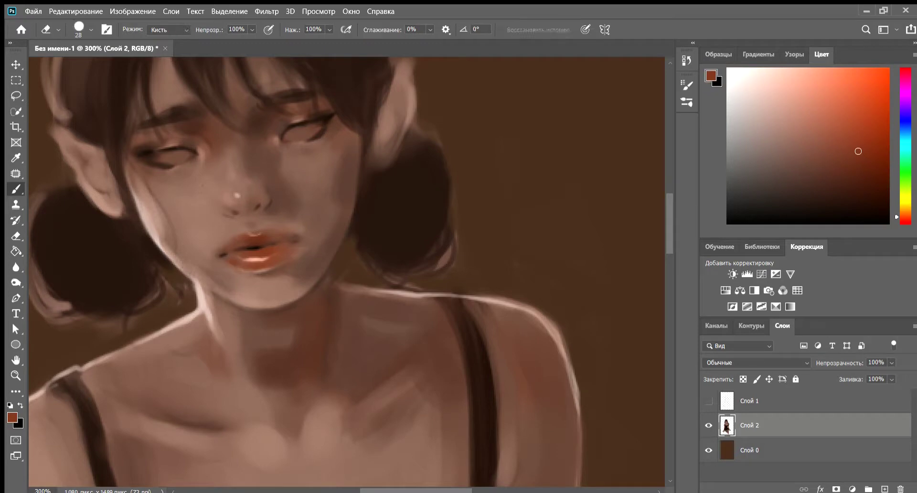
pyautogui.hotkey('ctrl', '+')
pyautogui.hotkey('ctrl', '-')
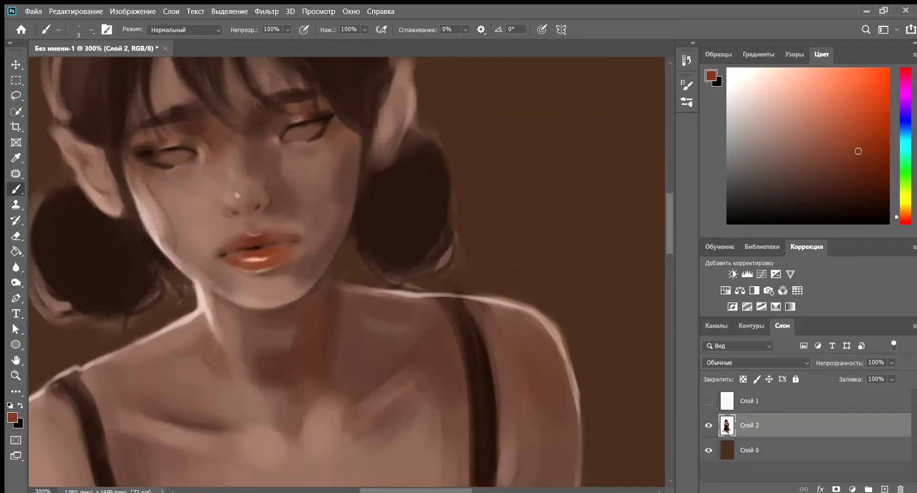
pyautogui.keyDown('alt'); pyautogui.click(407, 173); pyautogui.keyUp('alt')
pyautogui.press(']')
pyautogui.press(']')
pyautogui.press(']')
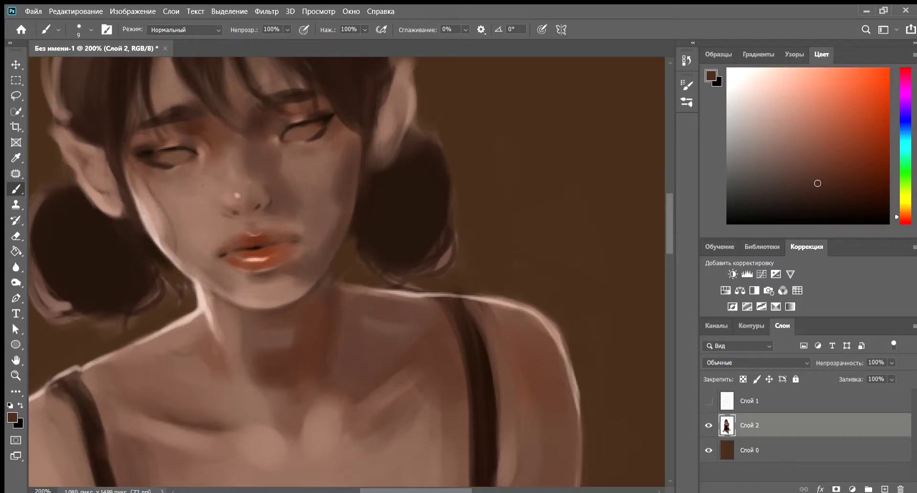
pyautogui.hotkey('ctrl', '-')
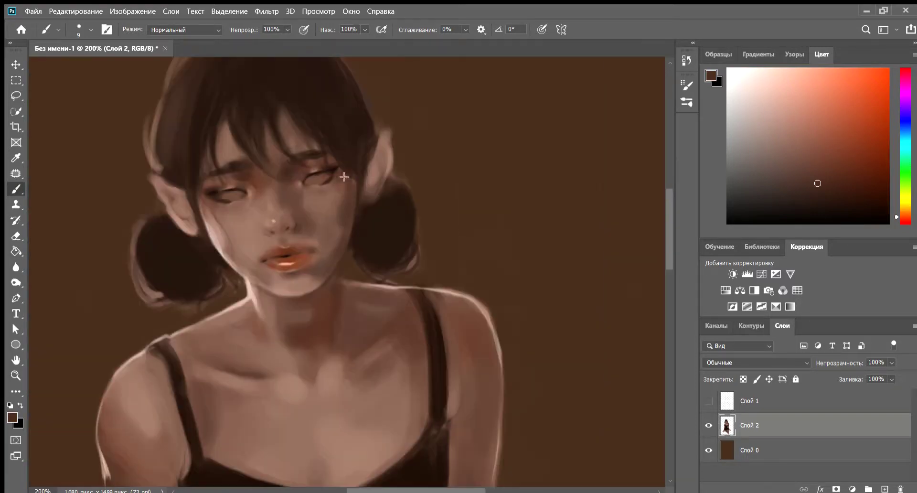
pyautogui.moveTo(237, 127); pyautogui.dragTo(219, 155)
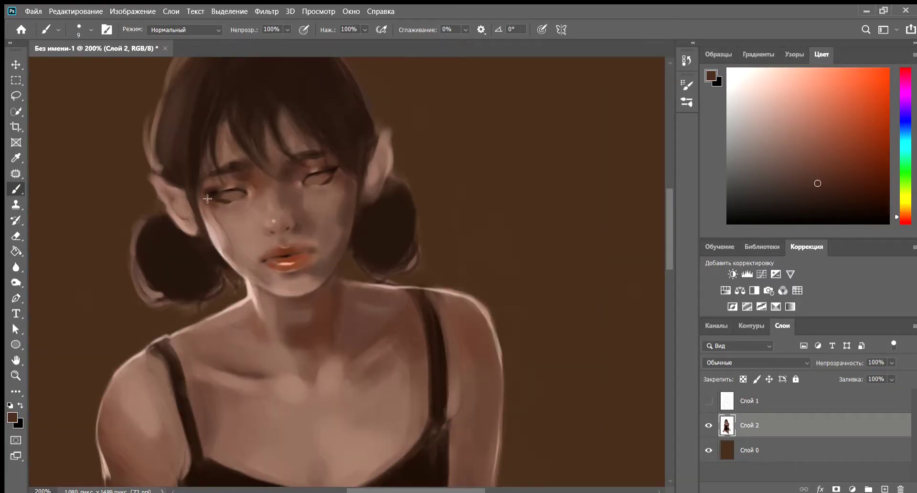
pyautogui.moveTo(261, 249); pyautogui.dragTo(196, 273)
pyautogui.keyDown('alt'); pyautogui.click(197, 274); pyautogui.keyUp('alt')
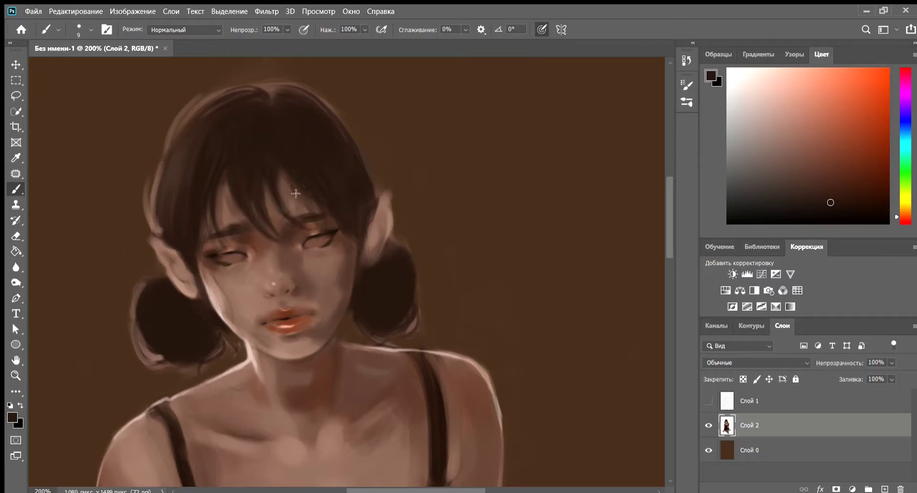
# Frame the girl's head and shoulders and shrink the brush to size 4
pyautogui.moveTo(305, 210); pyautogui.dragTo(305, 305)
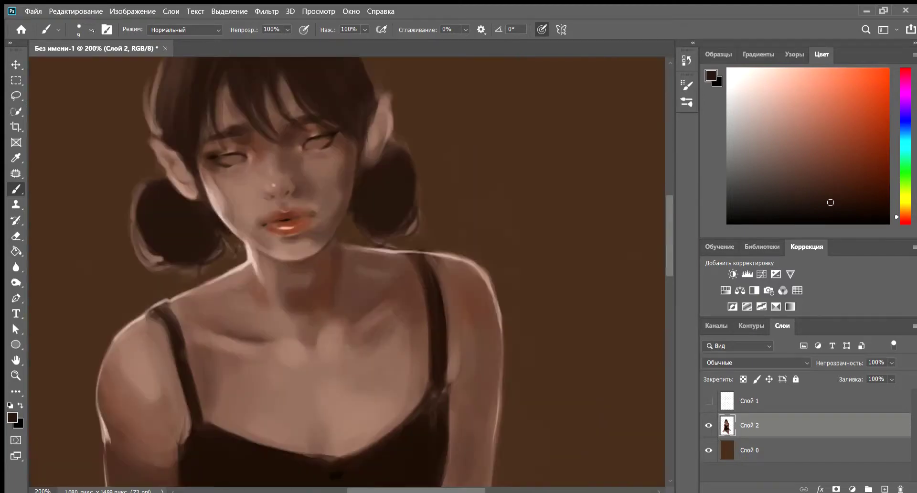
pyautogui.scroll(3, 230, 186)
pyautogui.press('[')
pyautogui.press('[')
pyautogui.press('[')
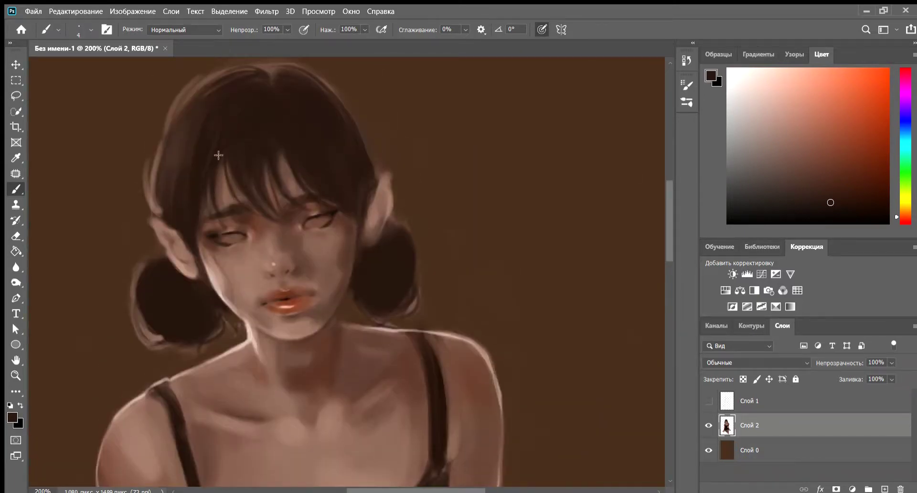
pyautogui.moveTo(305, 210); pyautogui.dragTo(305, 282)
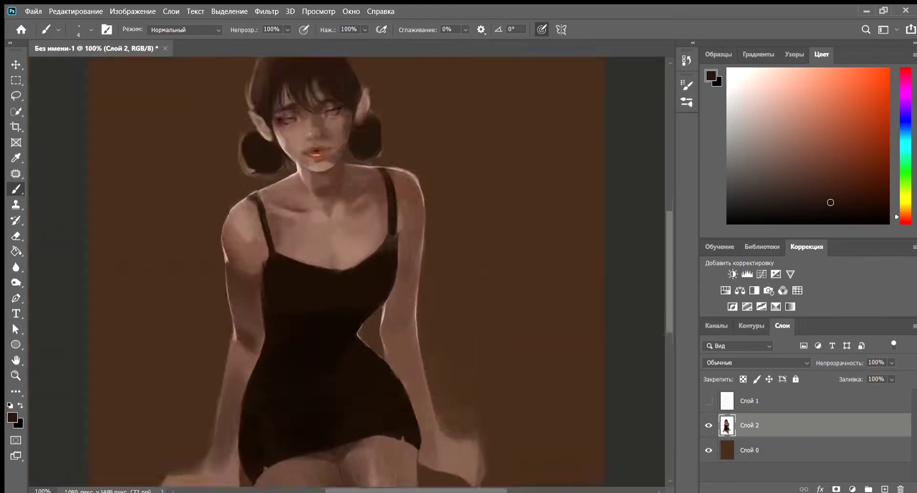
pyautogui.hotkey('ctrl', '+')
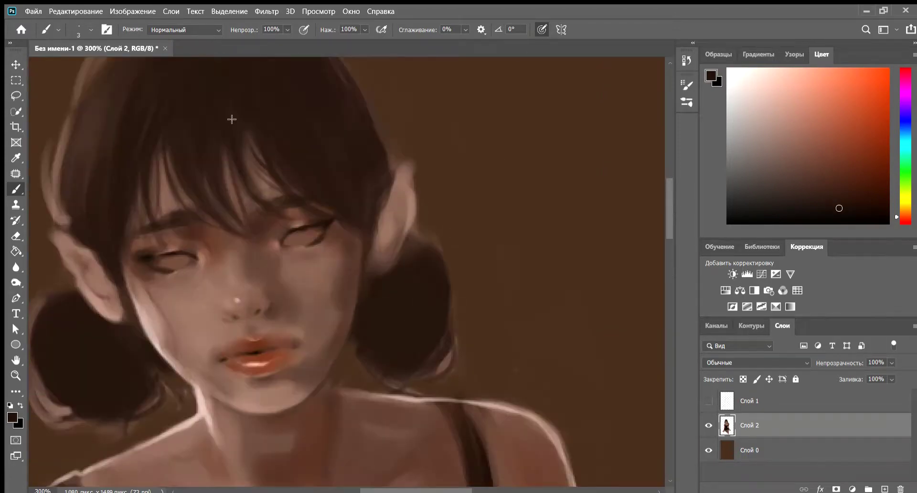
pyautogui.hotkey('ctrl', '-')
pyautogui.hotkey('ctrl', '+')
pyautogui.hotkey('ctrl', '+')
pyautogui.hotkey('ctrl', '-')
pyautogui.hotkey('ctrl', '-')
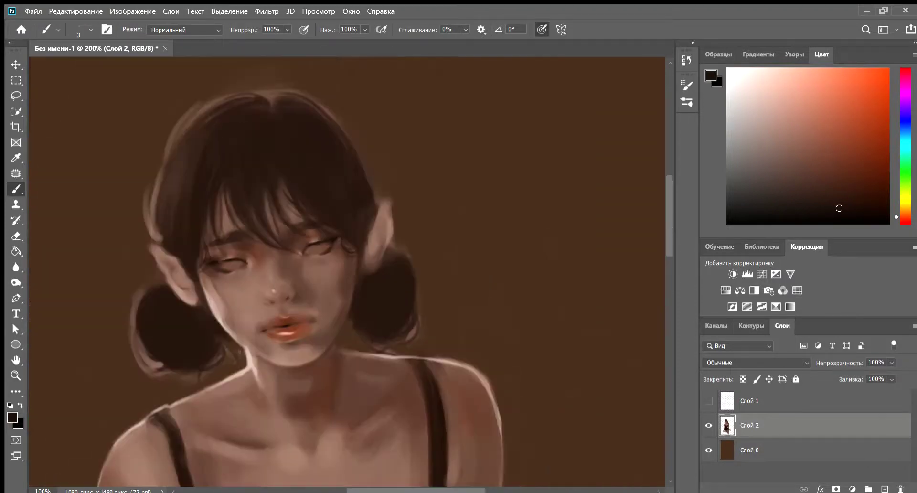
# Zoom in on the face and hair and enlarge the brush to size 15
pyautogui.moveTo(335, 310); pyautogui.dragTo(336, 335)
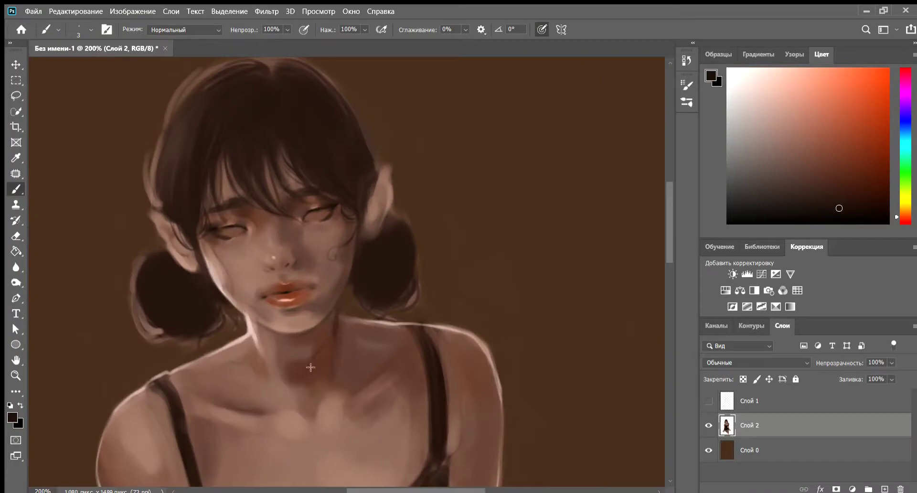
pyautogui.hotkey('ctrl', '+')
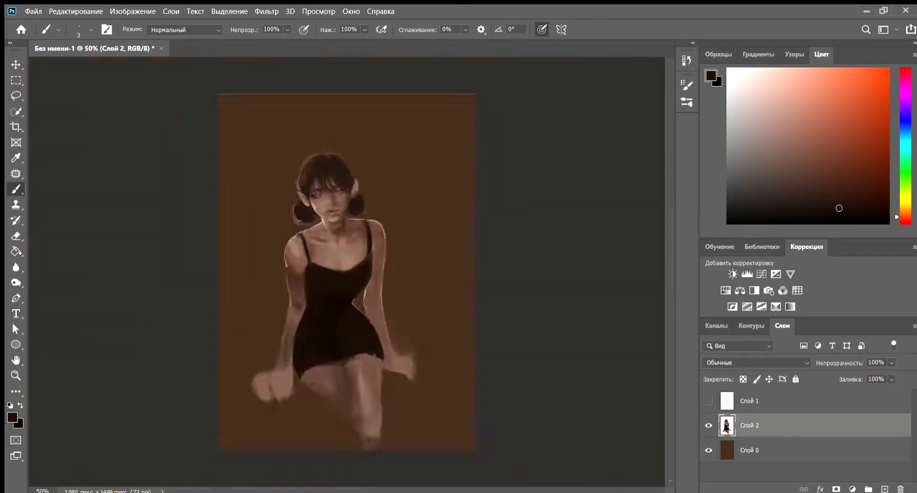
pyautogui.moveTo(288, 357); pyautogui.dragTo(221, 222)
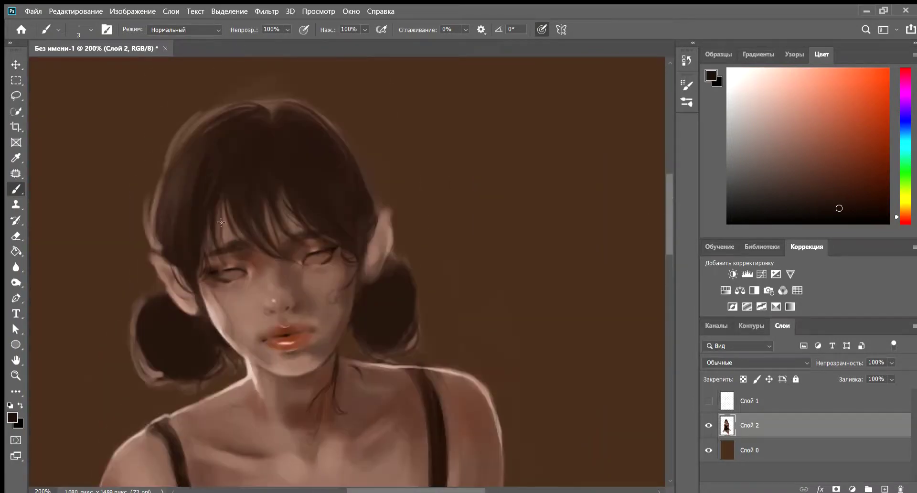
pyautogui.moveTo(227, 164); pyautogui.dragTo(297, 163)
pyautogui.press(']')
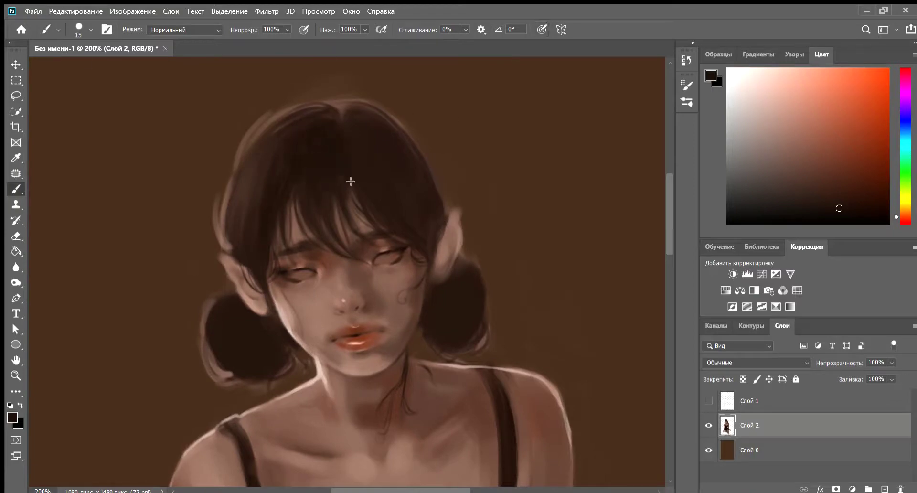
pyautogui.hotkey('ctrl', '+')
pyautogui.hotkey('ctrl', '-')
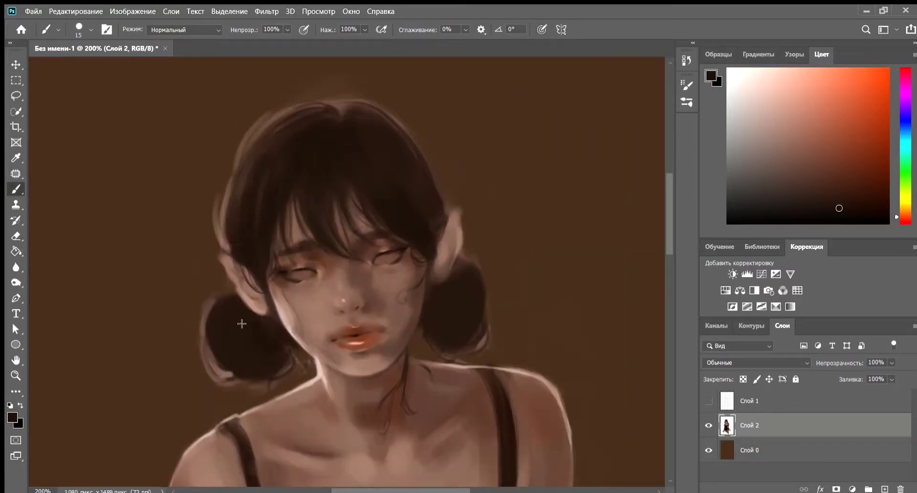
# Sample a pinkish skin tone at size 4 and undo the light hair and cheek strokes
pyautogui.moveTo(460, 321); pyautogui.dragTo(447, 318)
pyautogui.keyDown('alt'); pyautogui.click(391, 229); pyautogui.keyUp('alt')
pyautogui.press('[')
pyautogui.press('[')
pyautogui.hotkey('ctrl', 'z')
pyautogui.hotkey('ctrl', 'z')
pyautogui.hotkey('ctrl', 'z')
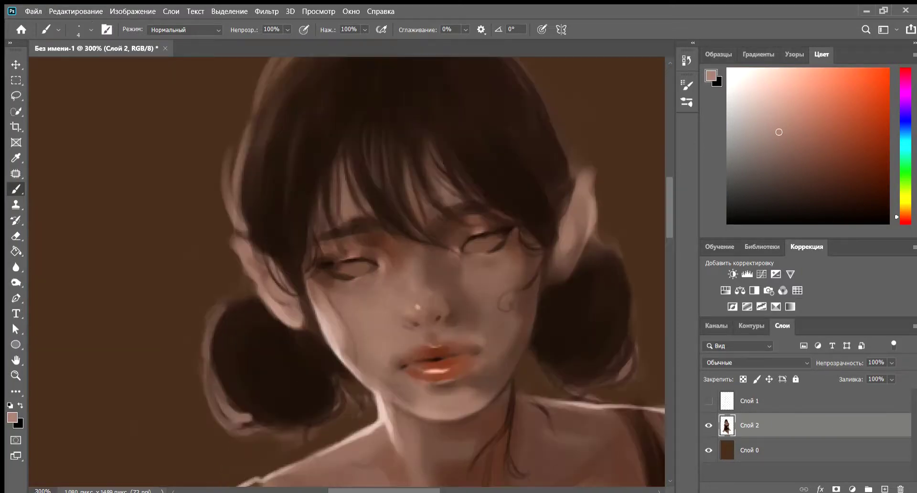
pyautogui.hotkey('ctrl', 'z')
# Set the brush to size 9 and sample dark brown from the hair
pyautogui.press(']')
pyautogui.press(']')
pyautogui.press(']')
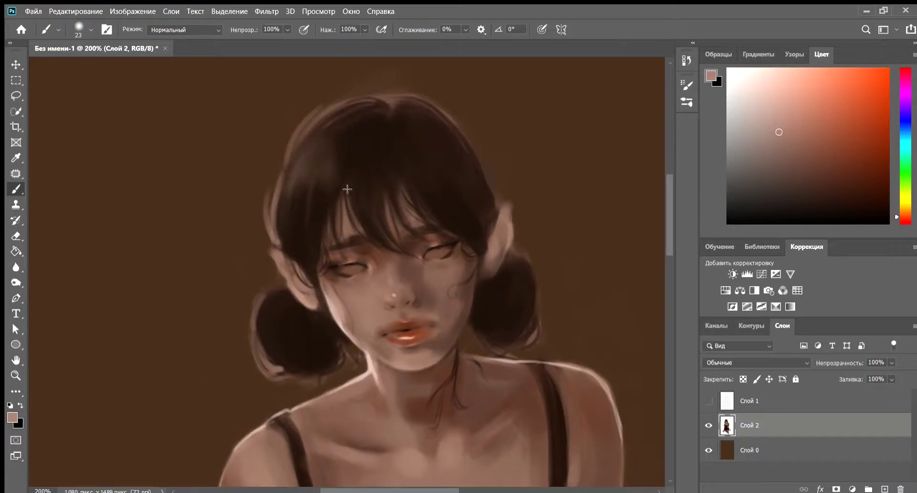
pyautogui.scroll(-2, 385, 219)
pyautogui.scroll(3, 357, 285)
pyautogui.press('[')
pyautogui.press('[')
pyautogui.press('[')
pyautogui.keyDown('alt'); pyautogui.click(344, 145); pyautogui.keyUp('alt')
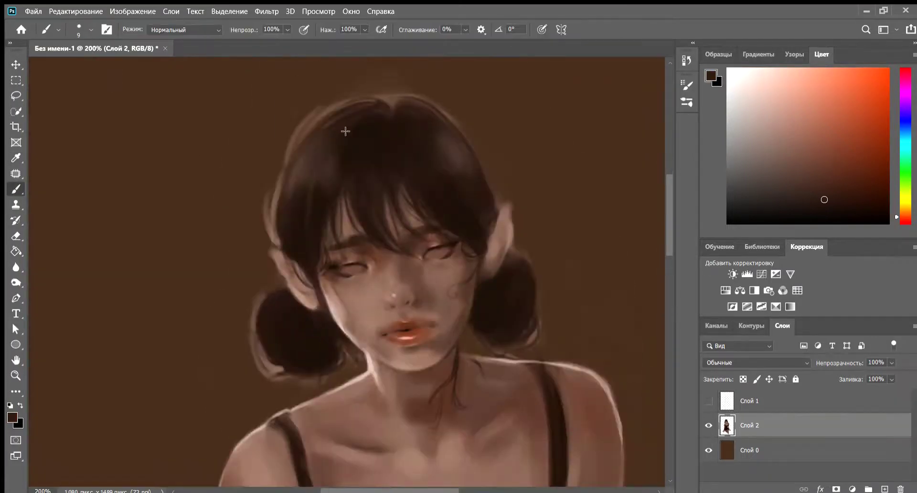
# Switch to the Eraser and zoom out to see the whole figure on brown
pyautogui.press('e')
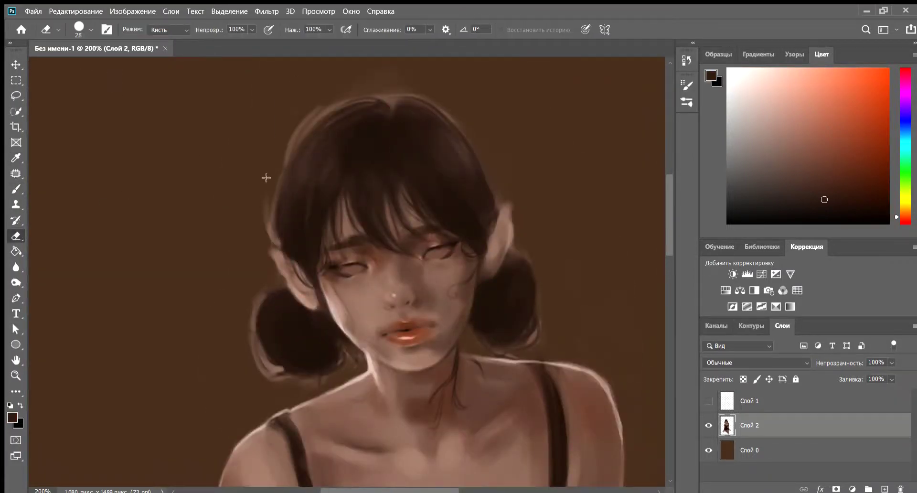
pyautogui.scroll(-3, 221, 177)
pyautogui.scroll(1, 221, 177)
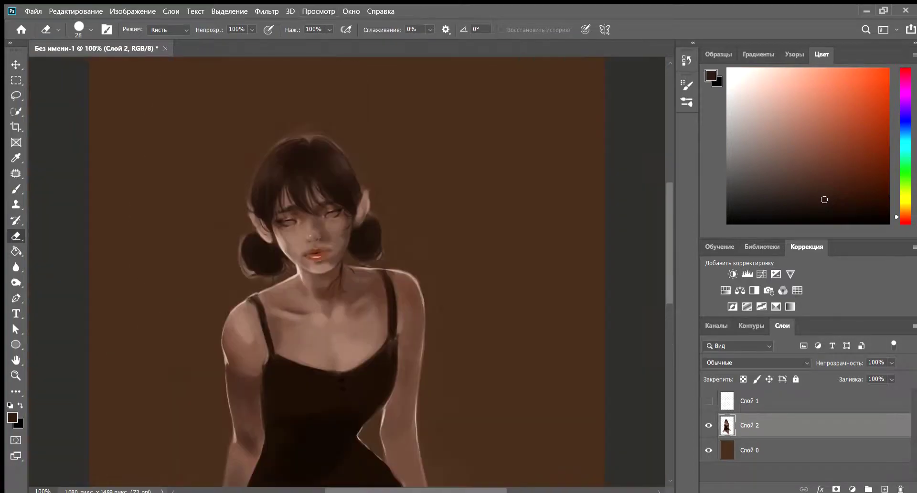